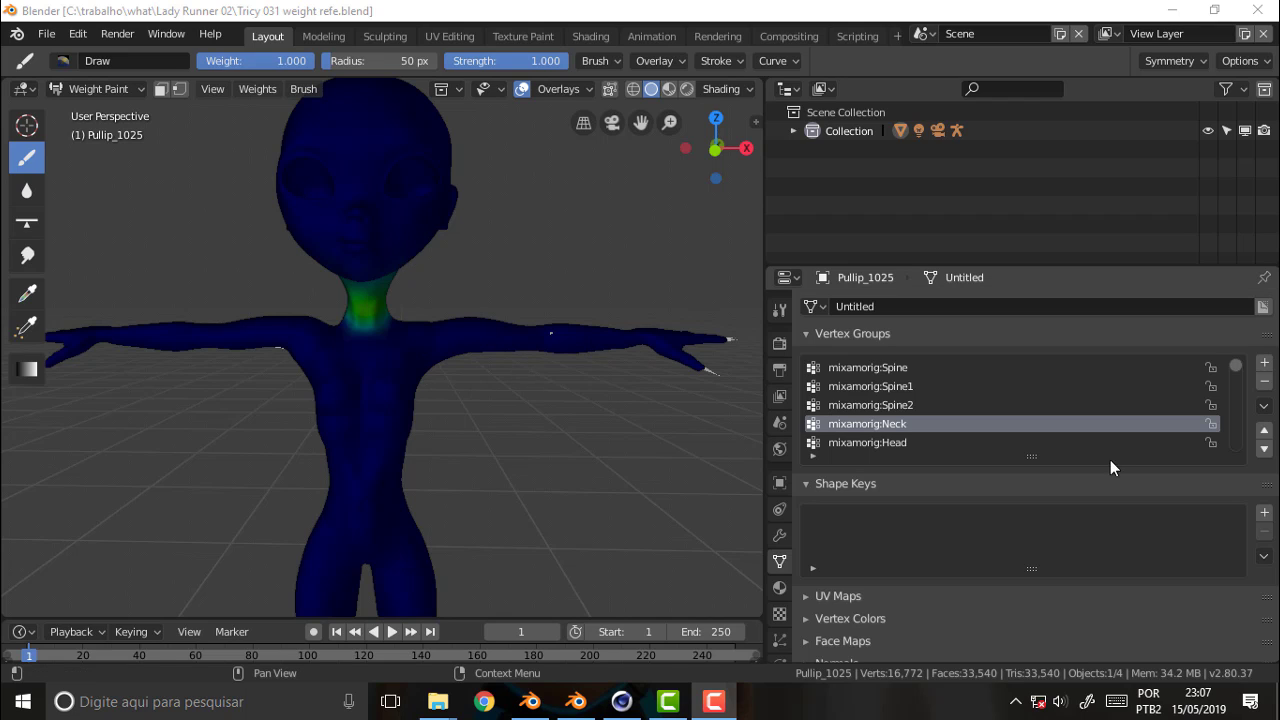
# Compare the LeftArm, LeftShoulder and Head vertex-group weights on the reference character, ending on LeftArm.
pyautogui.scroll(1, 908, 406)
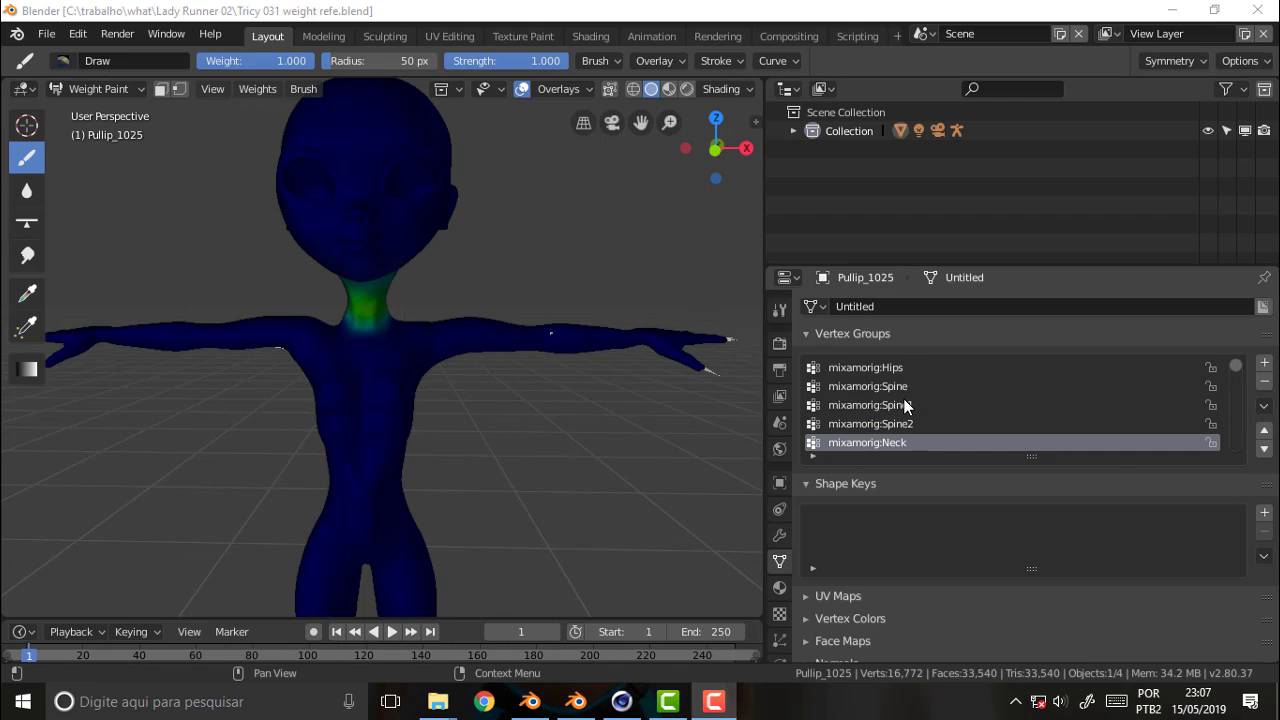
pyautogui.scroll(-3, 905, 405)
pyautogui.scroll(-1, 905, 405)
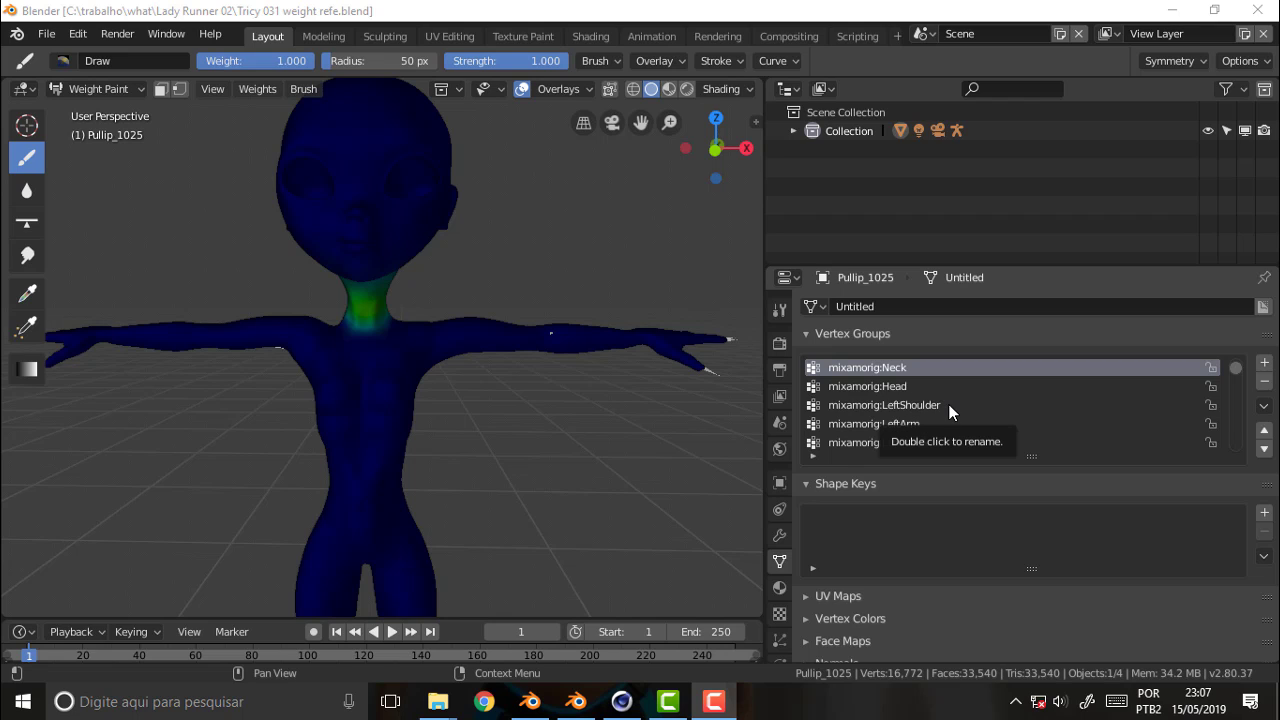
pyautogui.click(888, 424)
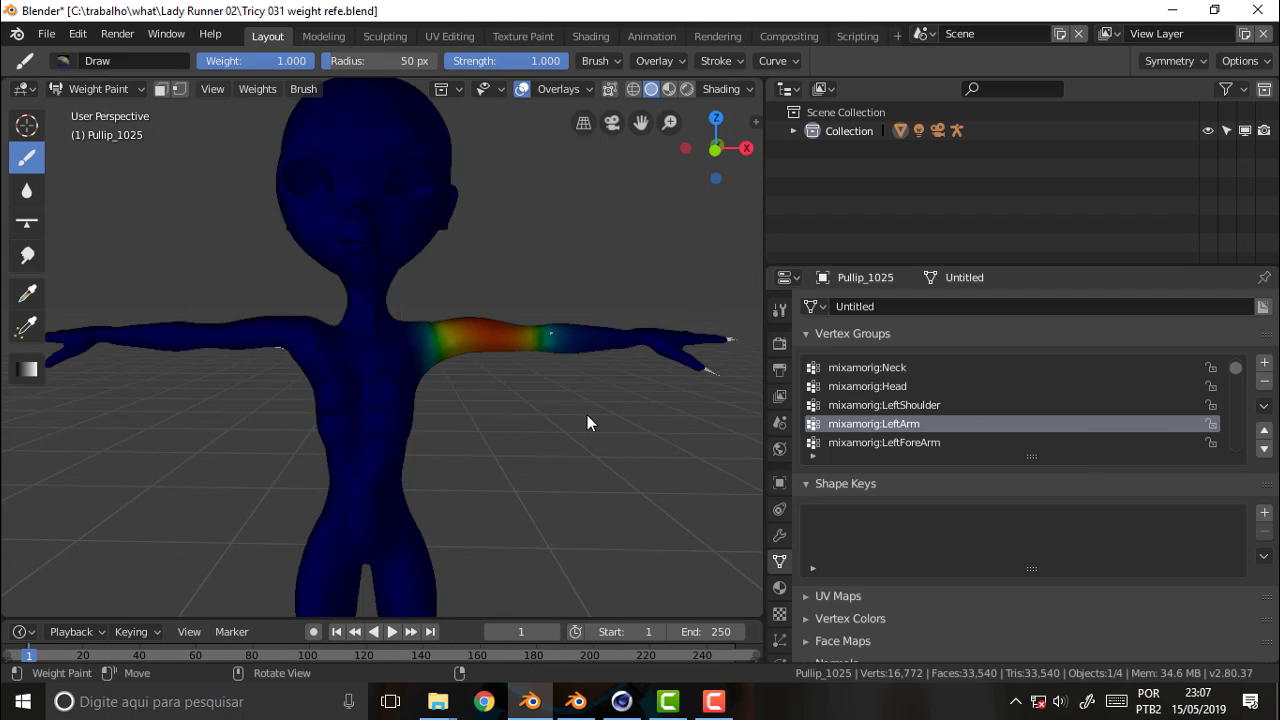
pyautogui.click(889, 407)
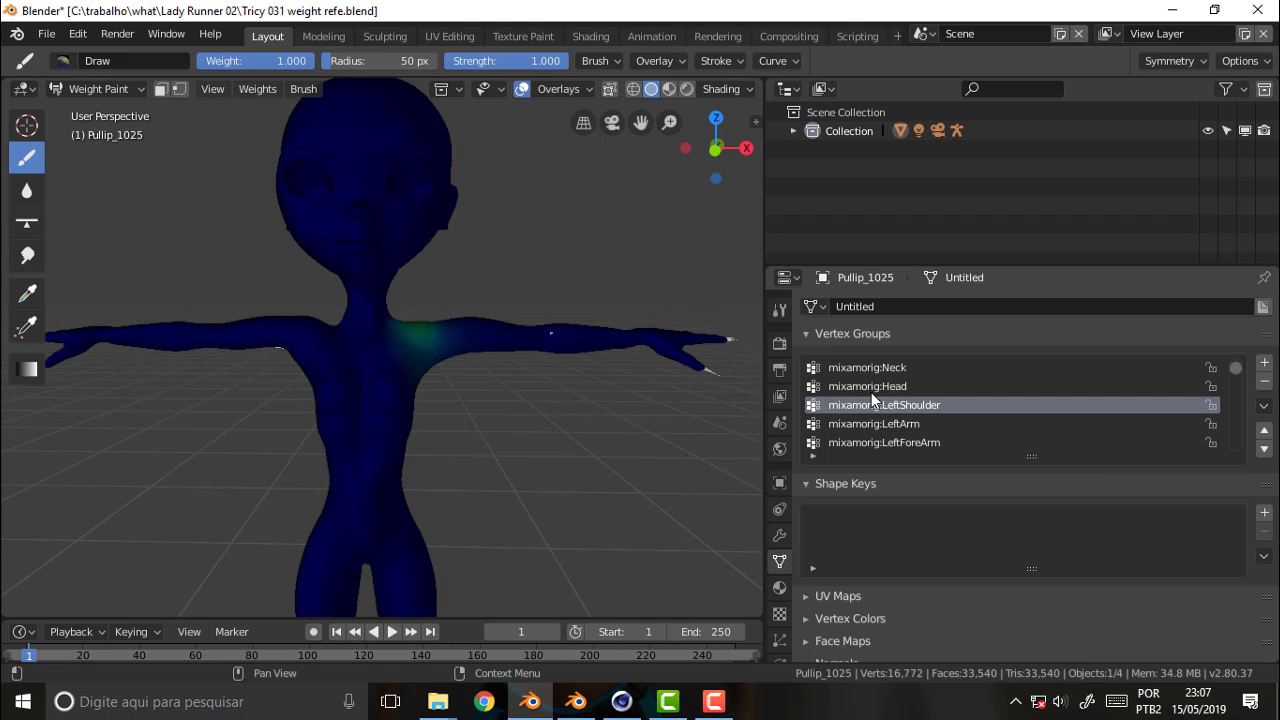
pyautogui.click(870, 392)
pyautogui.click(867, 412)
pyautogui.click(871, 424)
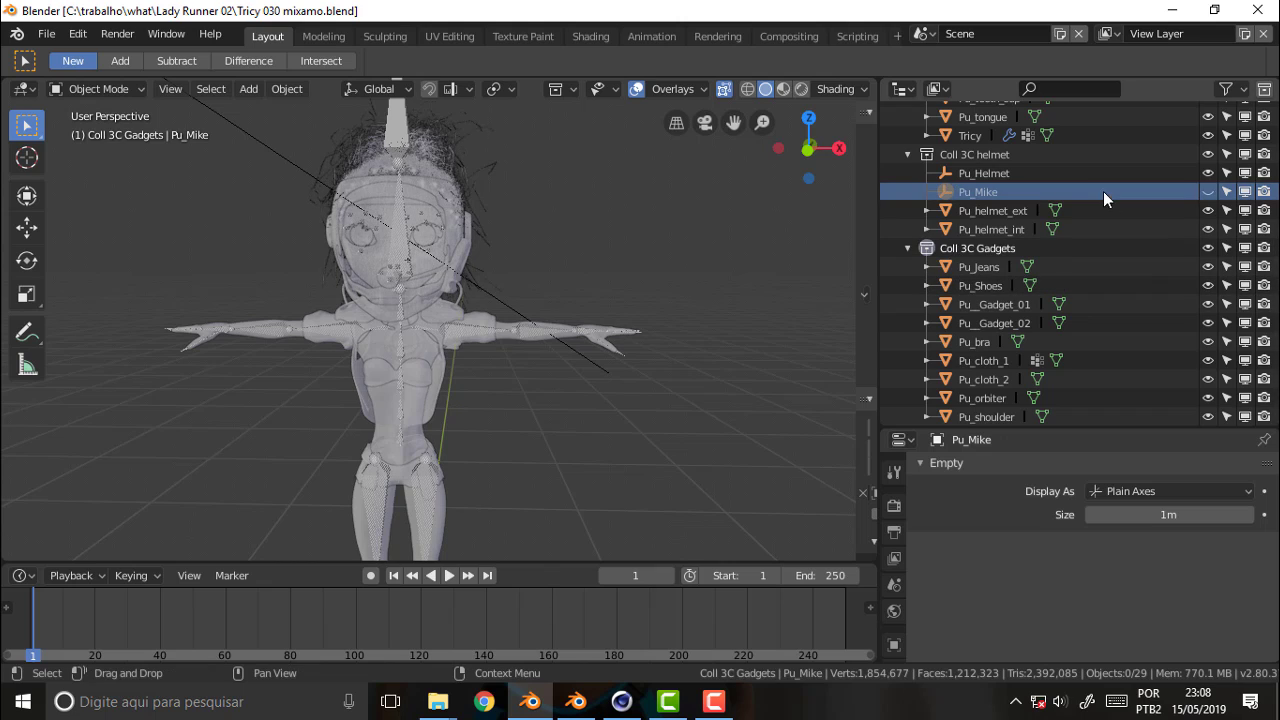
# Hide the Coll 3C helmet, Coll 3C Gadgets and Coll 3C hair collections.
pyautogui.click(1208, 154)
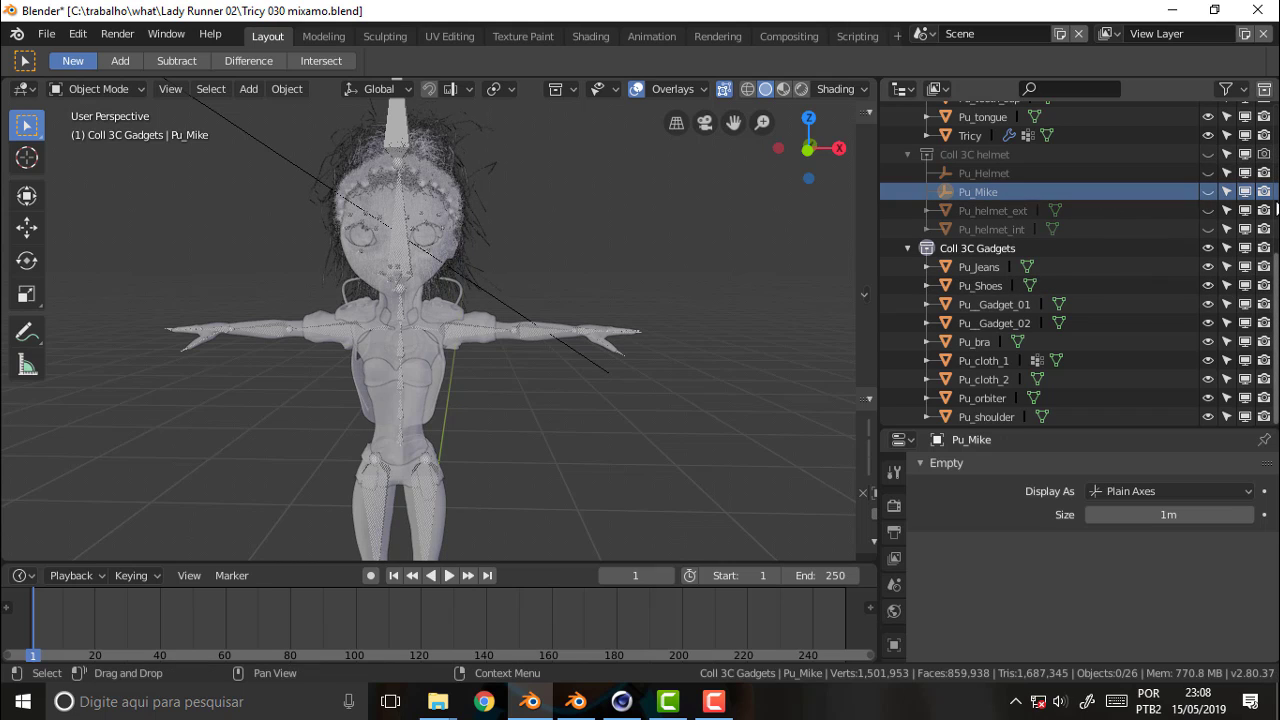
pyautogui.click(1208, 248)
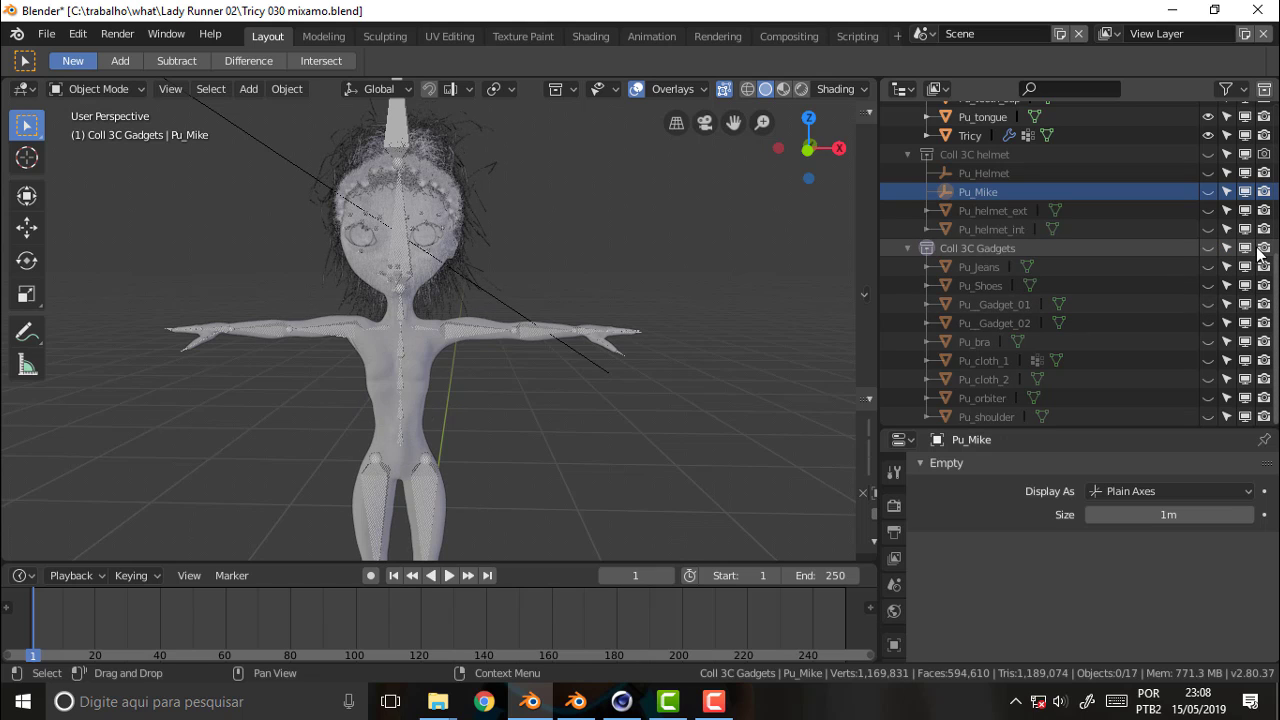
pyautogui.scroll(4, 1262, 290)
pyautogui.scroll(3, 1262, 290)
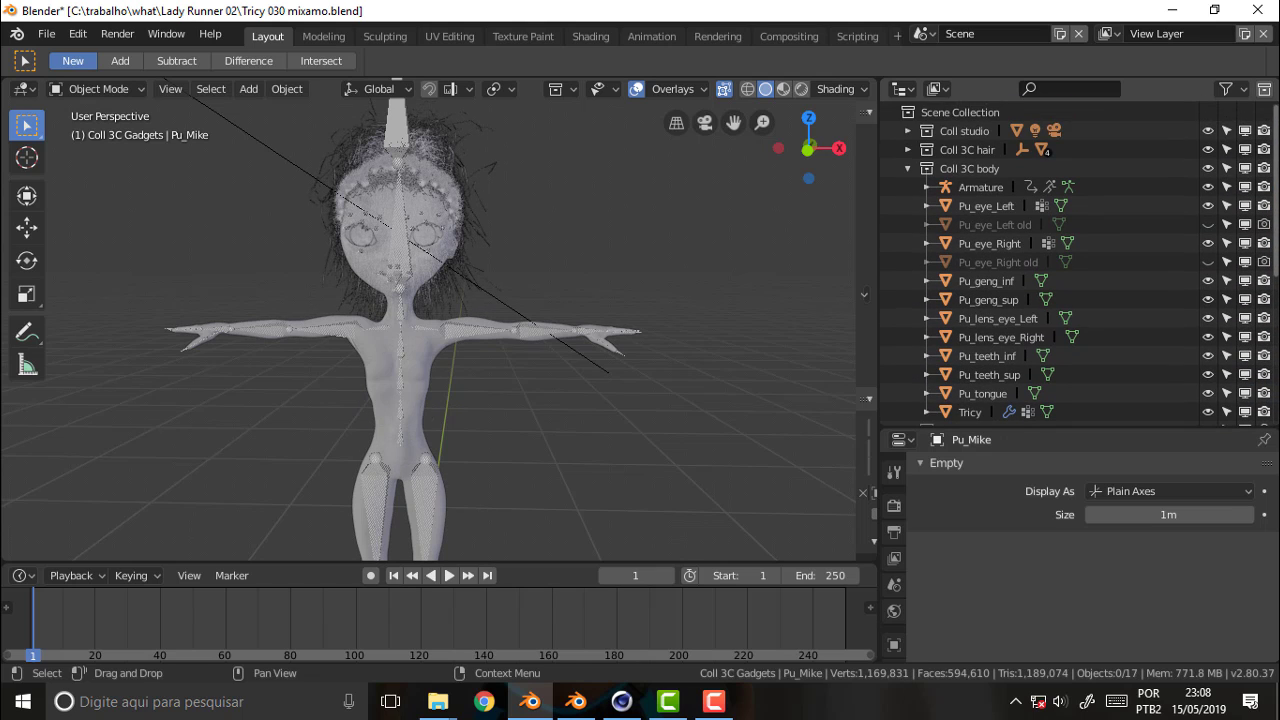
pyautogui.click(1208, 150)
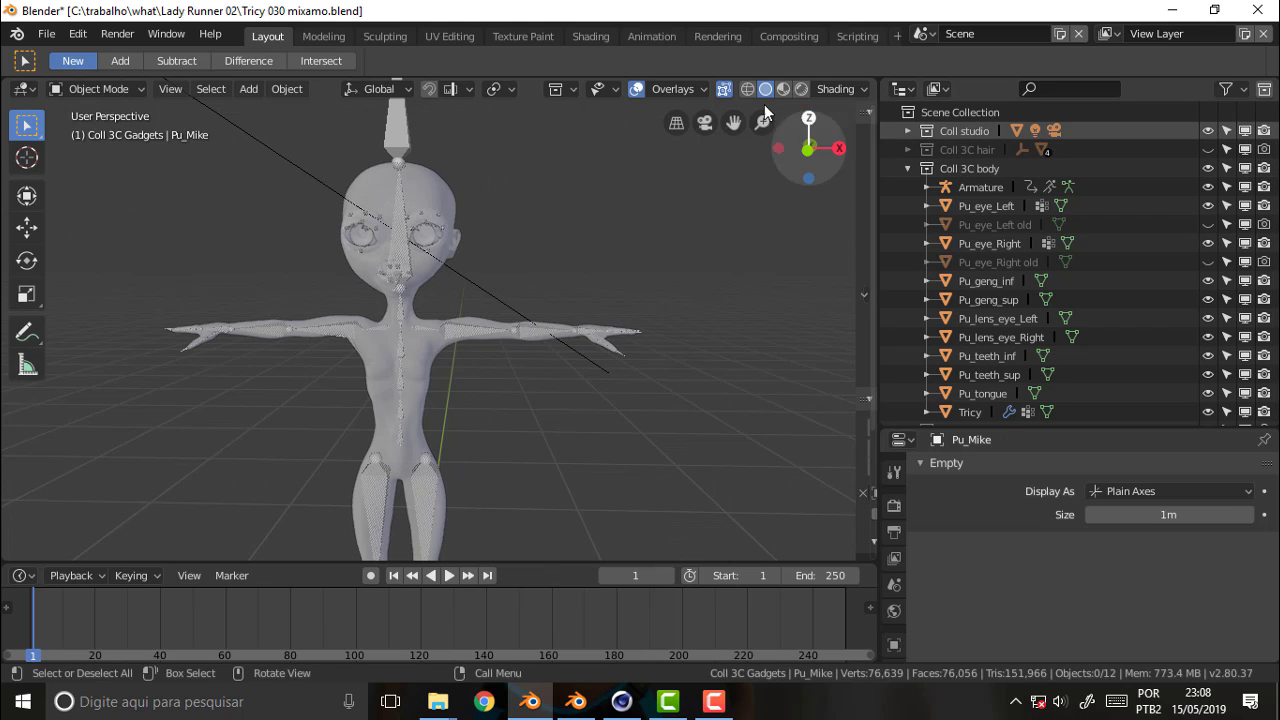
# Put the Tricy body mesh into Weight Paint mode.
pyautogui.click(428, 200)
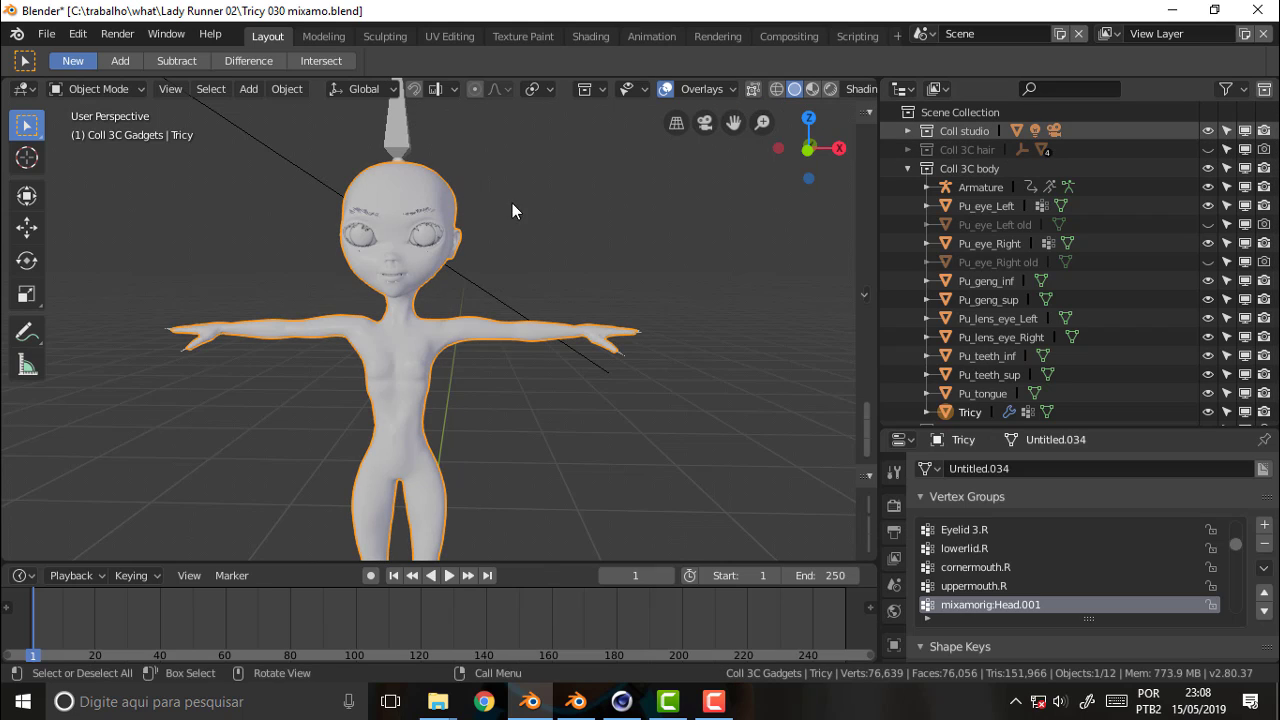
pyautogui.click(90, 88)
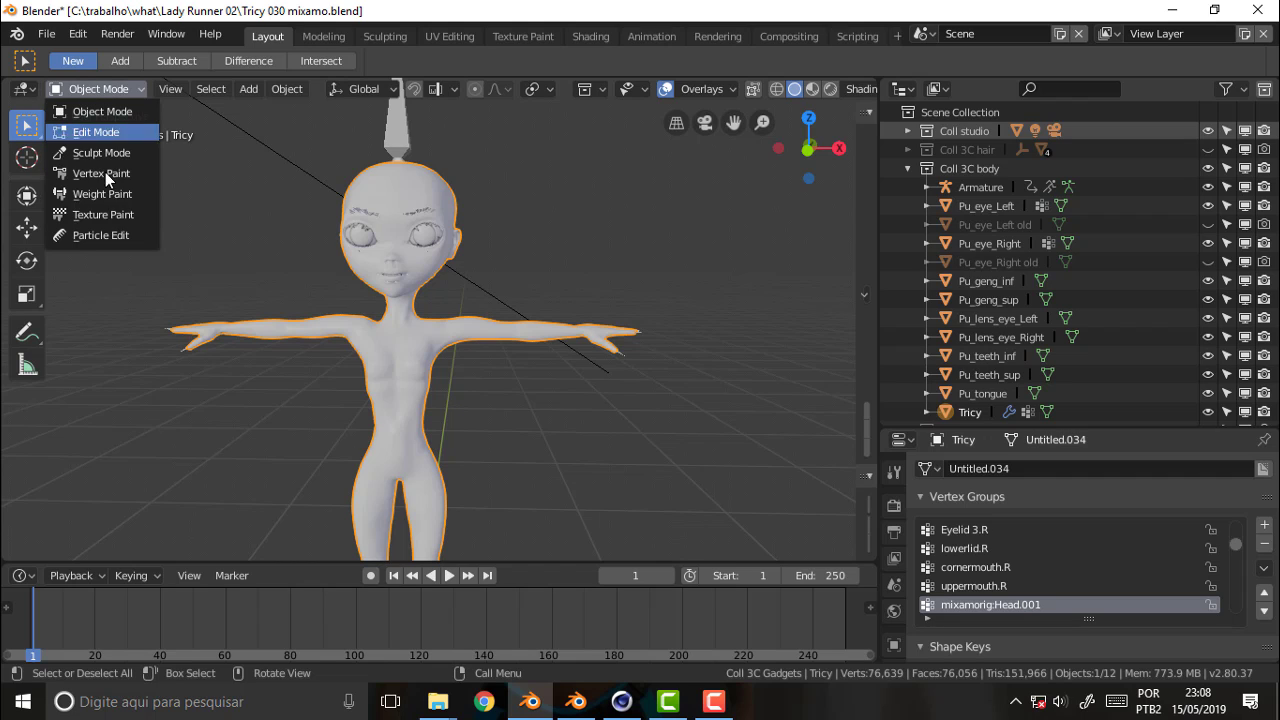
pyautogui.click(96, 196)
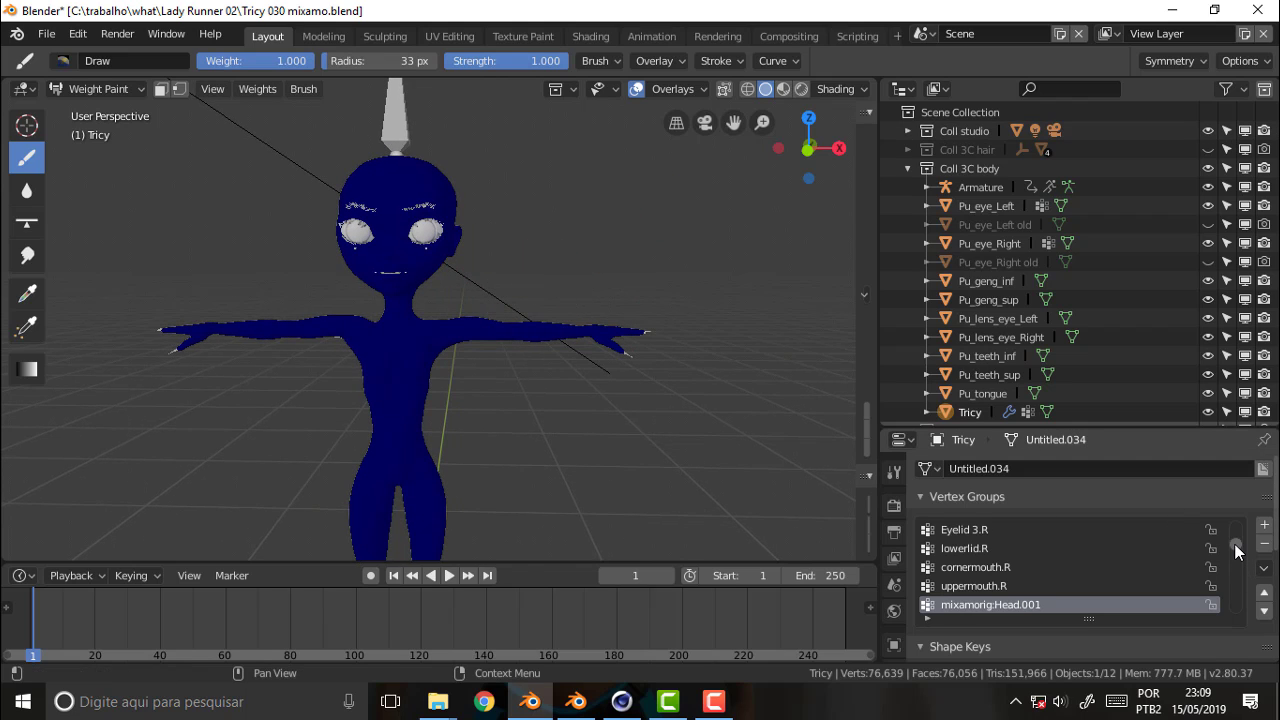
# Select mixamorig:LeftArm in the Vertex Groups list and paint a Draw-brush stroke over the left shoulder.
pyautogui.scroll(2, 1236, 545)
pyautogui.scroll(3, 1236, 545)
pyautogui.scroll(3, 1234, 538)
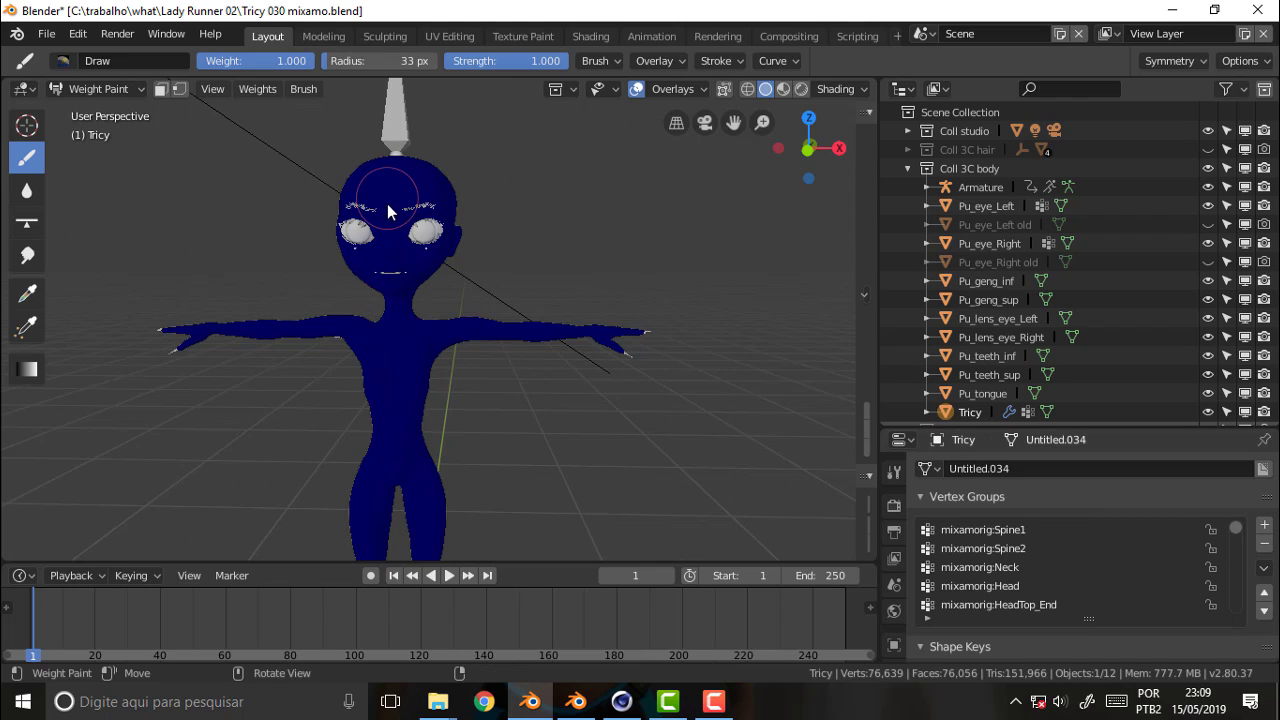
pyautogui.moveTo(1238, 528); pyautogui.dragTo(1234, 556)
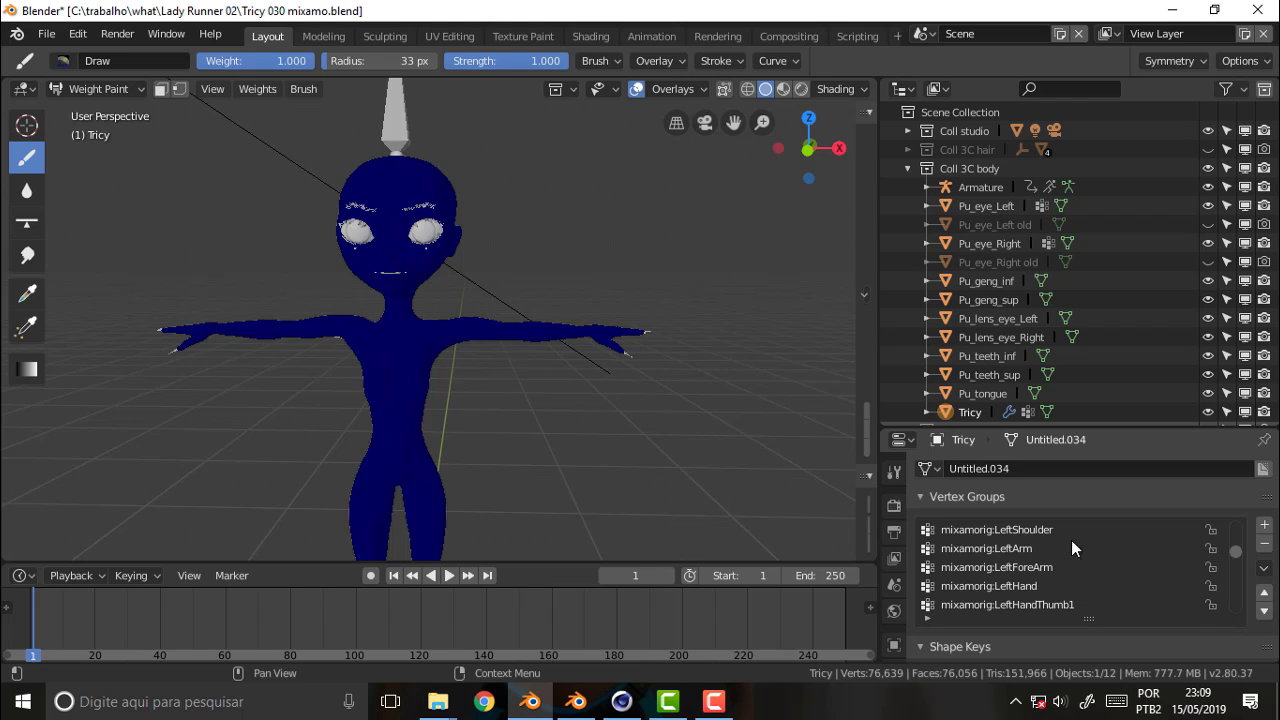
pyautogui.click(1008, 547)
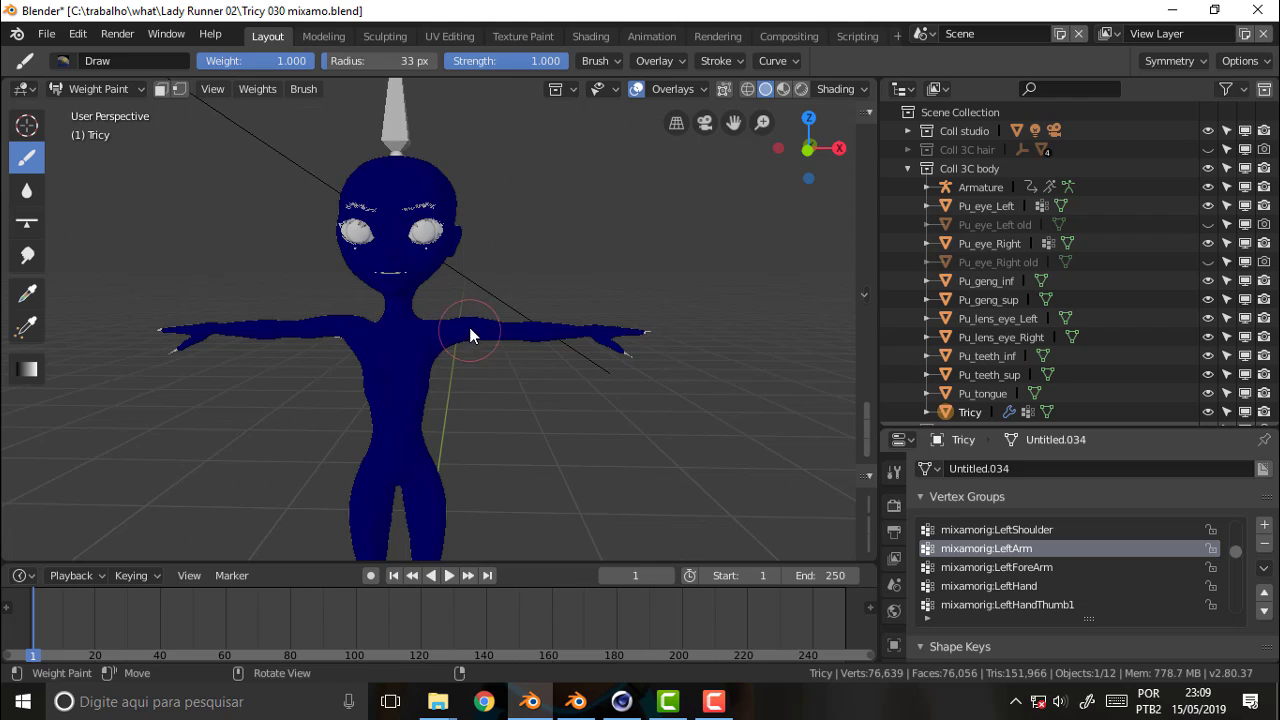
pyautogui.moveTo(481, 326); pyautogui.dragTo(504, 359)
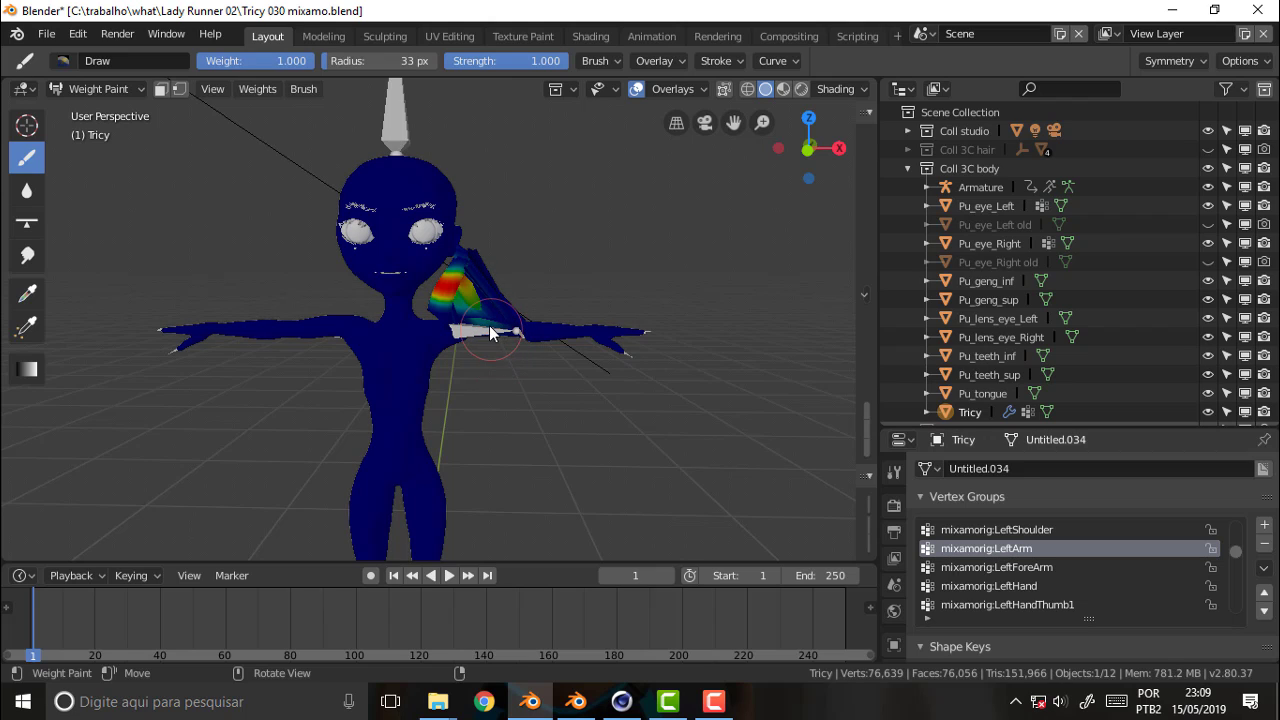
# Undo the last stroke and repaint LeftArm weight over a wider shoulder area, checking it from behind.
pyautogui.hotkey('ctrl', 'z')
pyautogui.moveTo(450, 290); pyautogui.dragTo(473, 332)
pyautogui.moveTo(546, 244)
pyautogui.mouseDown(button='middle')
pyautogui.moveTo(287, 273)
pyautogui.moveTo(740, 196)
pyautogui.moveTo(560, 268)
pyautogui.moveTo(547, 260)
pyautogui.mouseUp(button='middle')
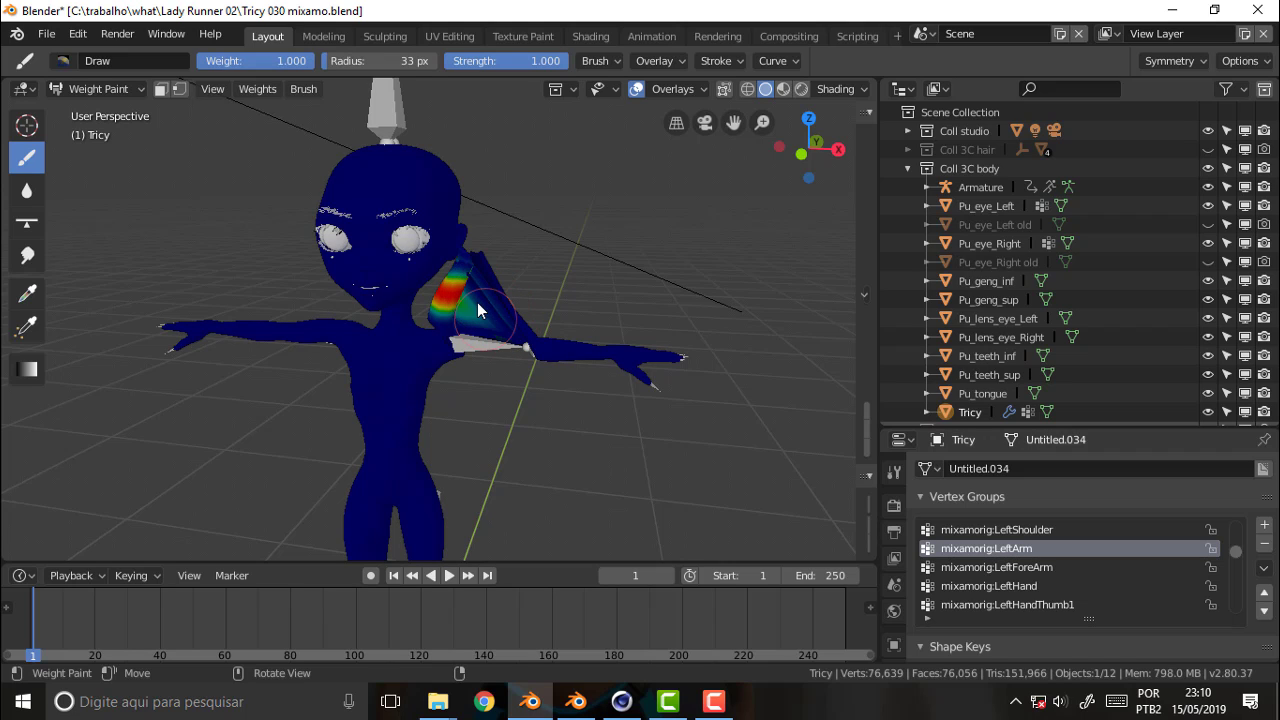
pyautogui.moveTo(478, 330); pyautogui.dragTo(563, 351)
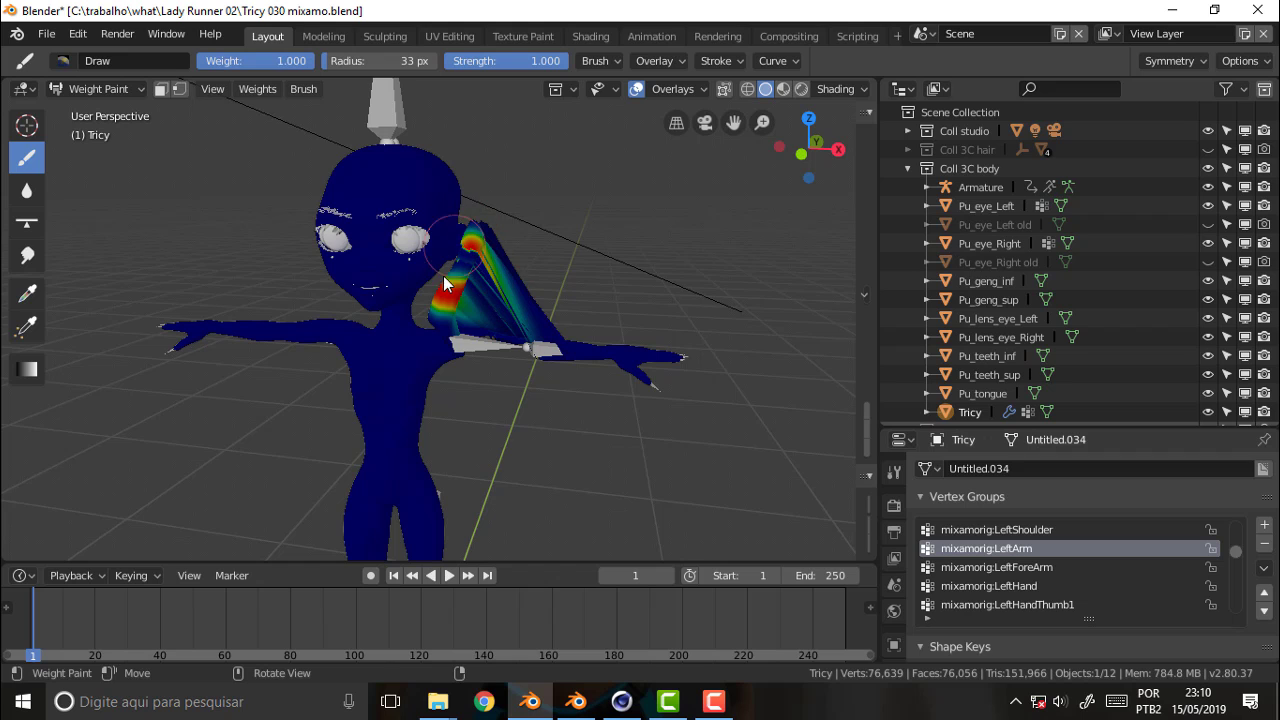
pyautogui.moveTo(652, 181); pyautogui.dragTo(646, 165, button='middle')
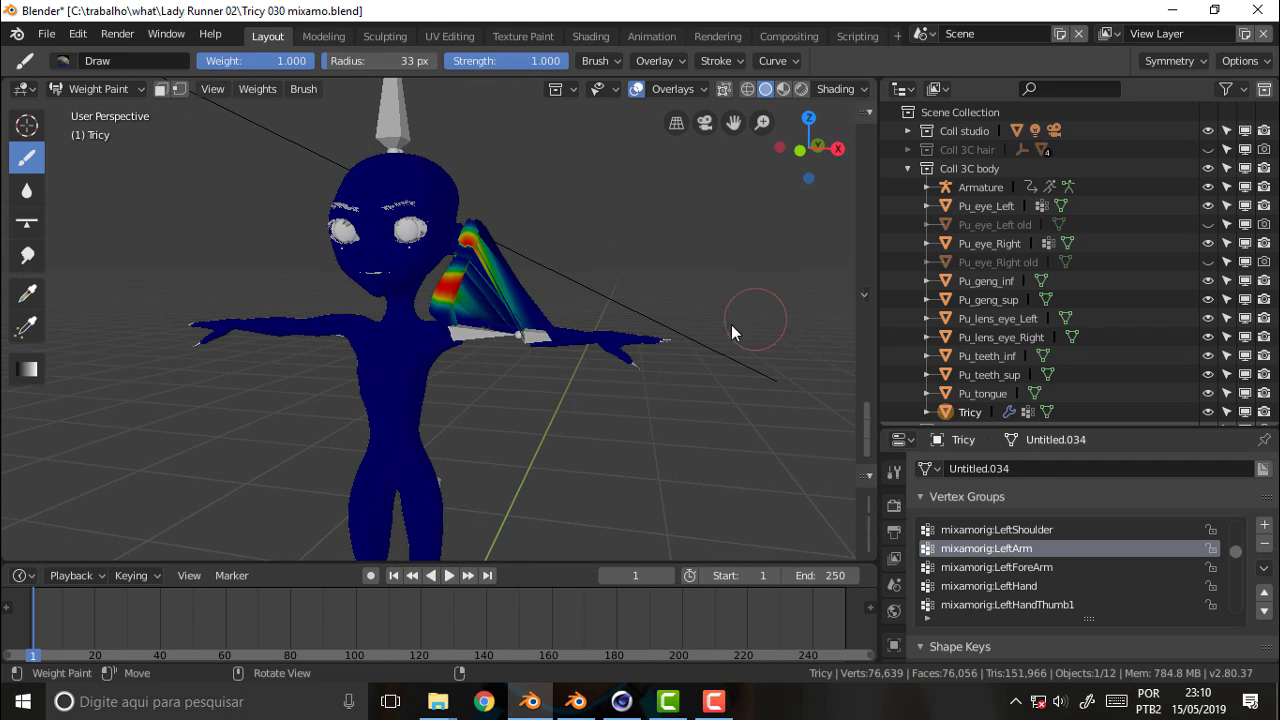
# Use the Sample Group tool to list the vertex groups under the left shoulder.
pyautogui.click(113, 87)
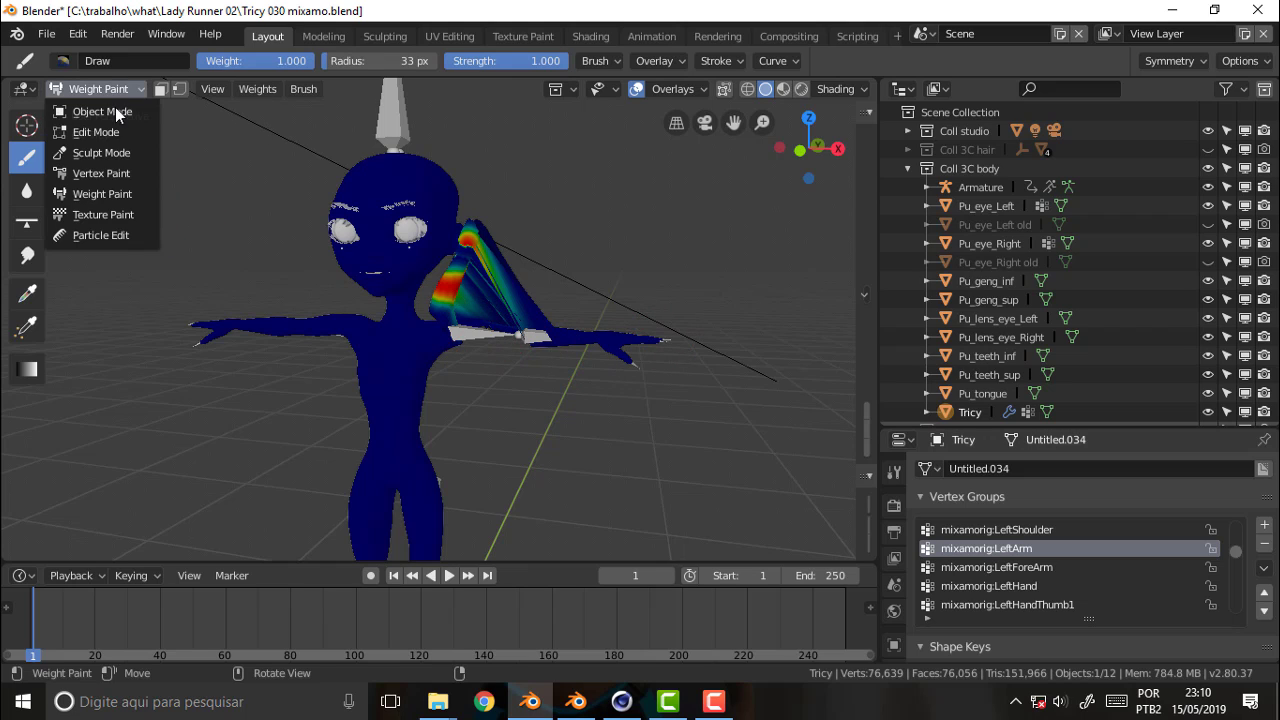
pyautogui.click(27, 326)
pyautogui.click(469, 336)
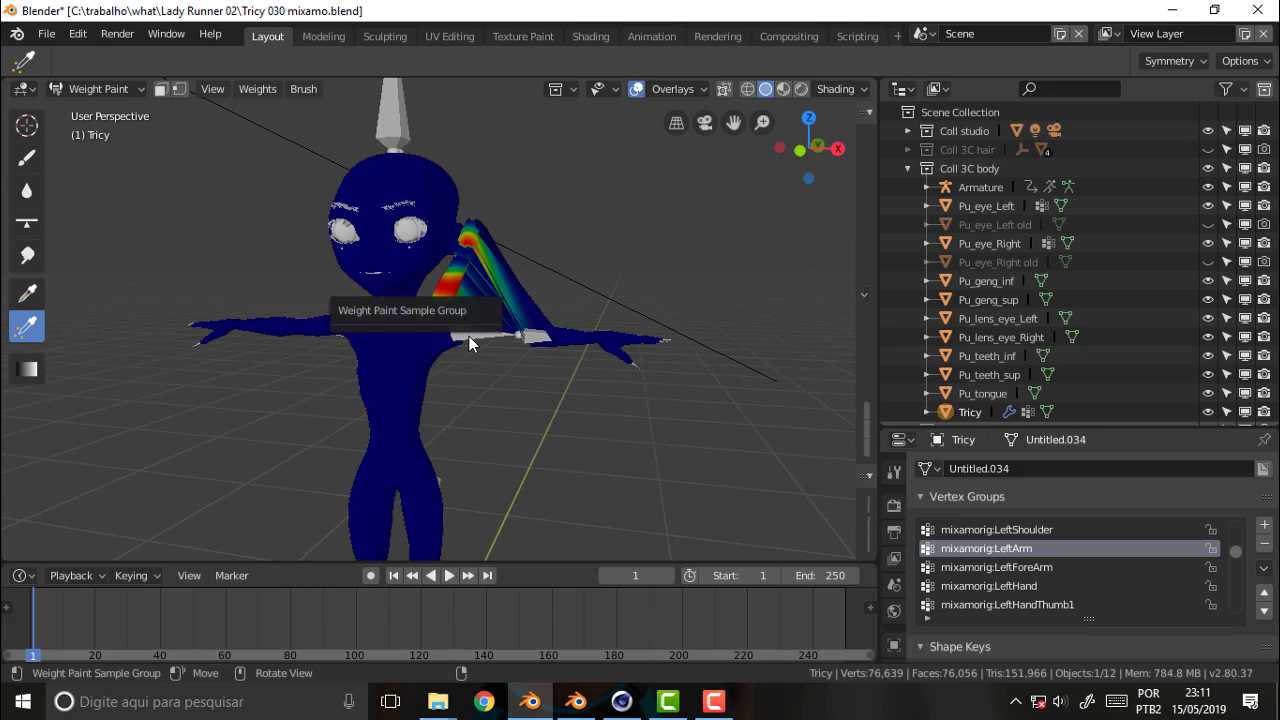
pyautogui.click(468, 335)
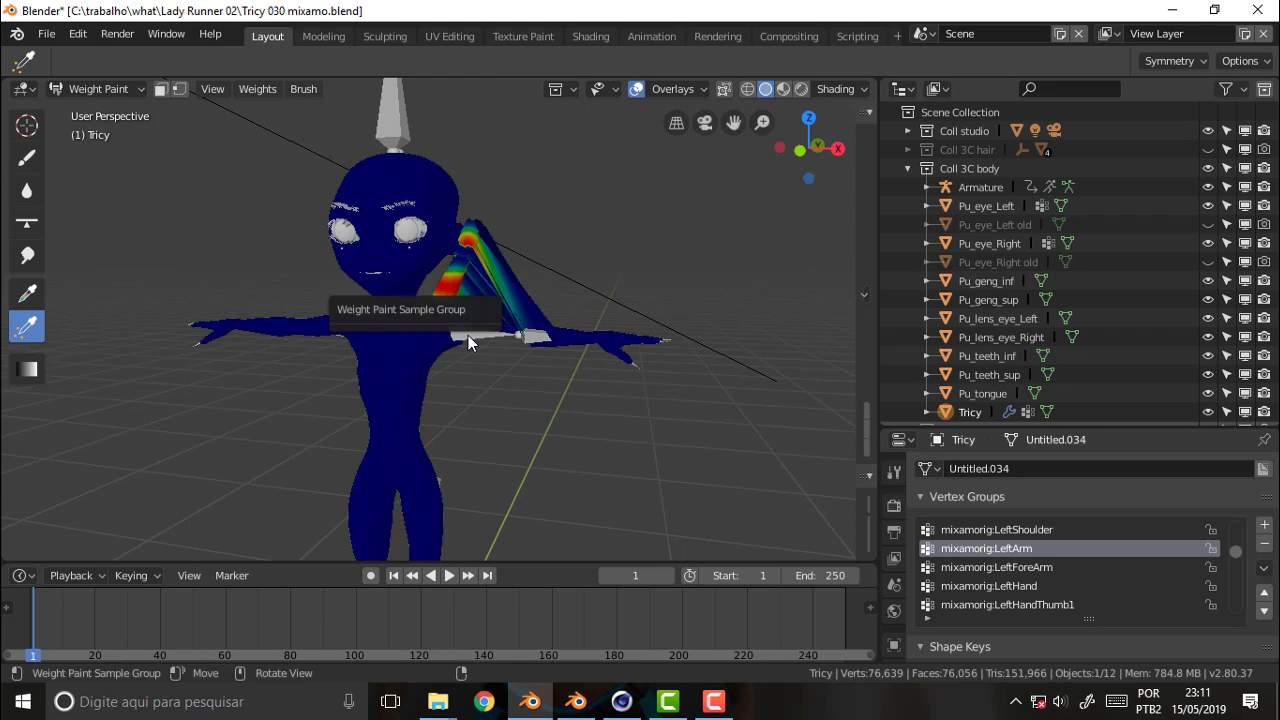
pyautogui.click(539, 340)
pyautogui.click(540, 340)
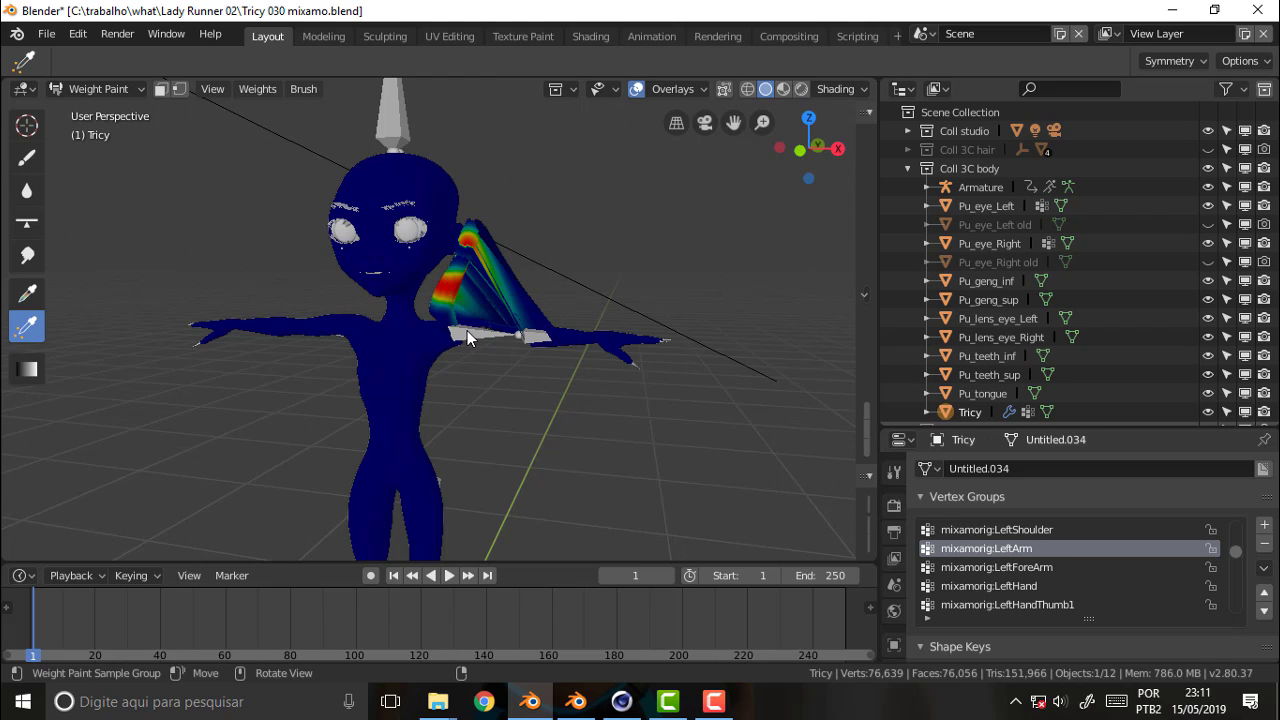
# Resample the arm to confirm mixamorig:LeftArm, then bring up the Blender 2.79 window.
pyautogui.click(445, 329)
pyautogui.click(467, 333)
pyautogui.click(461, 332)
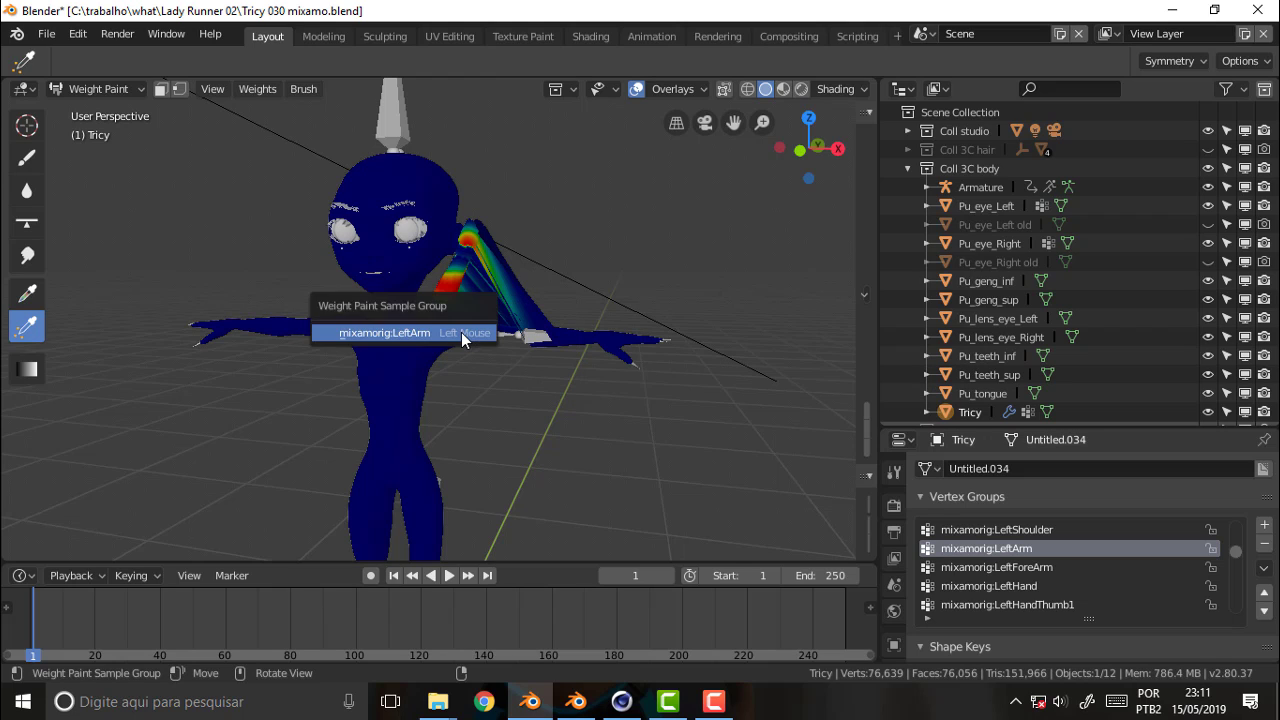
pyautogui.click(461, 332)
pyautogui.click(461, 332)
pyautogui.click(461, 332)
pyautogui.click(457, 332)
pyautogui.click(457, 332)
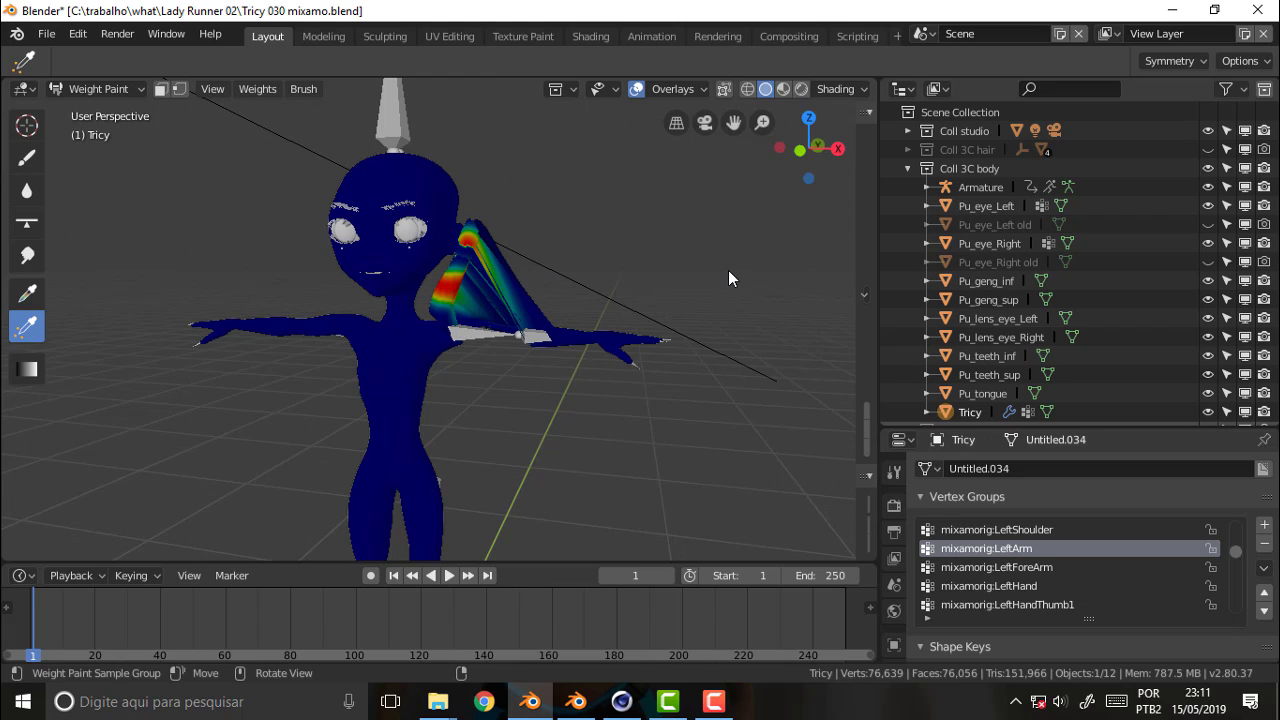
pyautogui.moveTo(665, 284)
pyautogui.mouseDown(button='middle')
pyautogui.moveTo(826, 277)
pyautogui.moveTo(683, 276)
pyautogui.mouseUp(button='middle')
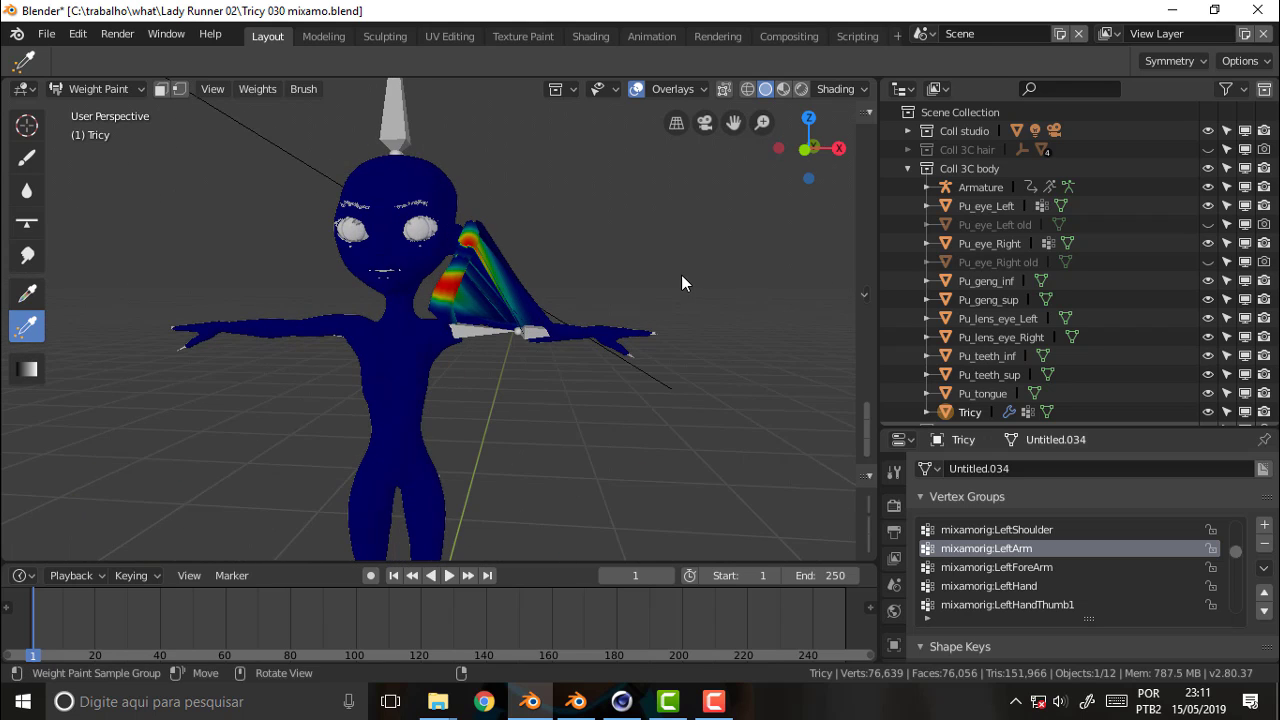
pyautogui.click(575, 703)
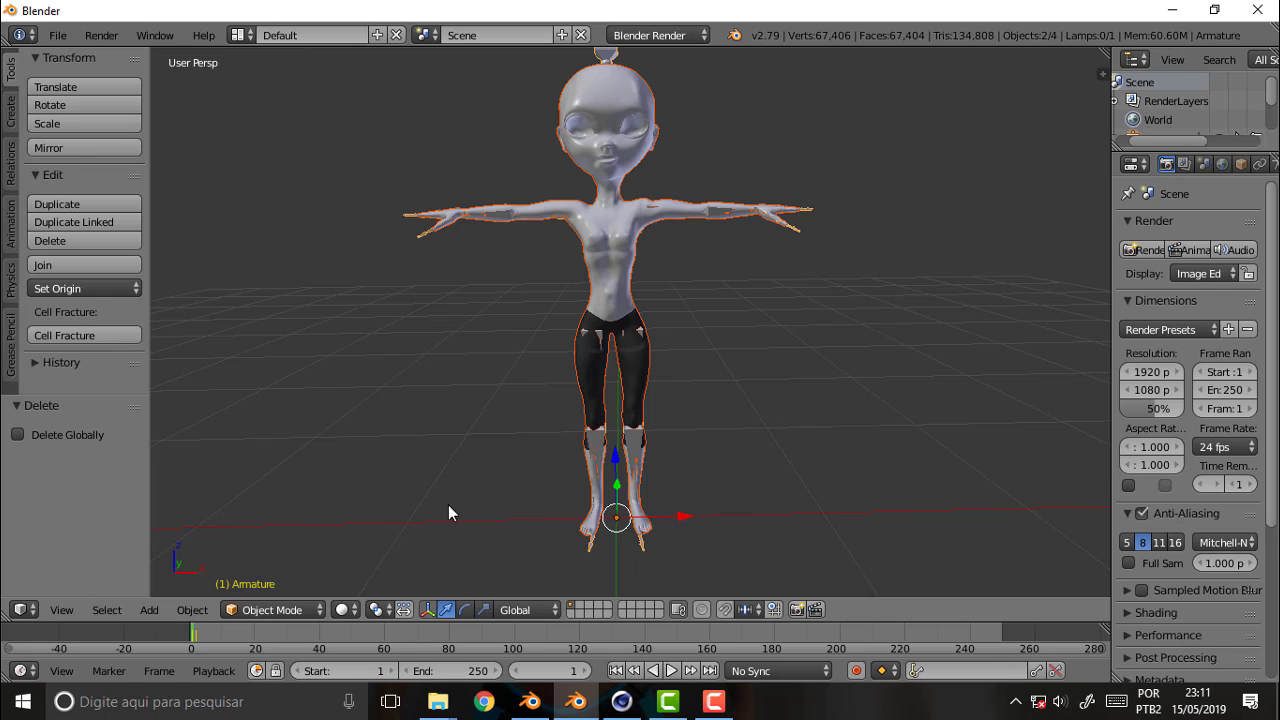
# Select the Tricy body mesh, switch it to Weight Paint, and undo to clear the arm's rainbow weights.
pyautogui.click(277, 610)
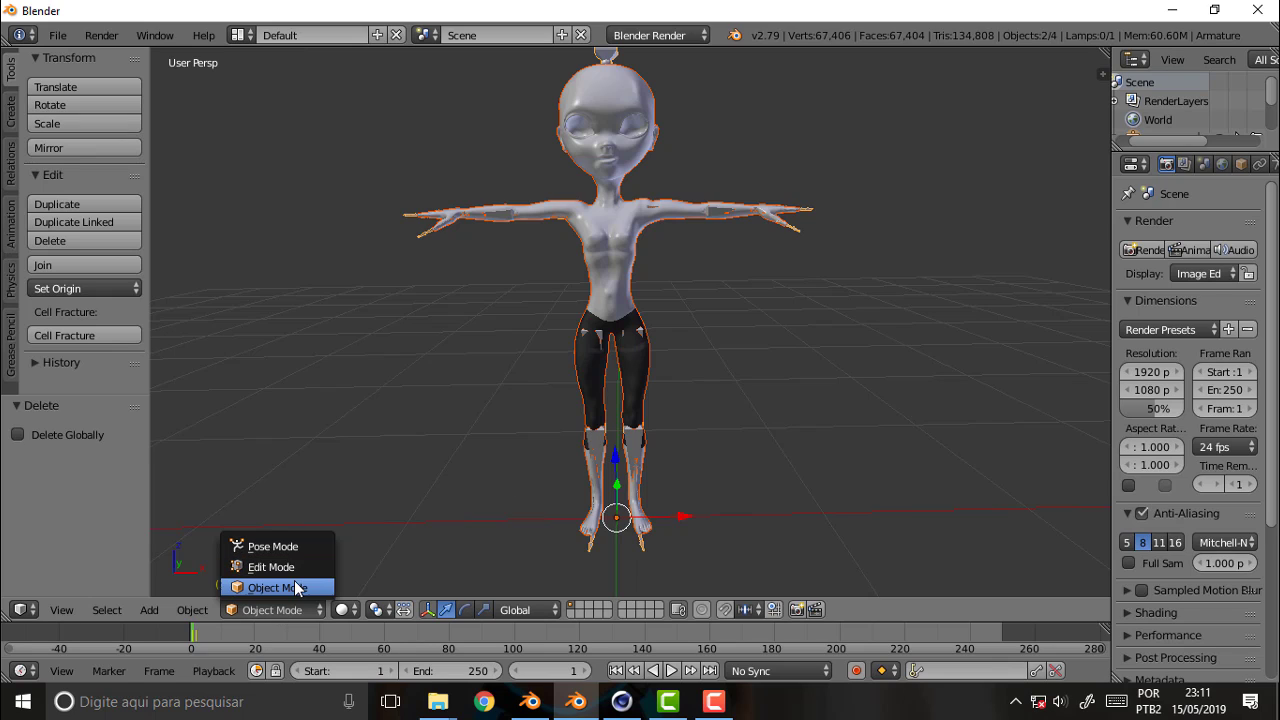
pyautogui.click(296, 589)
pyautogui.click(601, 231)
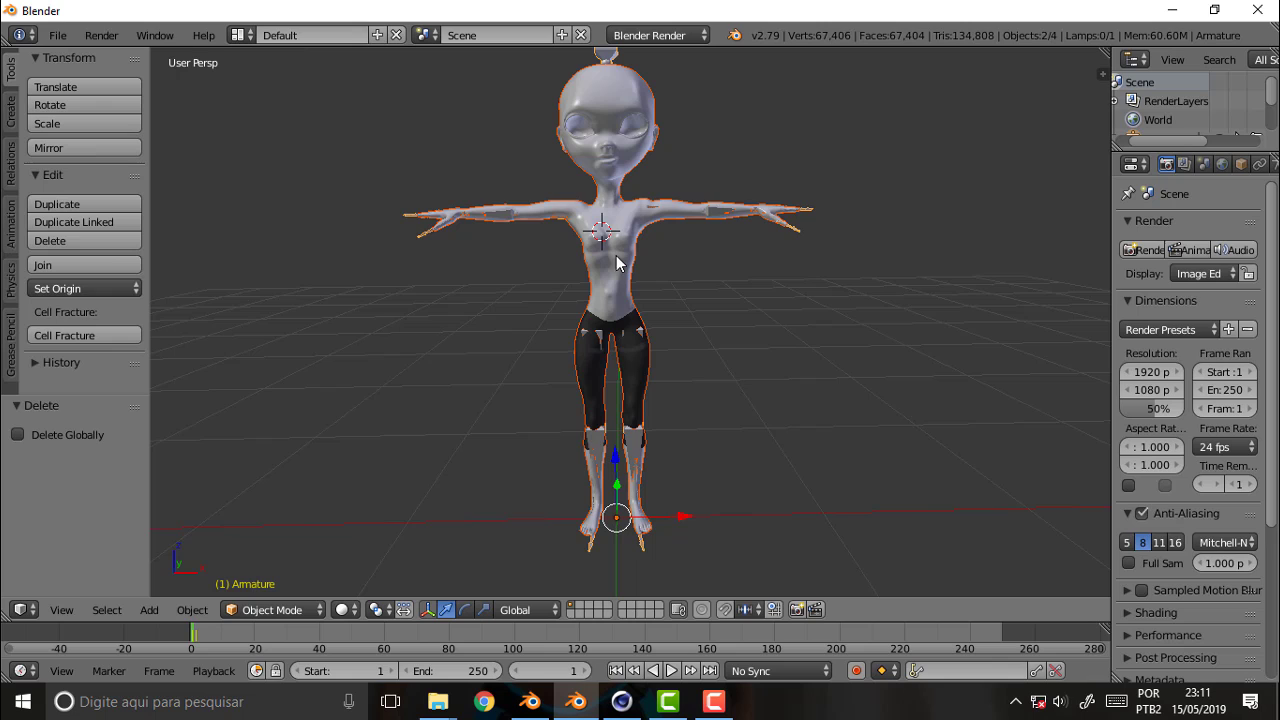
pyautogui.rightClick(648, 215)
pyautogui.click(285, 612)
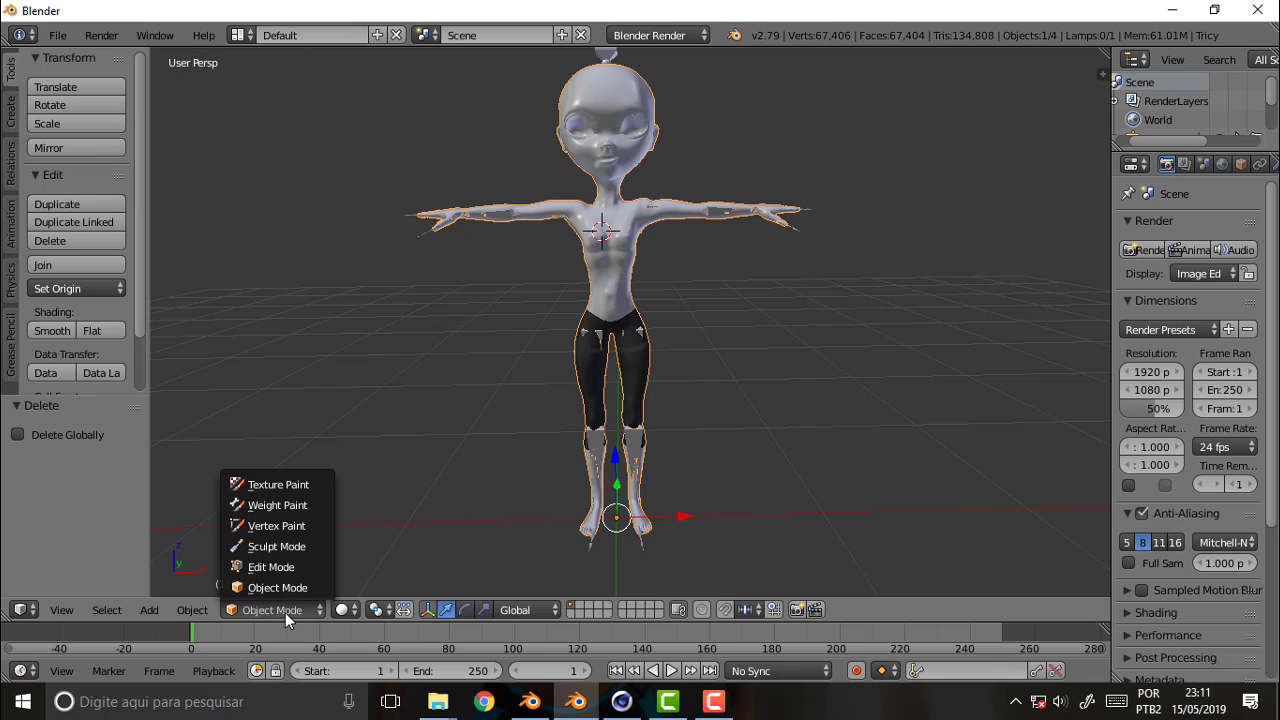
pyautogui.click(275, 504)
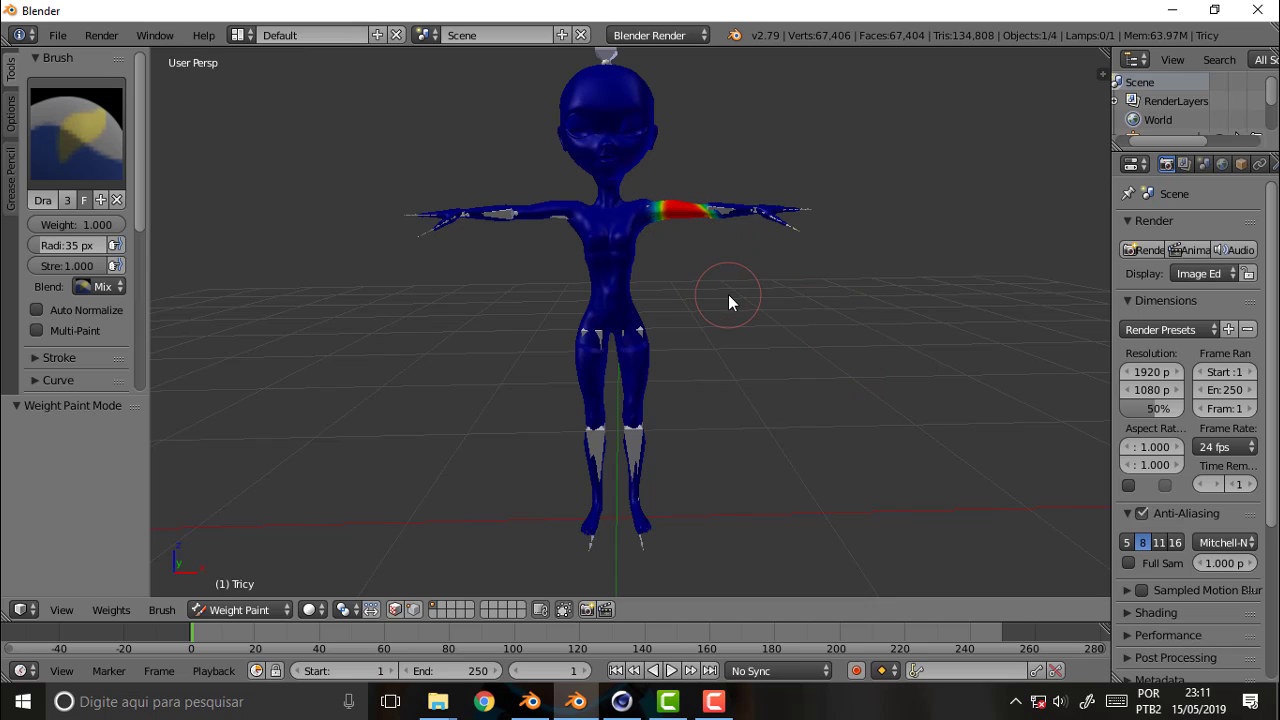
pyautogui.hotkey('ctrl', 'z')
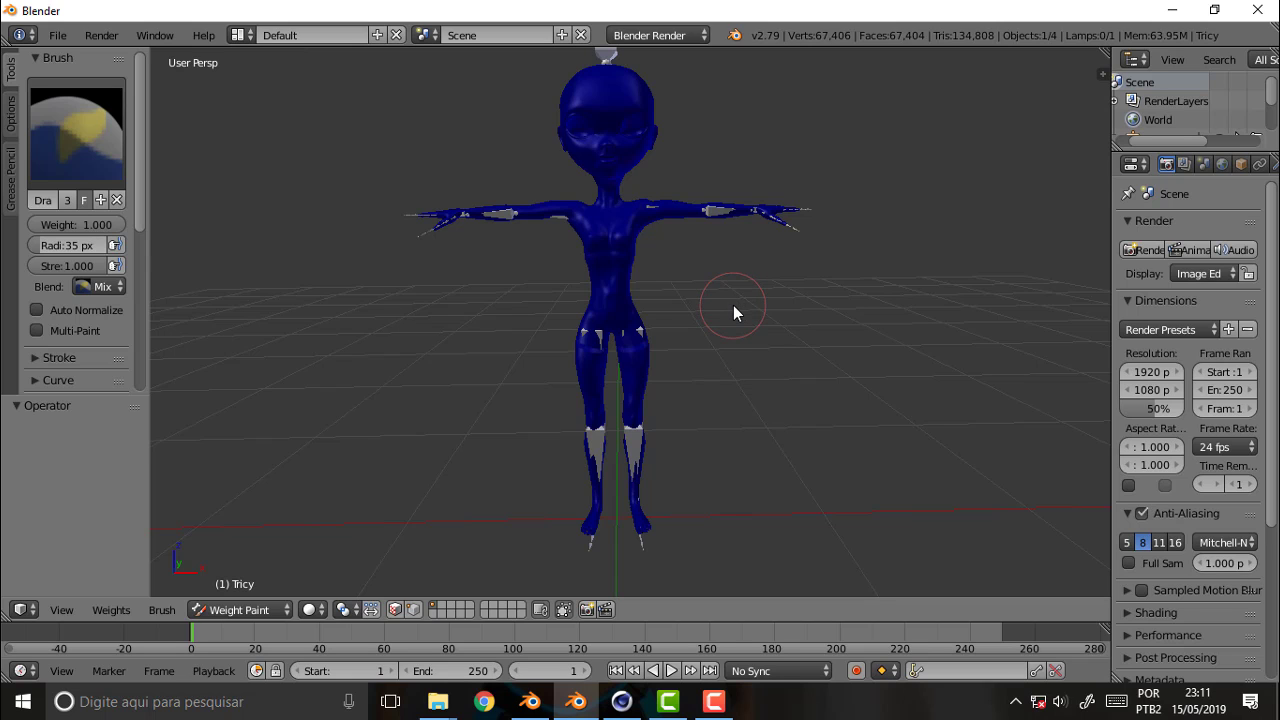
# Widen the properties panel and show the Object Data tab with its vertex groups.
pyautogui.moveTo(1112, 350); pyautogui.dragTo(955, 354)
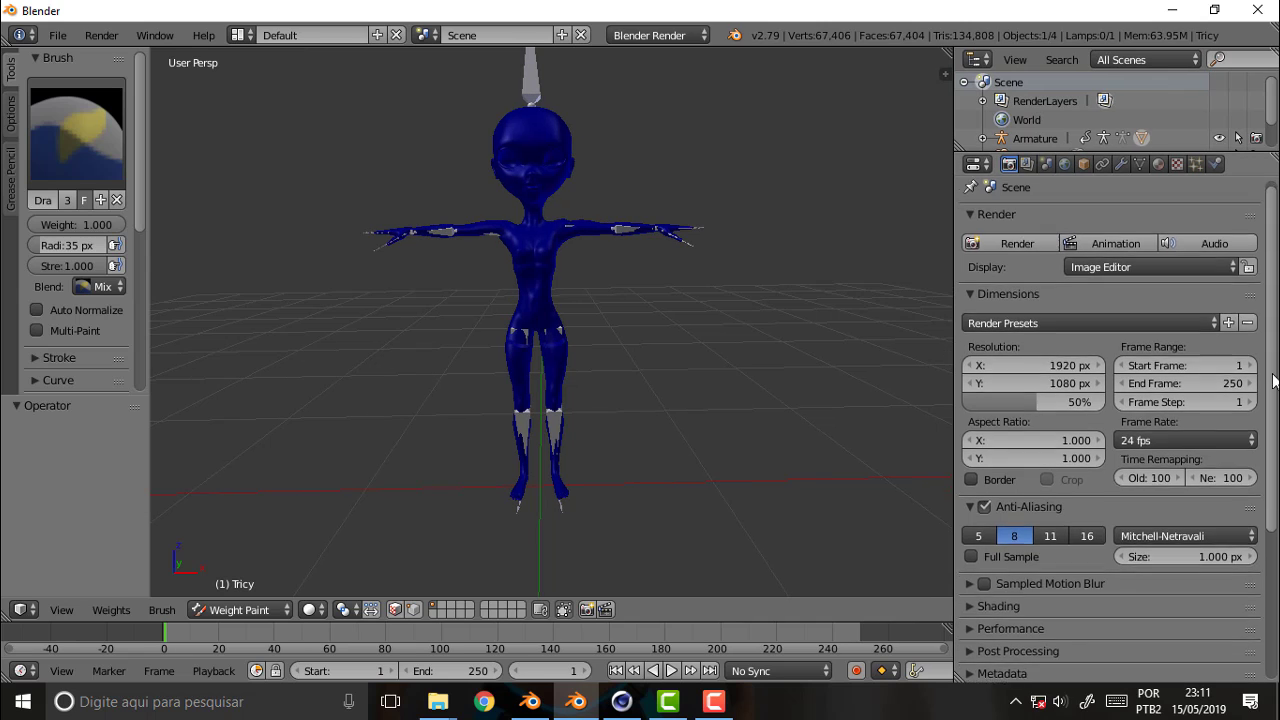
pyautogui.moveTo(1275, 380)
pyautogui.mouseDown()
pyautogui.moveTo(1275, 541)
pyautogui.moveTo(1275, 325)
pyautogui.mouseUp()
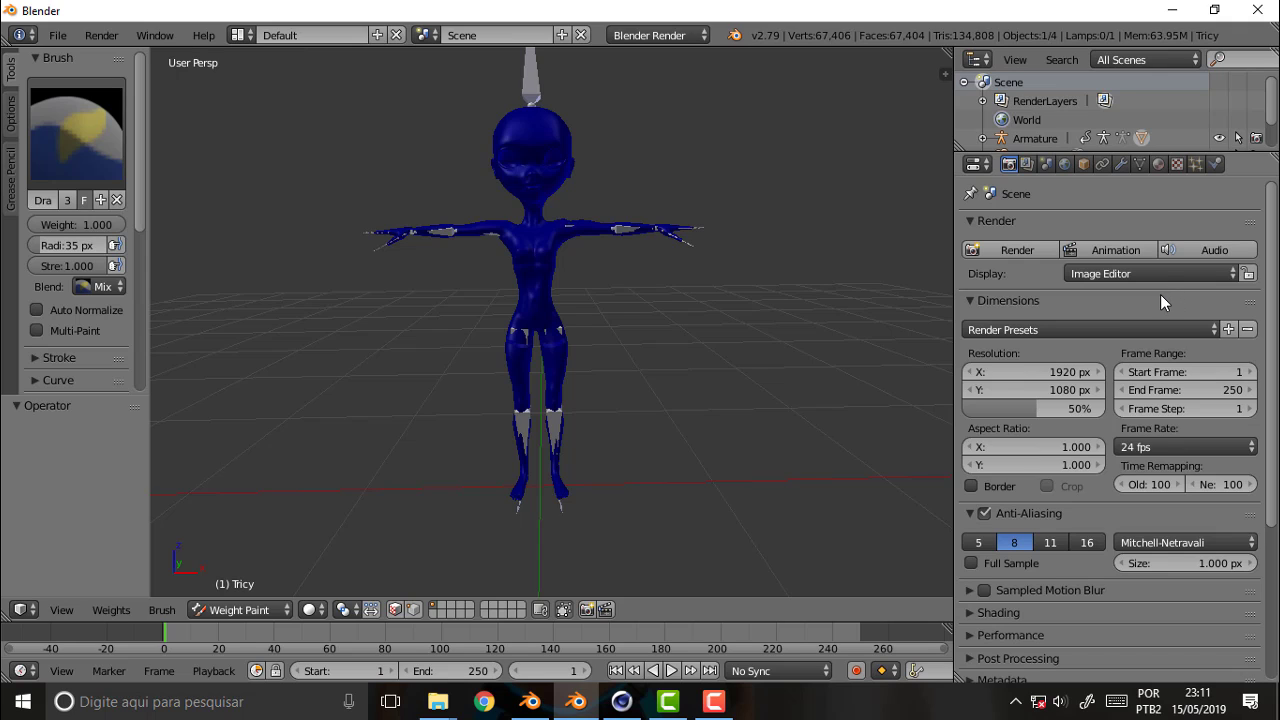
pyautogui.click(1139, 164)
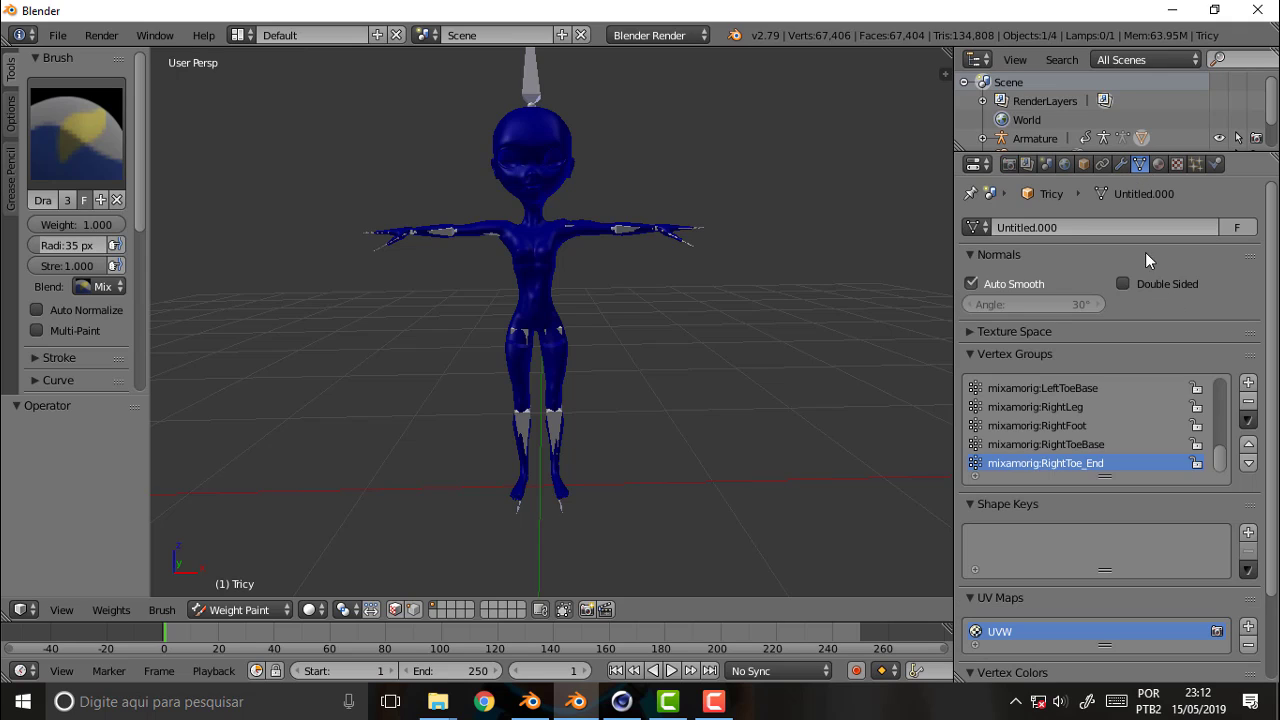
pyautogui.moveTo(1220, 457); pyautogui.dragTo(1219, 433)
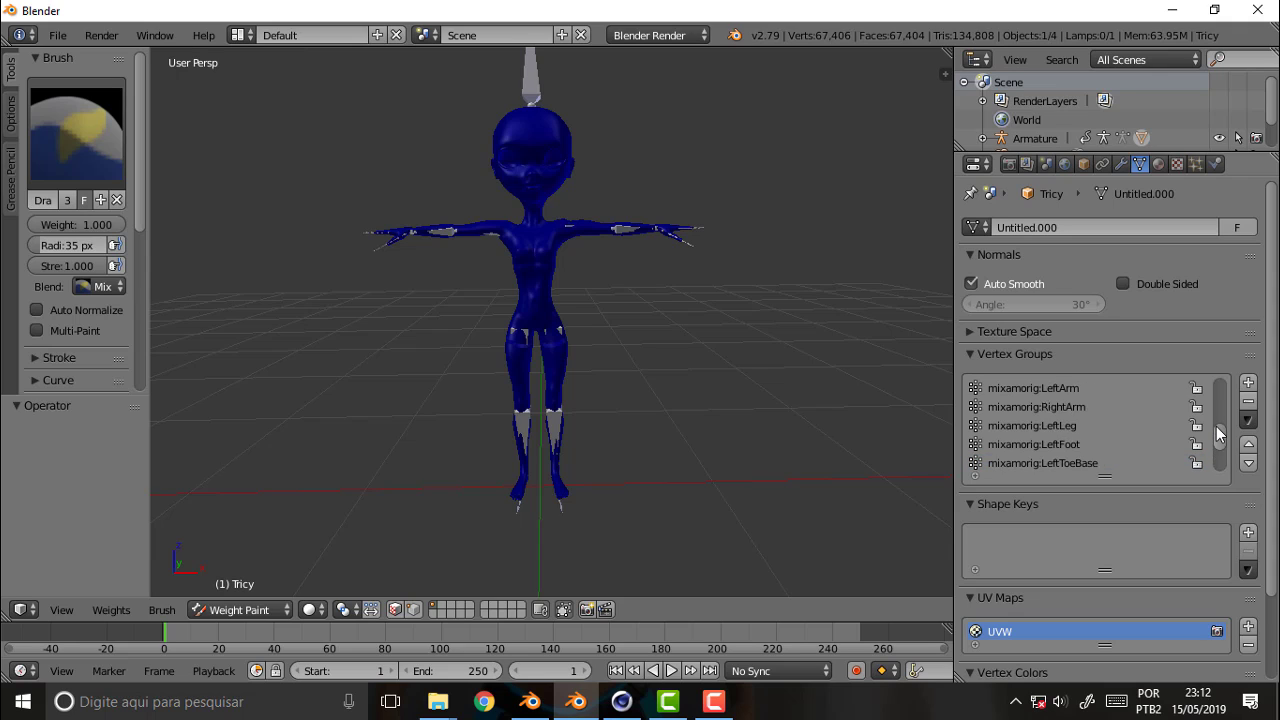
pyautogui.scroll(1, 1219, 432)
pyautogui.moveTo(1220, 425)
pyautogui.mouseDown()
pyautogui.moveTo(1220, 463)
pyautogui.moveTo(1217, 396)
pyautogui.moveTo(1217, 428)
pyautogui.mouseUp()
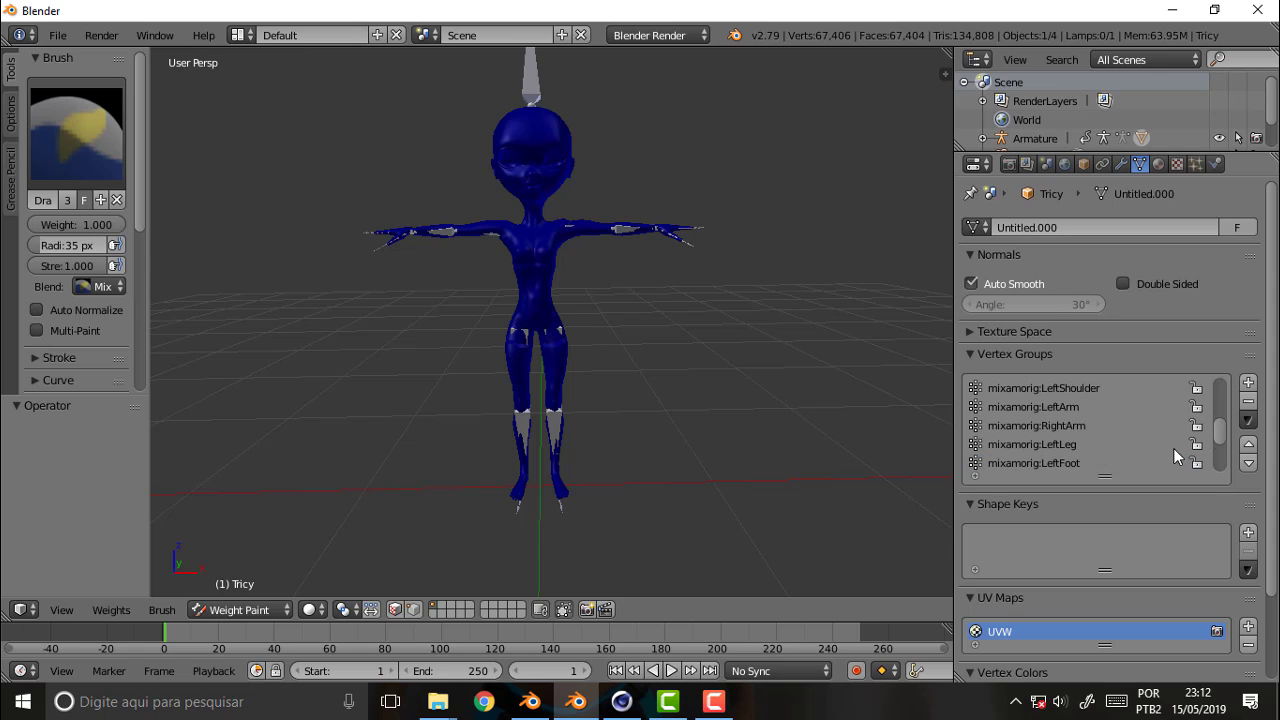
# Select the LeftArm vertex group, paint weight near Tricy's left shoulder, then switch to Cinema 4D.
pyautogui.click(578, 702)
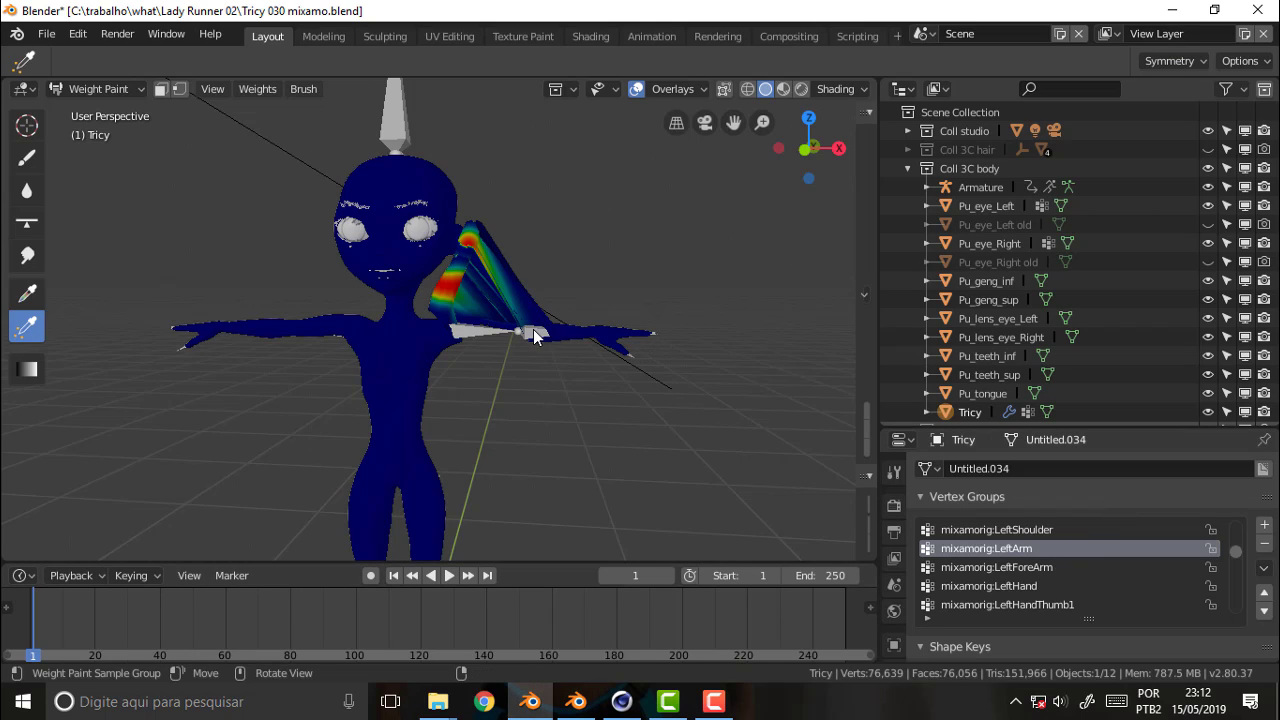
pyautogui.click(576, 701)
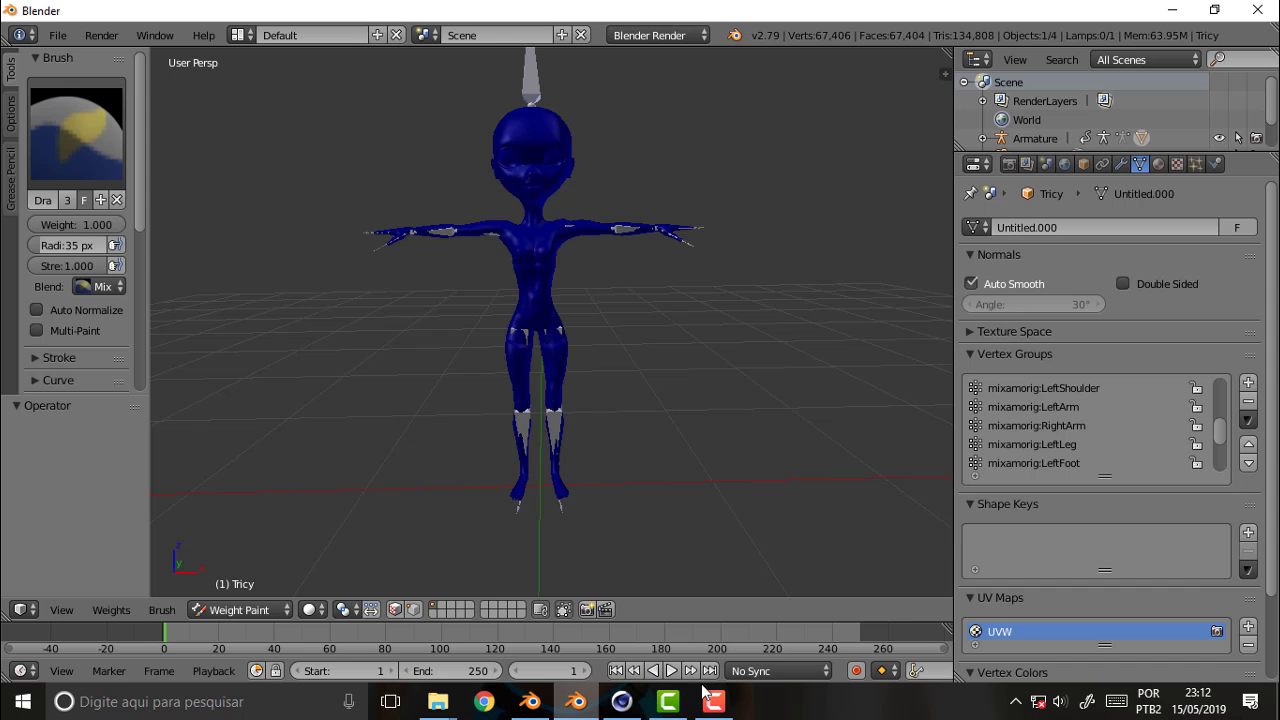
pyautogui.click(1052, 406)
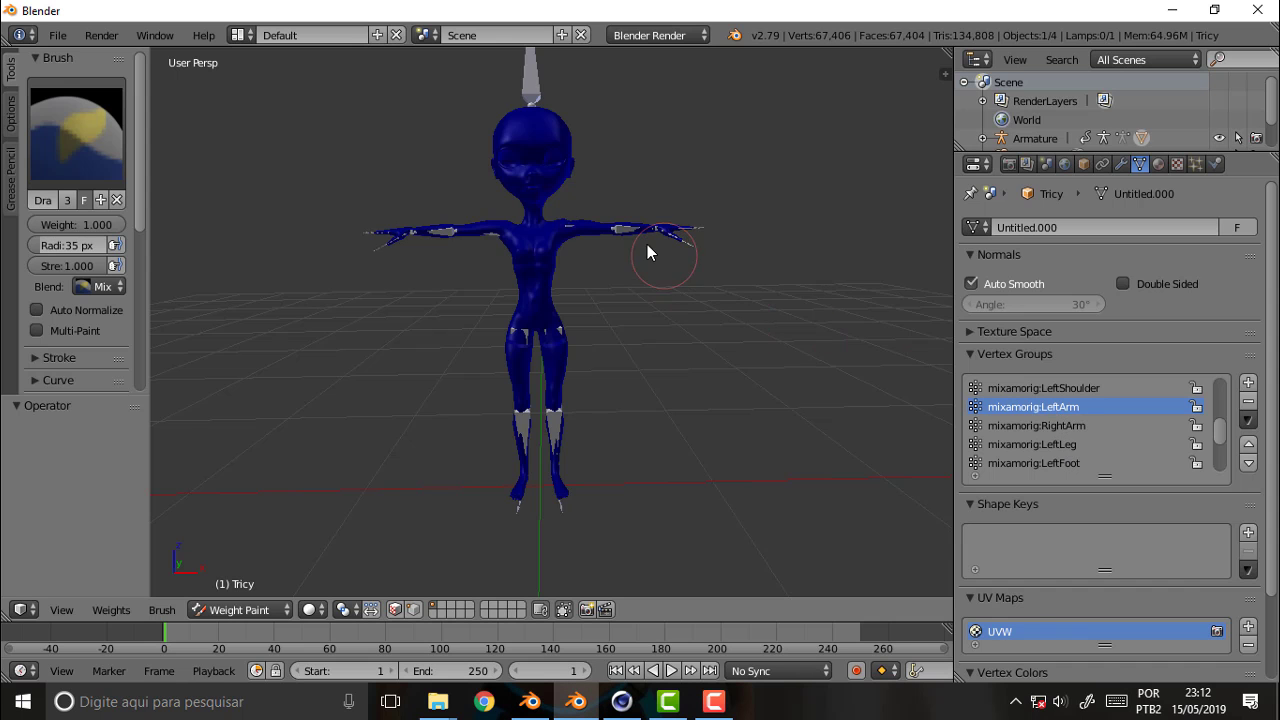
pyautogui.moveTo(594, 227)
pyautogui.mouseDown()
pyautogui.moveTo(620, 234)
pyautogui.moveTo(641, 327)
pyautogui.mouseUp()
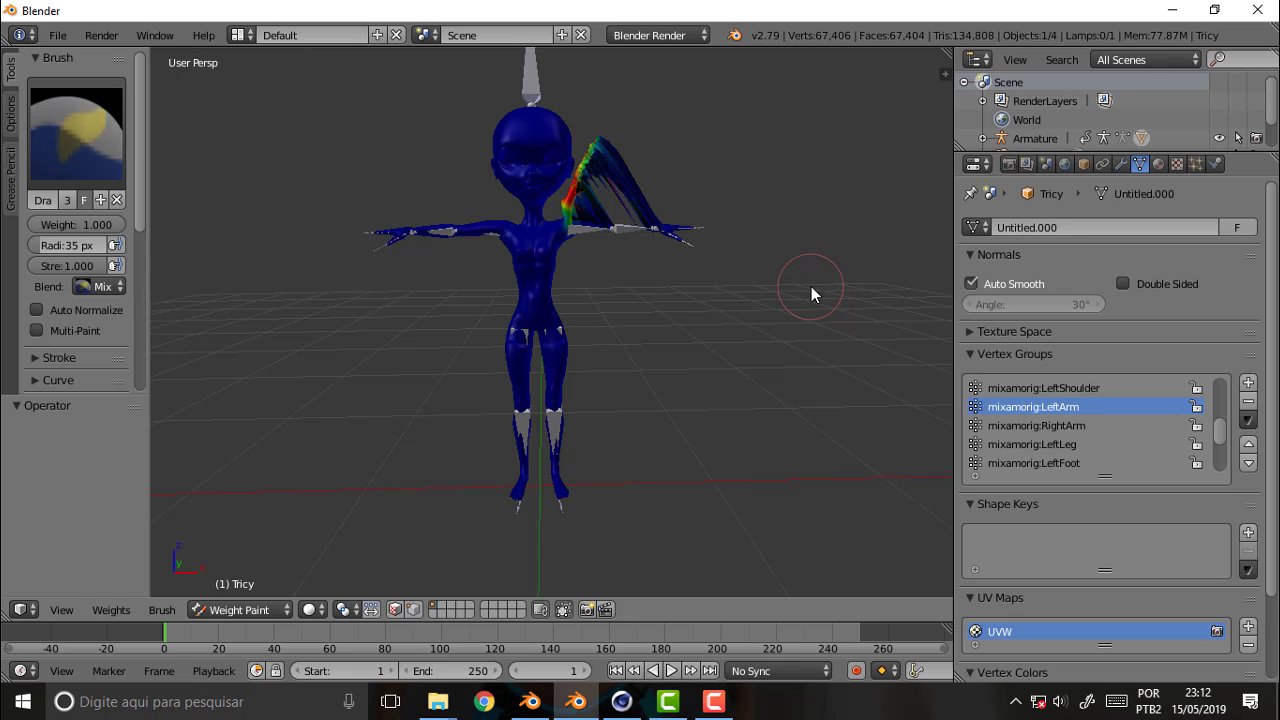
pyautogui.click(620, 705)
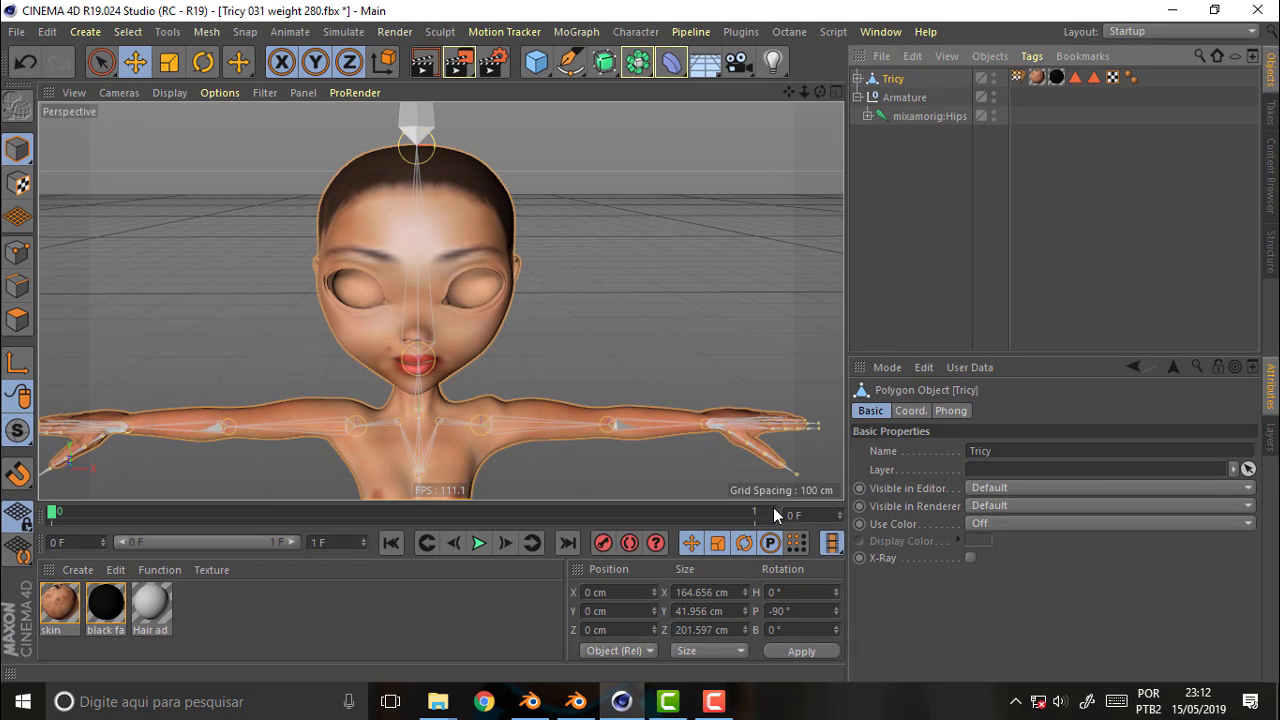
# Open the Character Weight Manager and move it aside to uncover the model.
pyautogui.click(636, 31)
pyautogui.moveTo(653, 60)
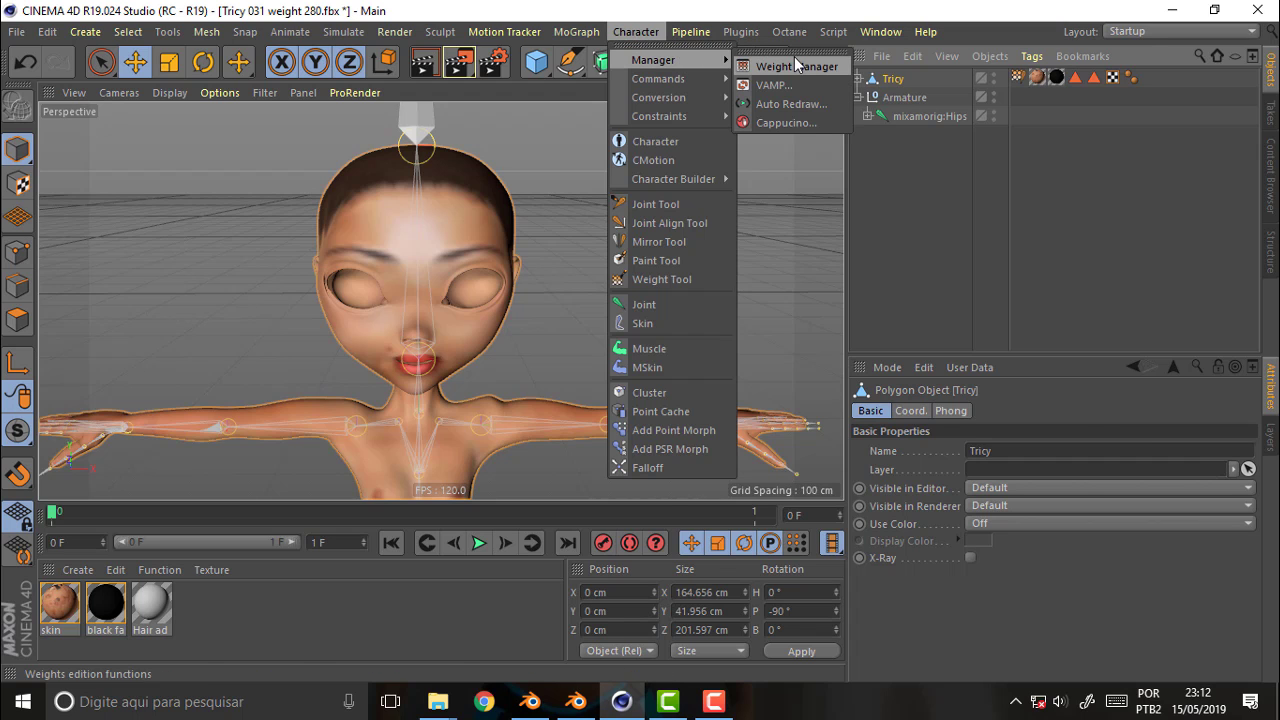
pyautogui.click(795, 57)
pyautogui.moveTo(803, 14); pyautogui.dragTo(300, 76)
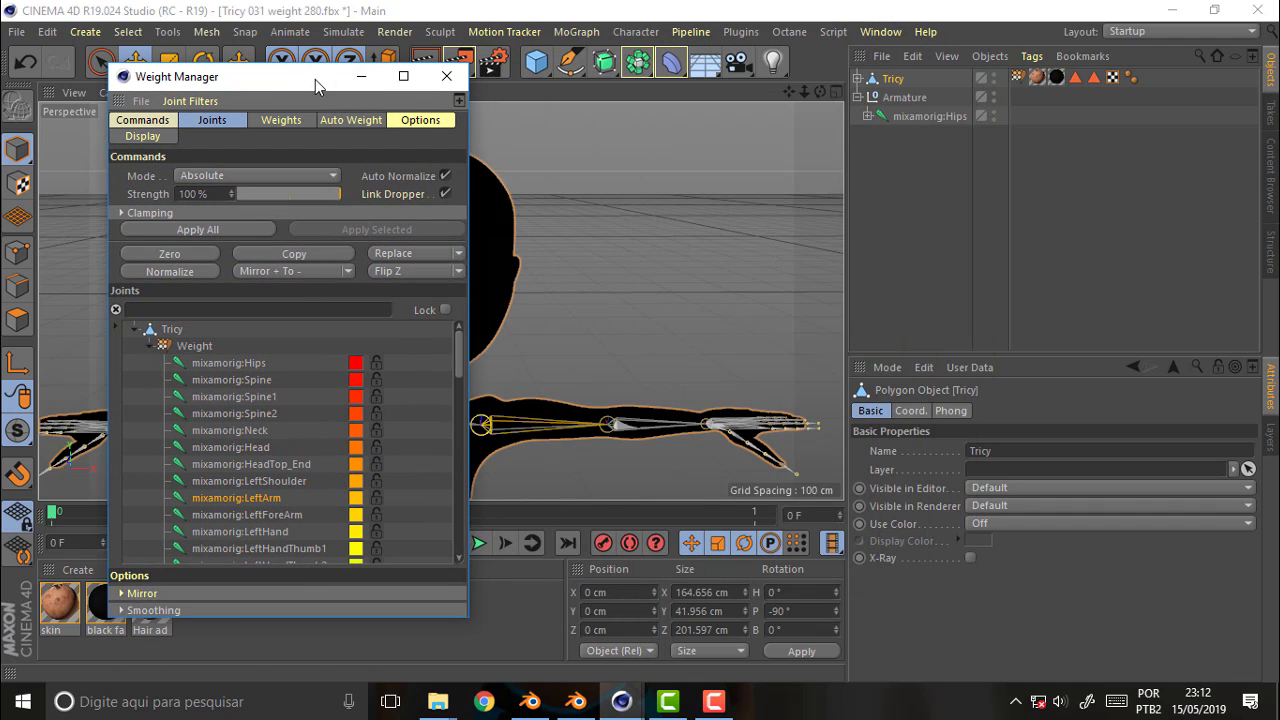
pyautogui.moveTo(315, 79)
pyautogui.mouseDown()
pyautogui.moveTo(1146, 128)
pyautogui.moveTo(945, 114)
pyautogui.moveTo(161, 110)
pyautogui.mouseUp()
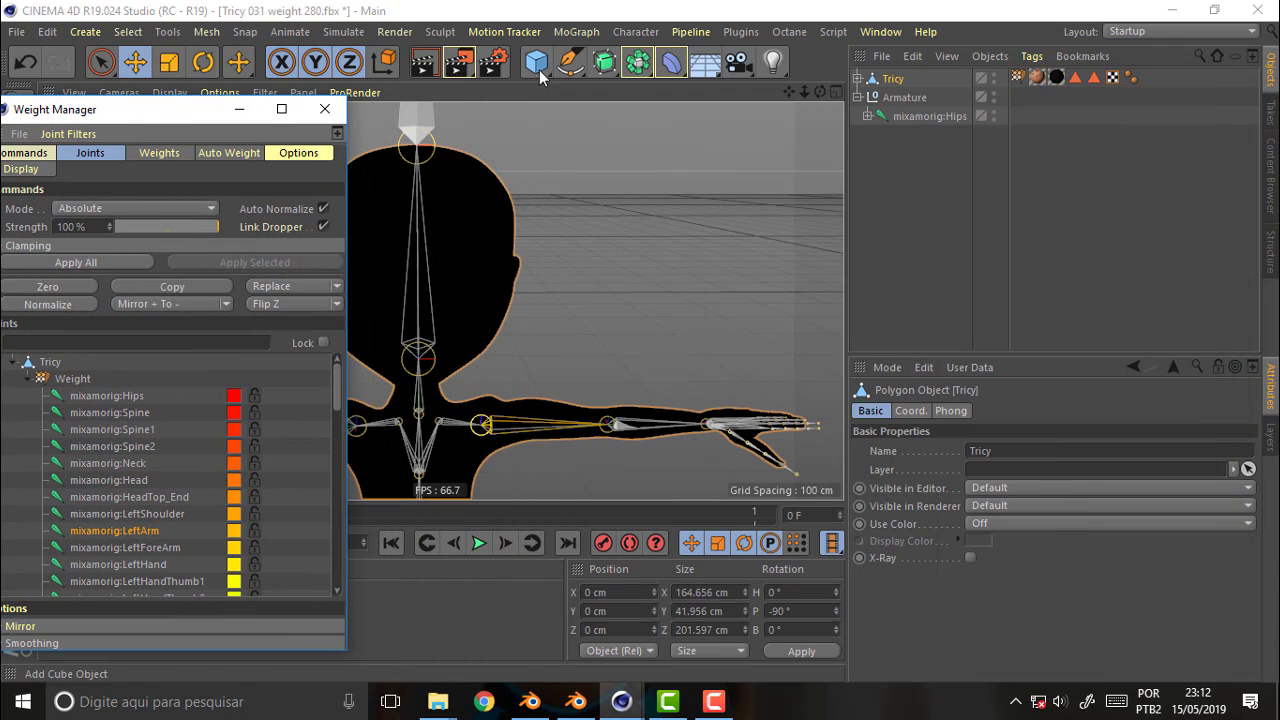
# Paint LeftArm joint weight onto the shoulder and upper arm with the Weight Tool, then close the Weight Manager.
pyautogui.click(630, 33)
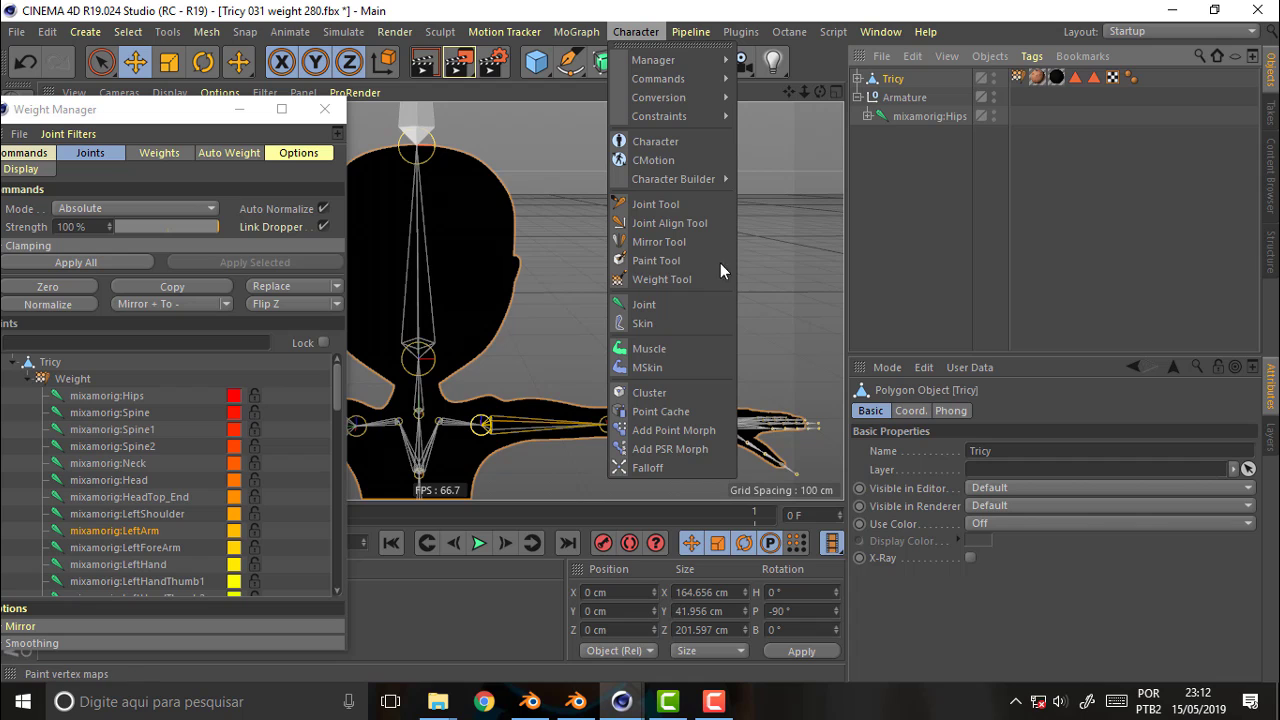
pyautogui.click(670, 280)
pyautogui.moveTo(525, 420)
pyautogui.mouseDown()
pyautogui.moveTo(578, 425)
pyautogui.moveTo(530, 440)
pyautogui.mouseUp()
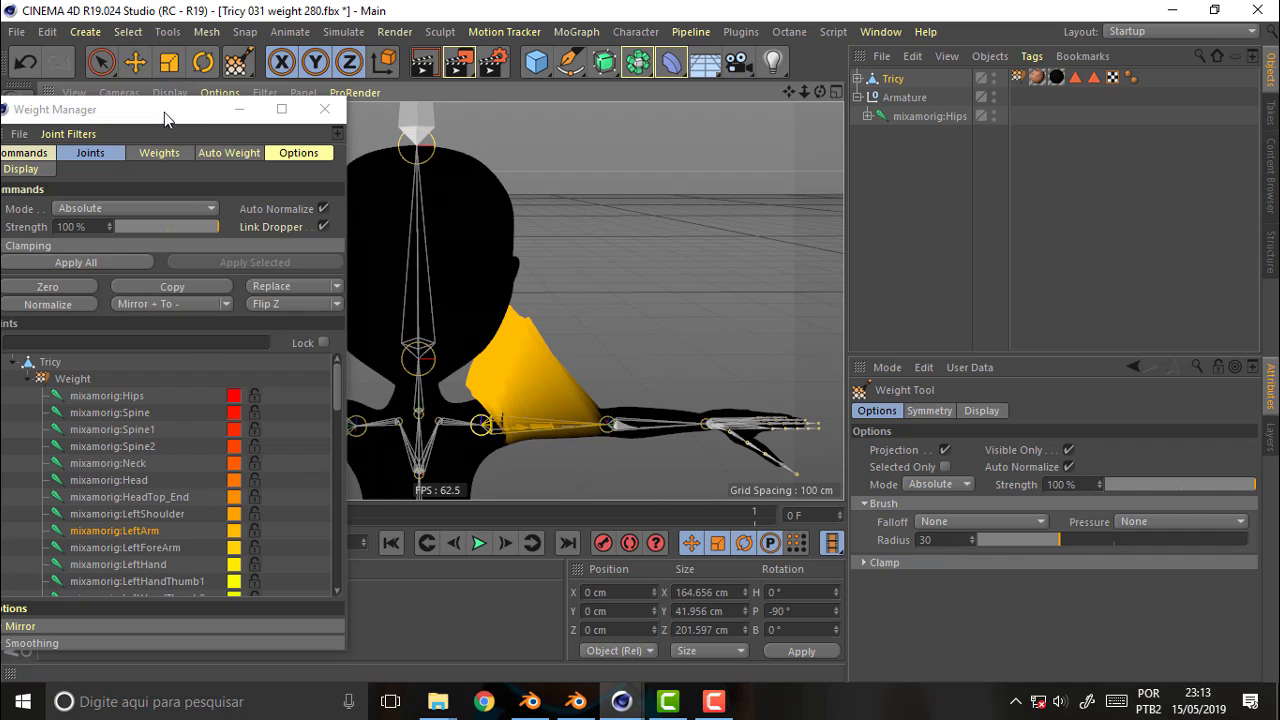
pyautogui.moveTo(167, 120); pyautogui.dragTo(385, 128)
pyautogui.click(543, 117)
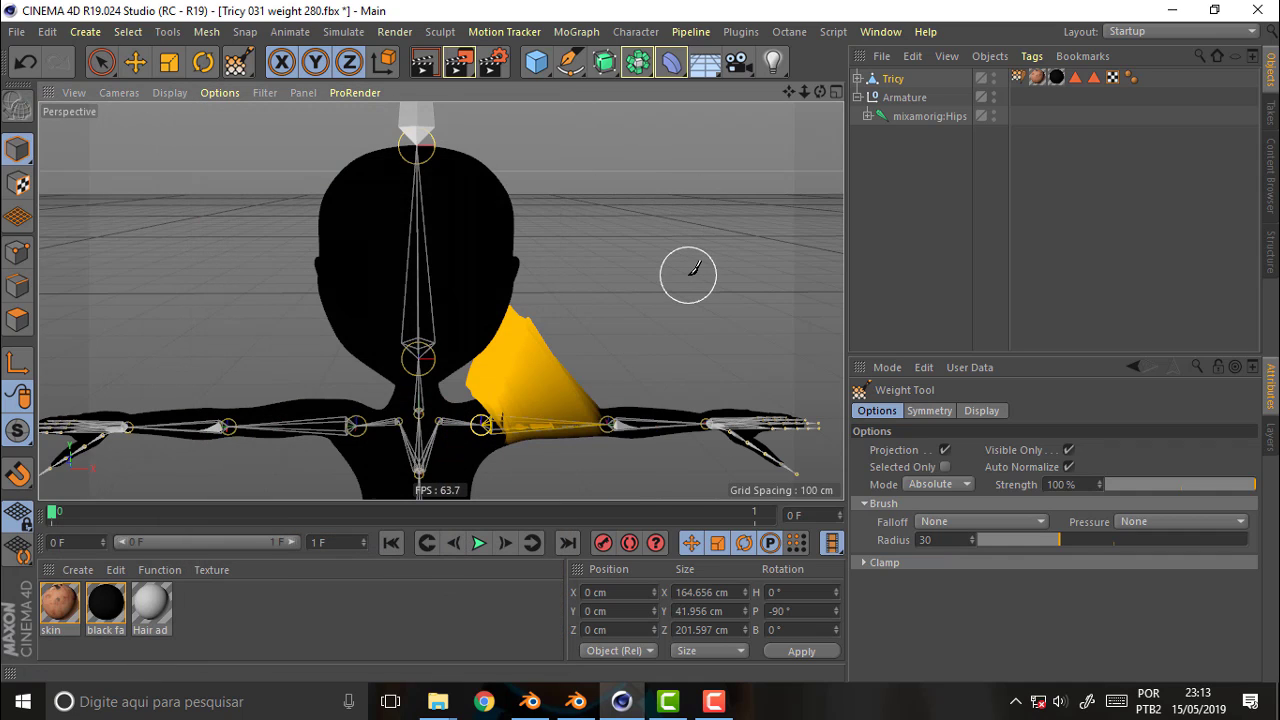
# Set the weight brush radius to 0.
pyautogui.moveTo(695, 268); pyautogui.dragTo(600, 274, button='middle')
pyautogui.scroll(-2, 651, 274)
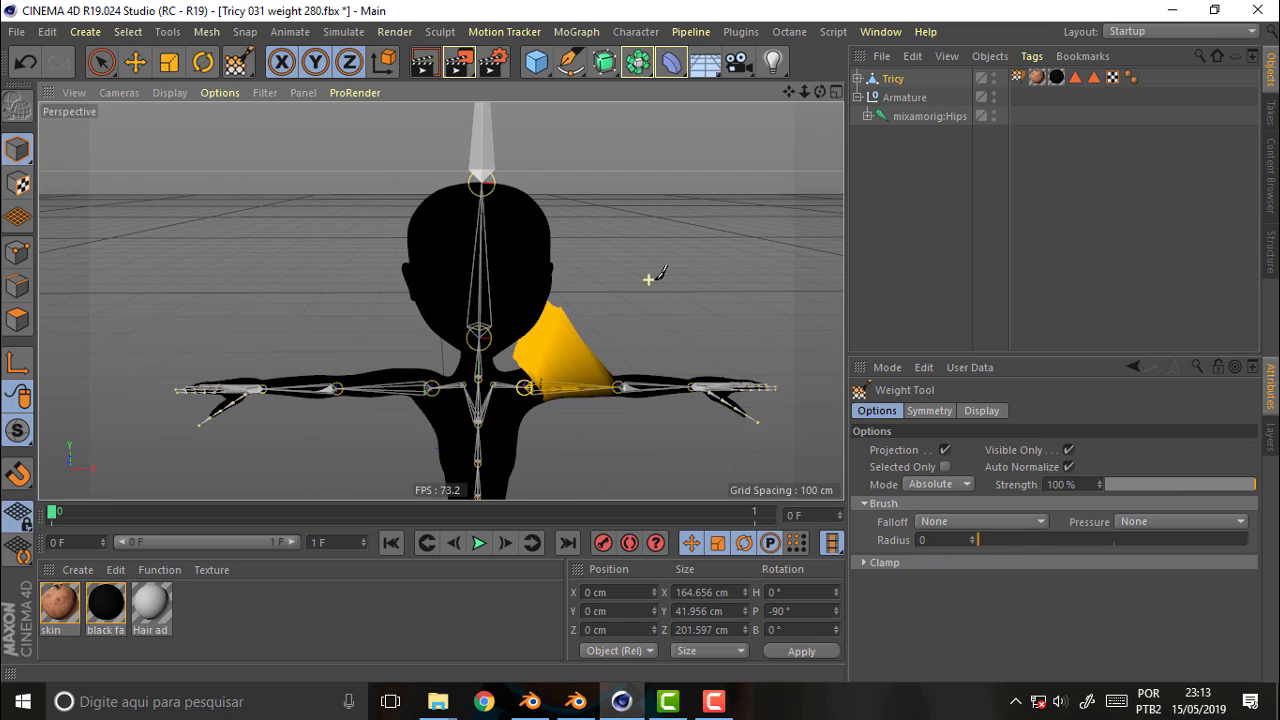
pyautogui.scroll(5, 655, 276)
pyautogui.scroll(-4, 660, 277)
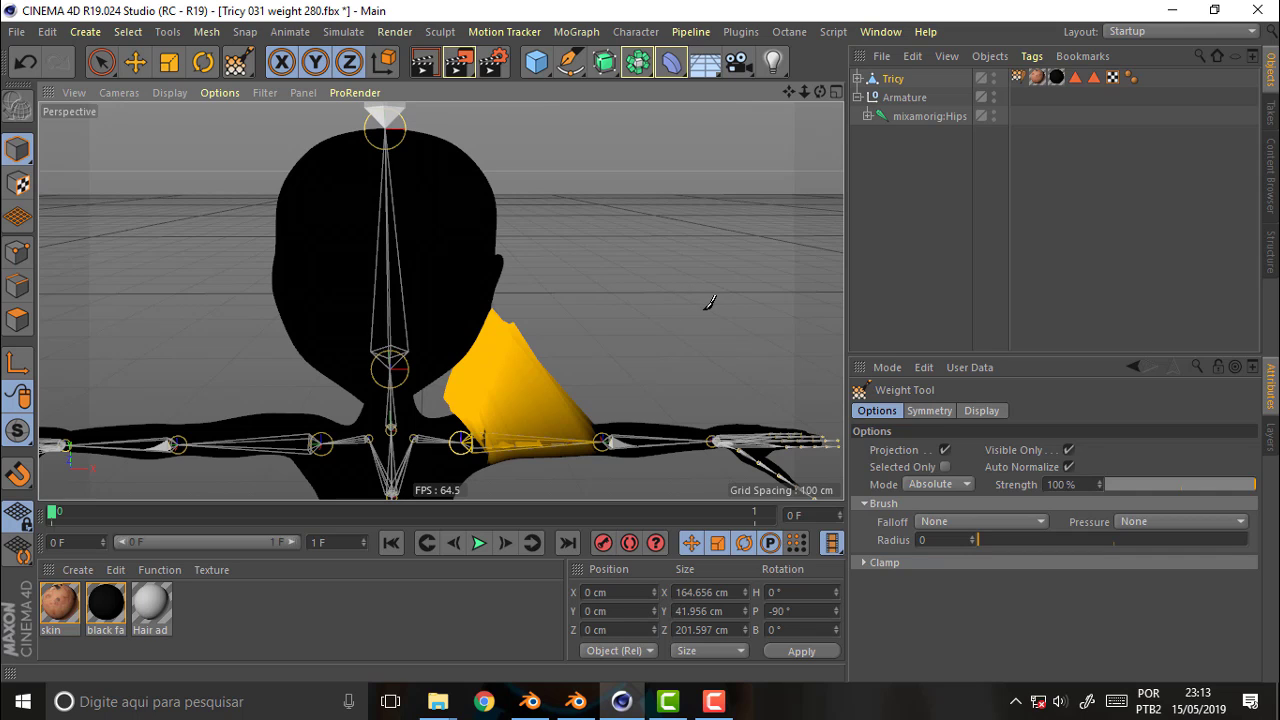
pyautogui.click(14, 33)
# Back in Blender 2.80, open the recent file Tricy 033 mixamo.blend.
pyautogui.click(528, 704)
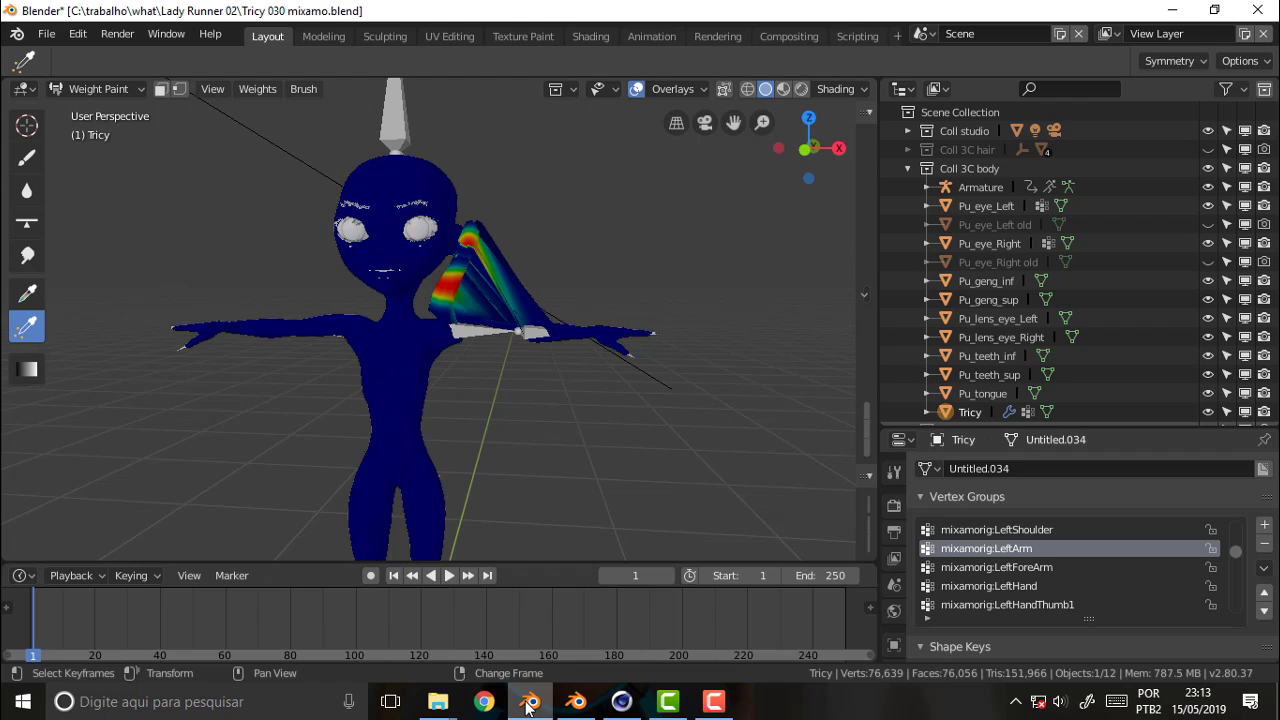
pyautogui.click(46, 34)
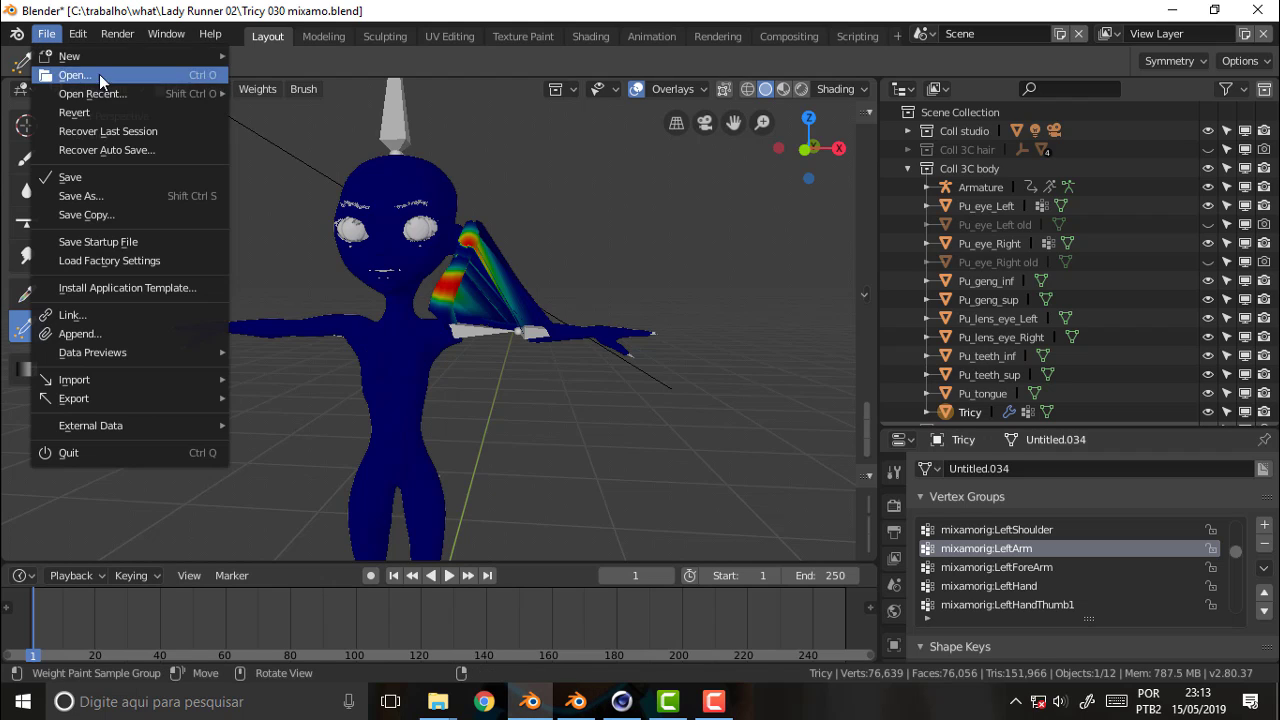
pyautogui.moveTo(92, 93)
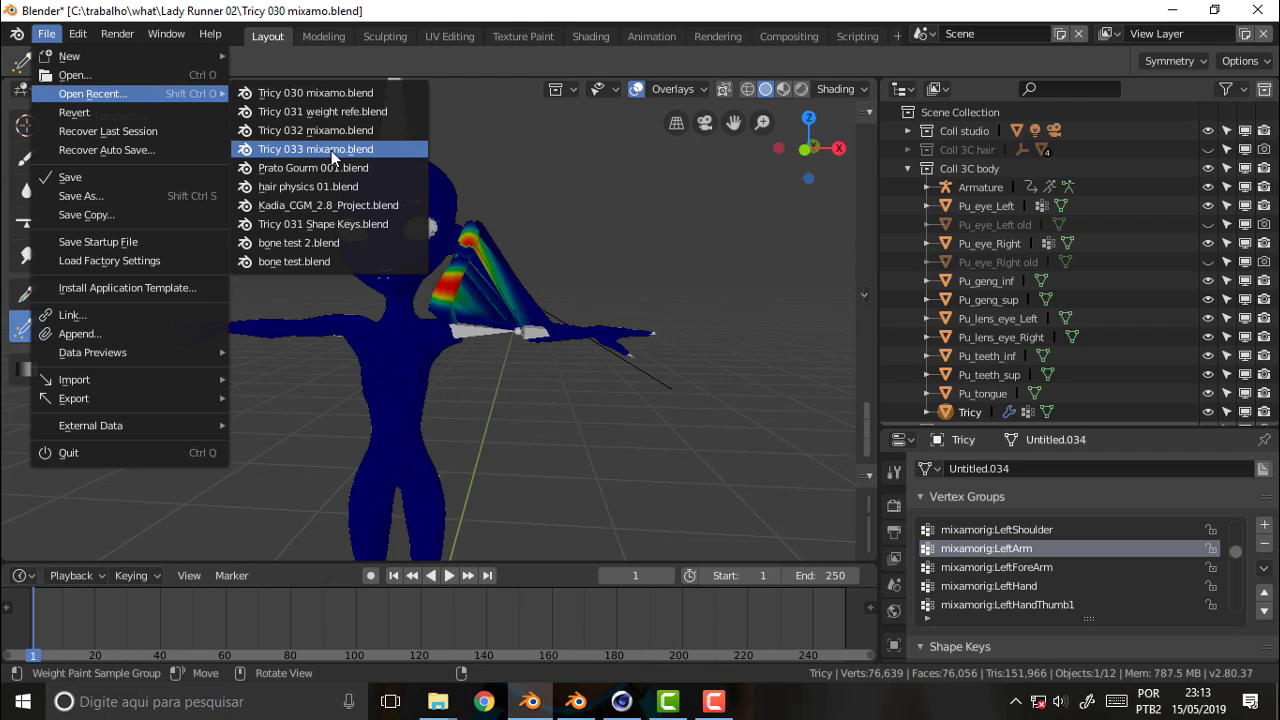
pyautogui.click(331, 150)
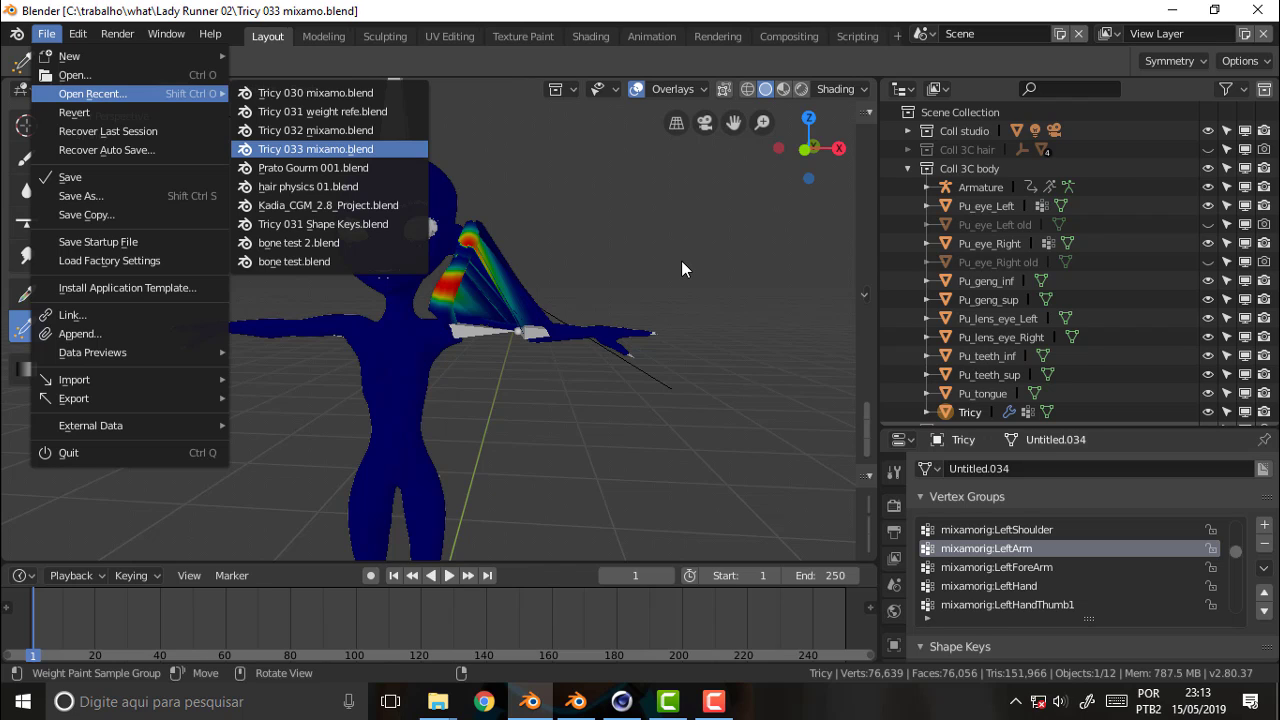
pyautogui.scroll(2, 545, 236)
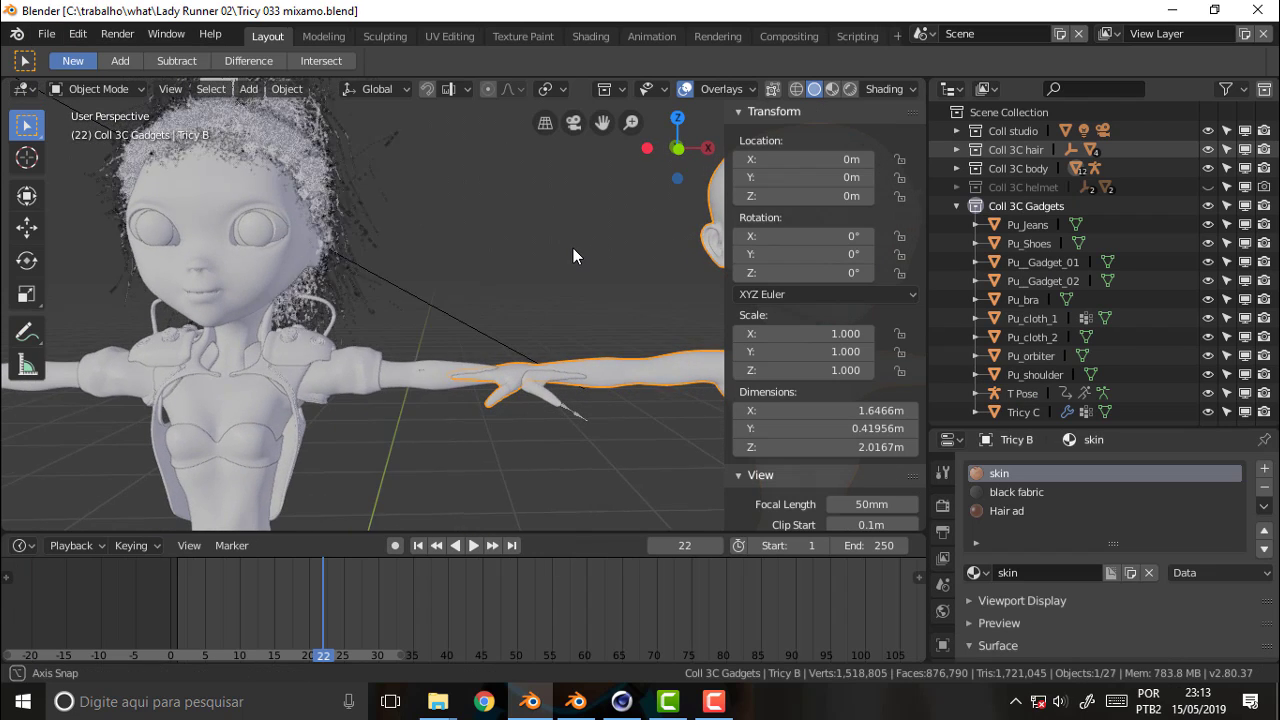
pyautogui.scroll(-3, 573, 255)
pyautogui.scroll(3, 573, 255)
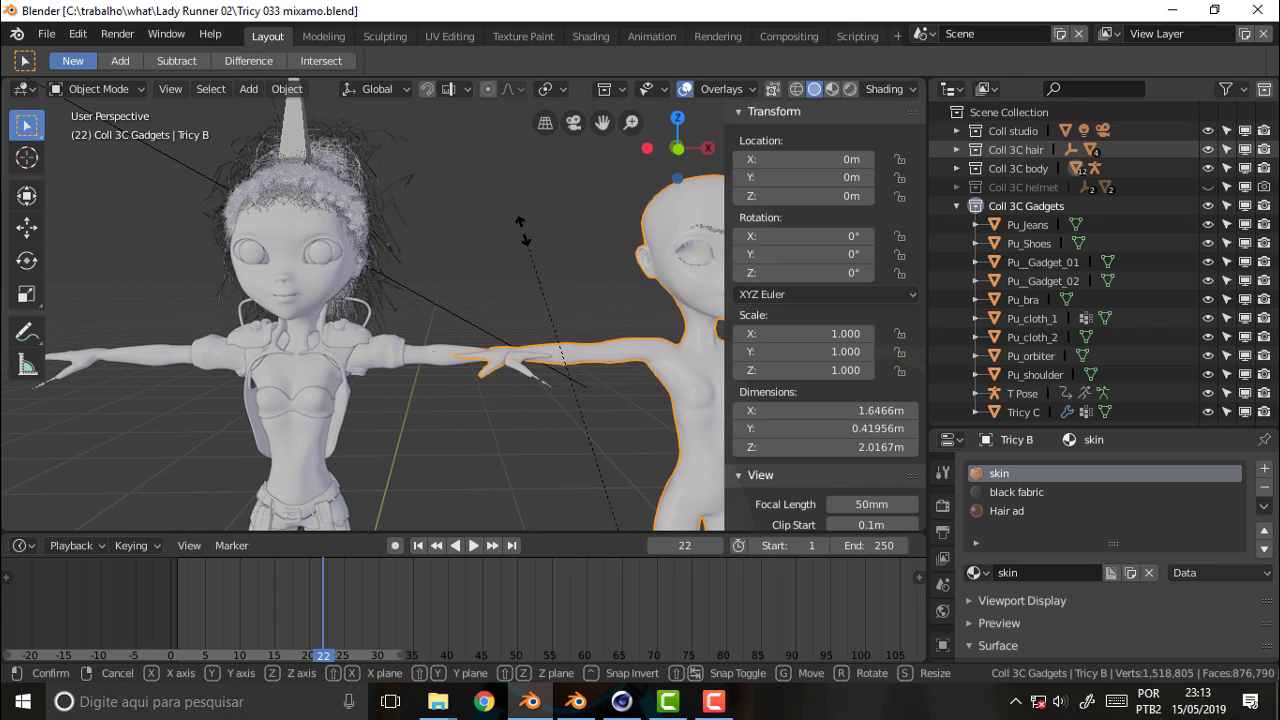
pyautogui.press('s')
pyautogui.press('Escape')
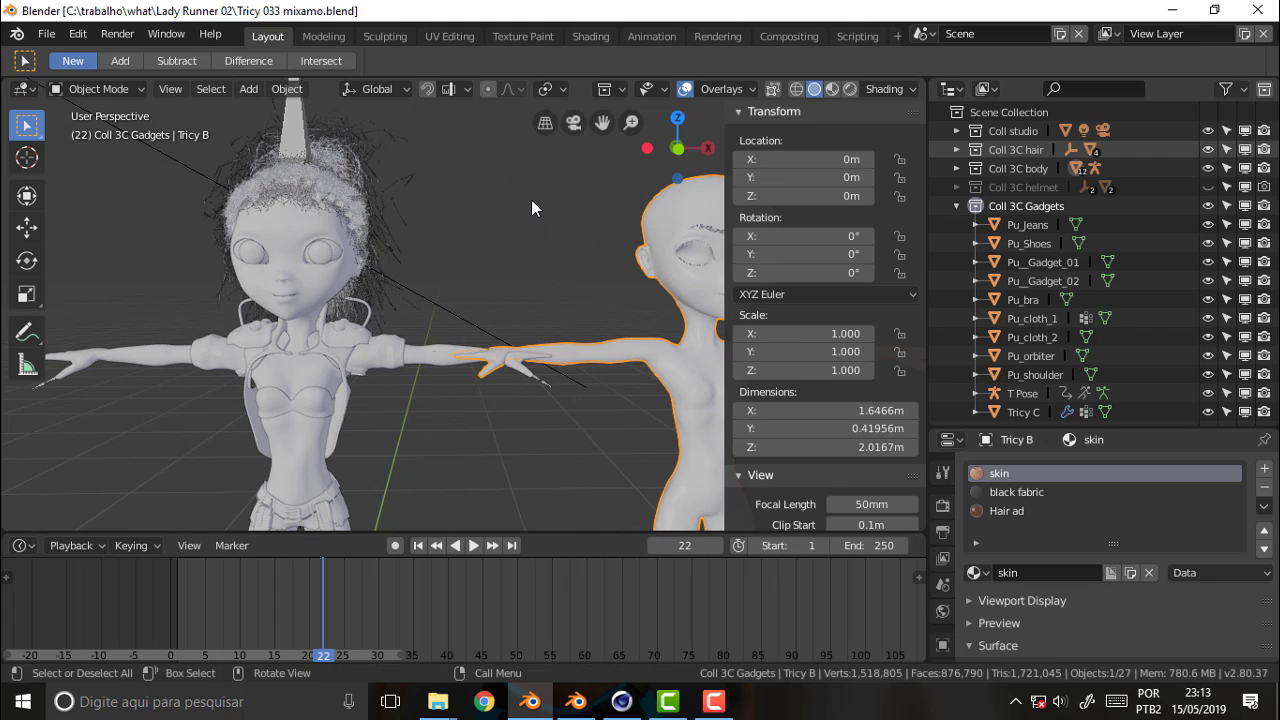
# Switch the viewport to Rendered shading and inspect Tricy's head and pink sleeve.
pyautogui.press('z')
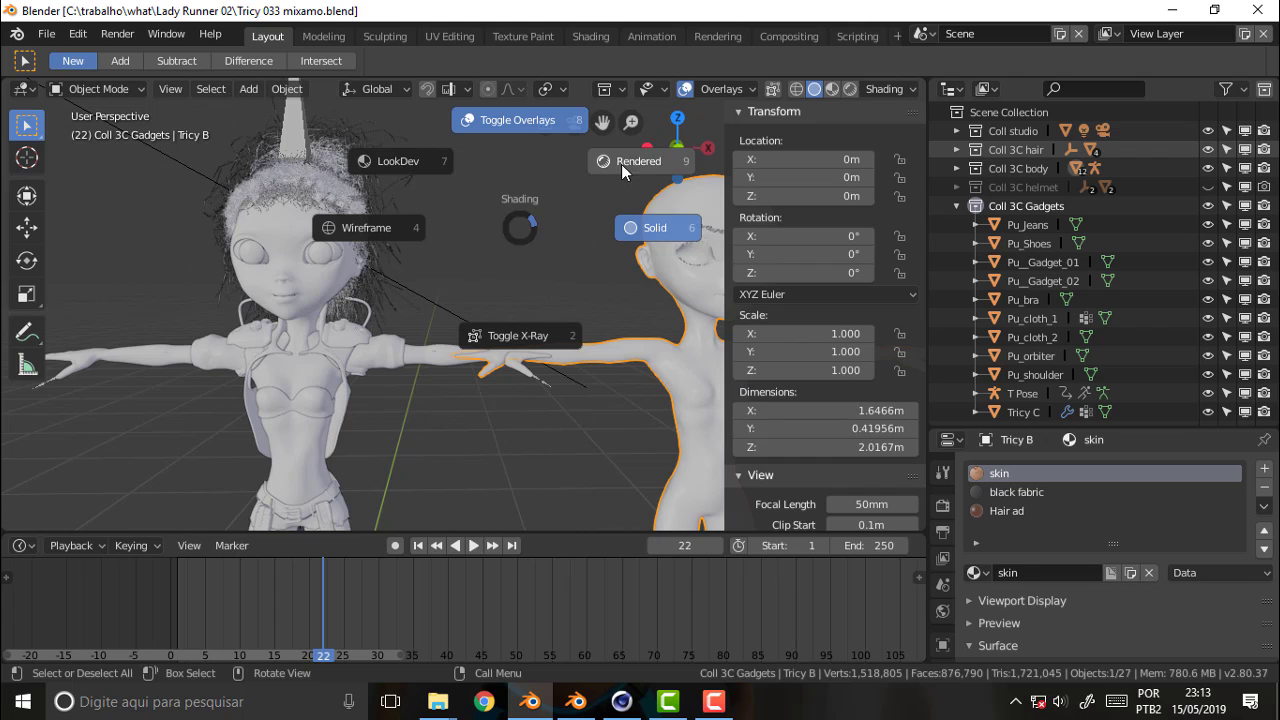
pyautogui.click(630, 160)
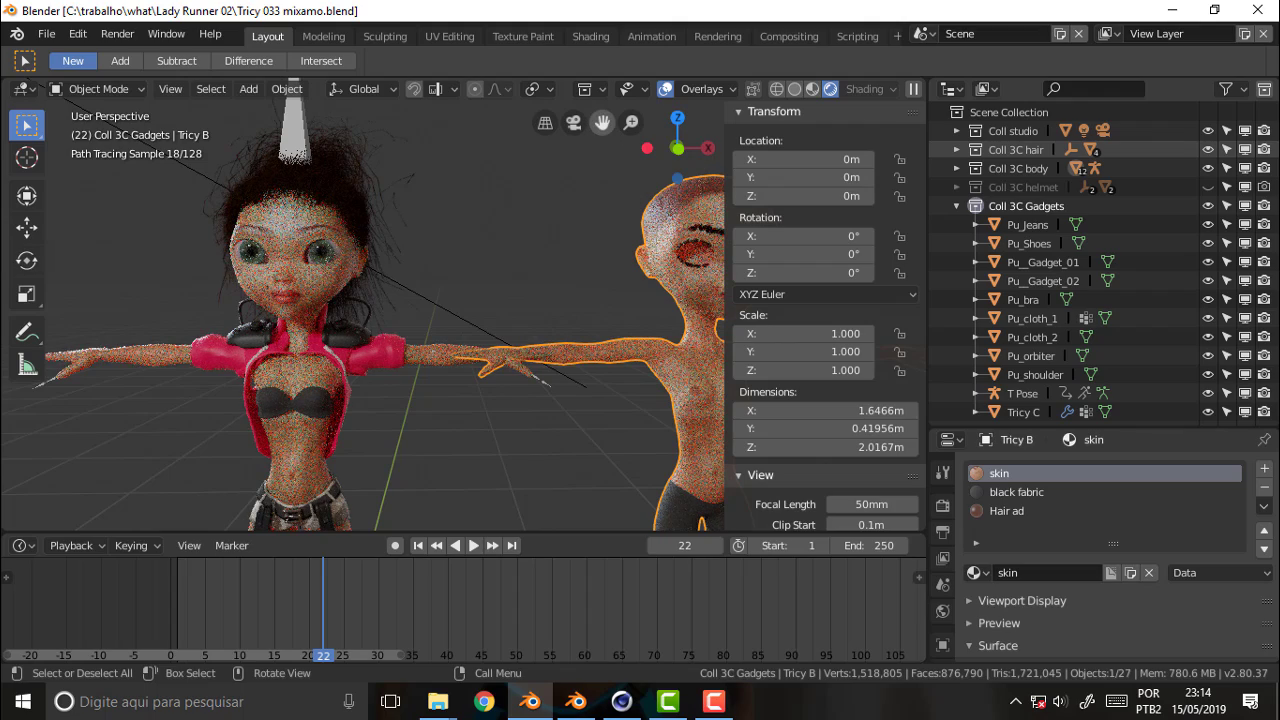
pyautogui.moveTo(602, 121); pyautogui.dragTo(490, 90)
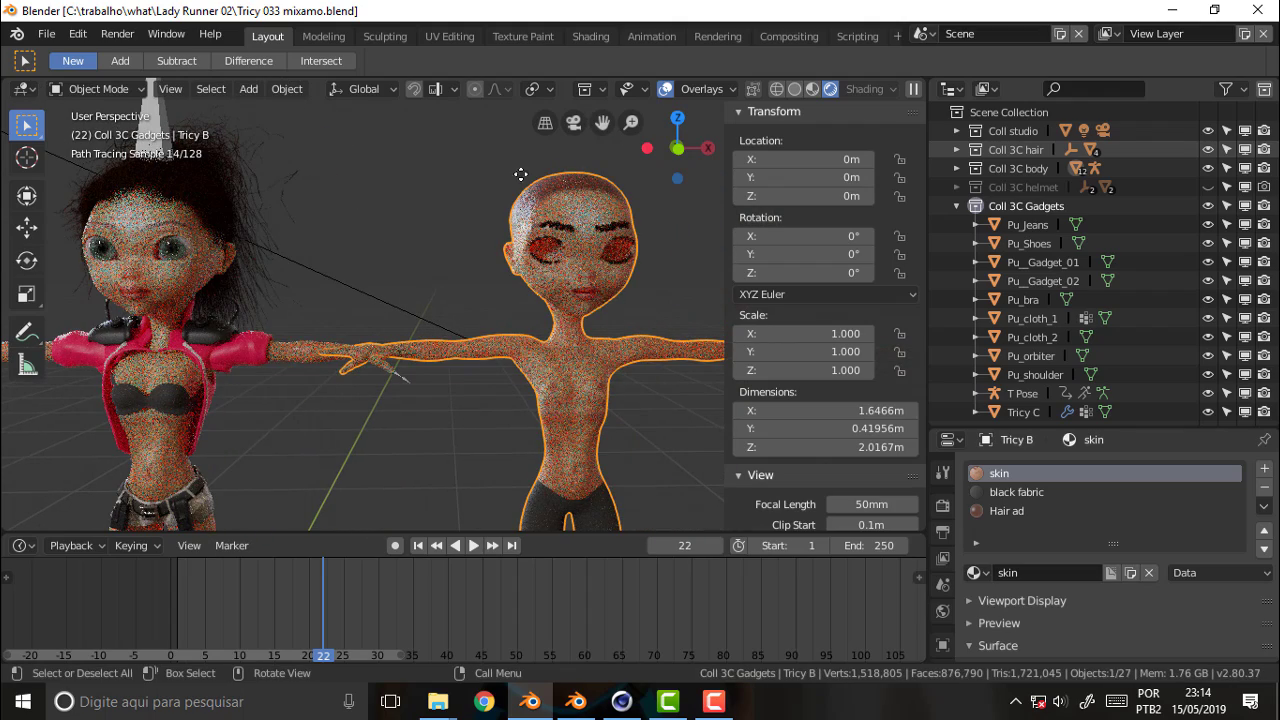
pyautogui.moveTo(597, 121); pyautogui.dragTo(607, 225)
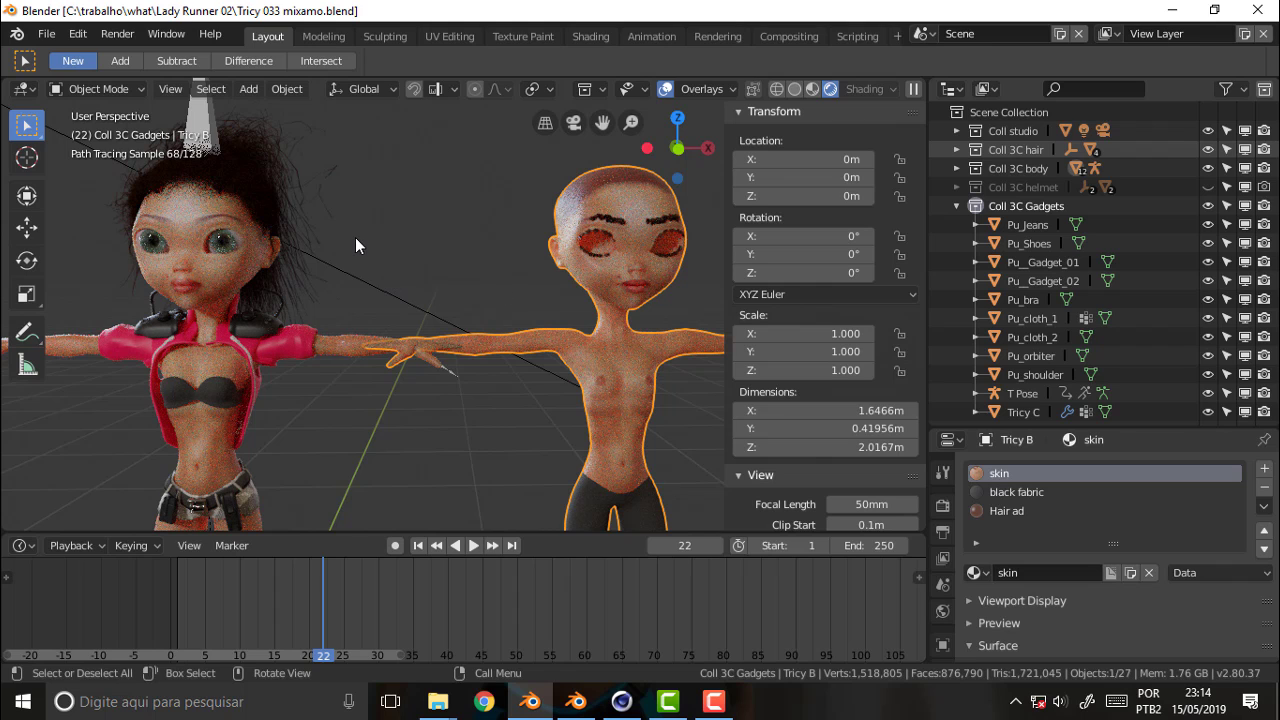
pyautogui.scroll(6, 400, 202)
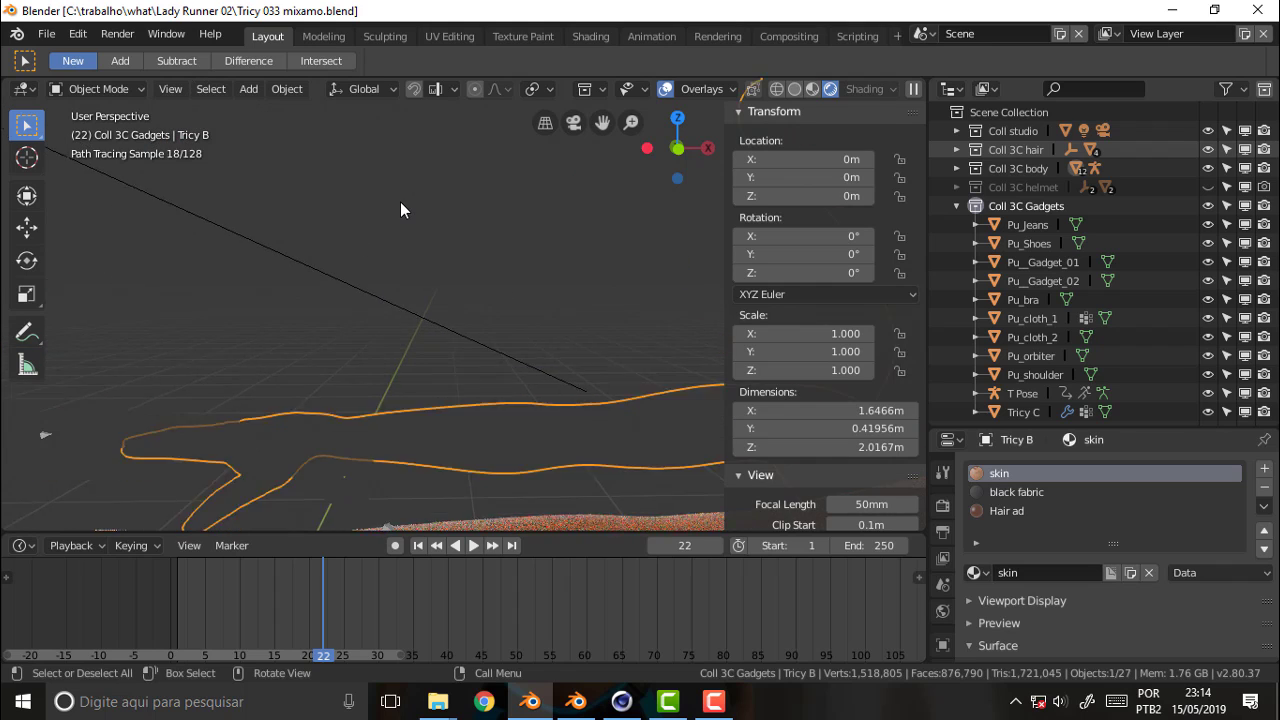
pyautogui.scroll(-3, 400, 210)
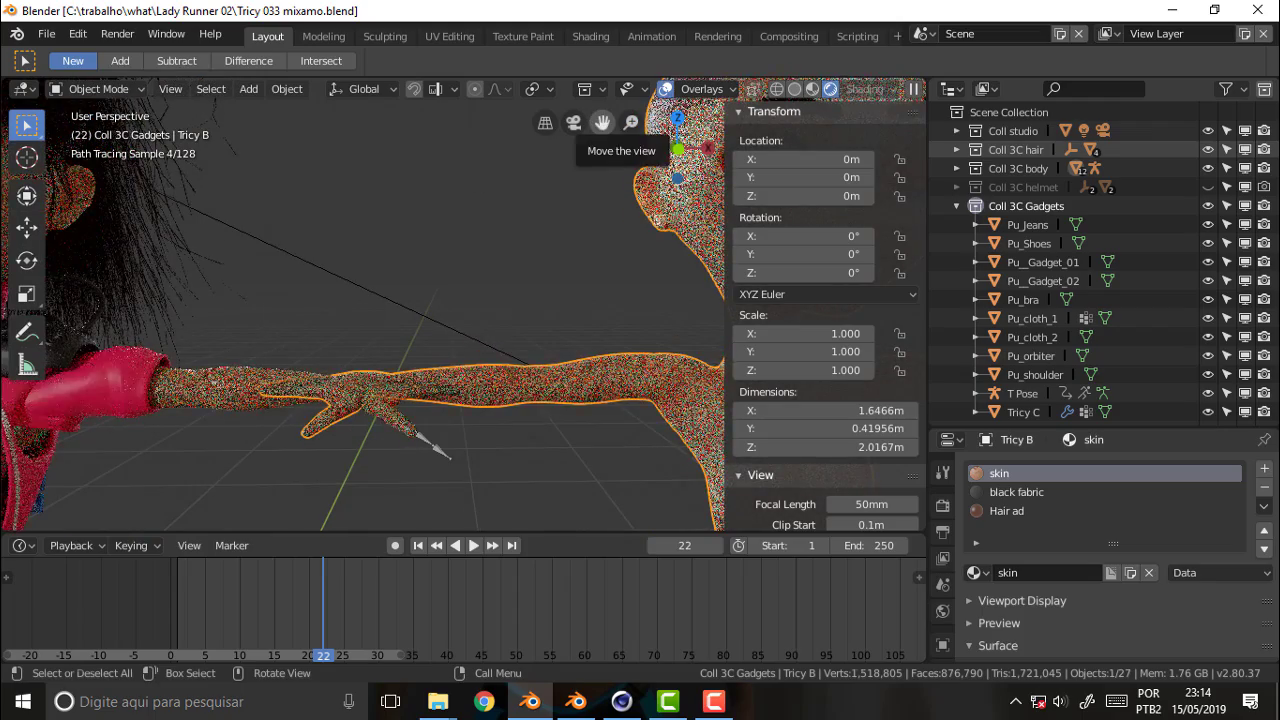
pyautogui.moveTo(602, 121); pyautogui.dragTo(480, 190)
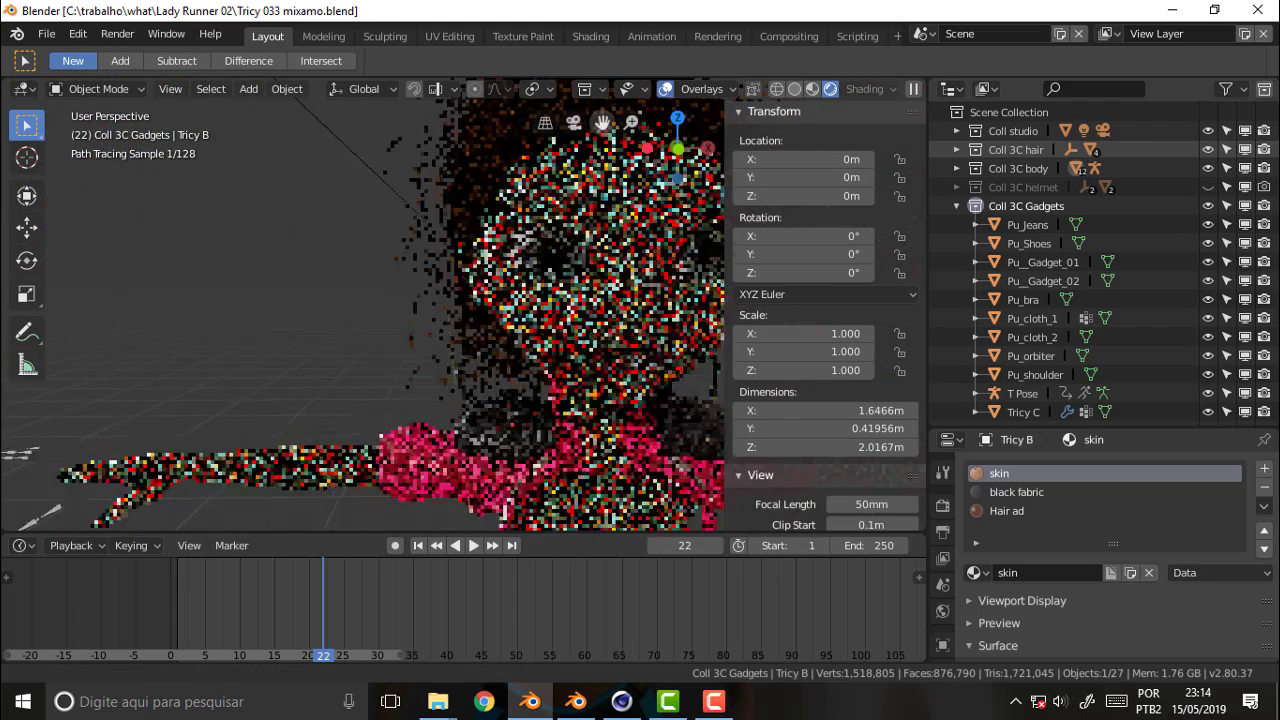
pyautogui.moveTo(480, 190); pyautogui.dragTo(598, 242)
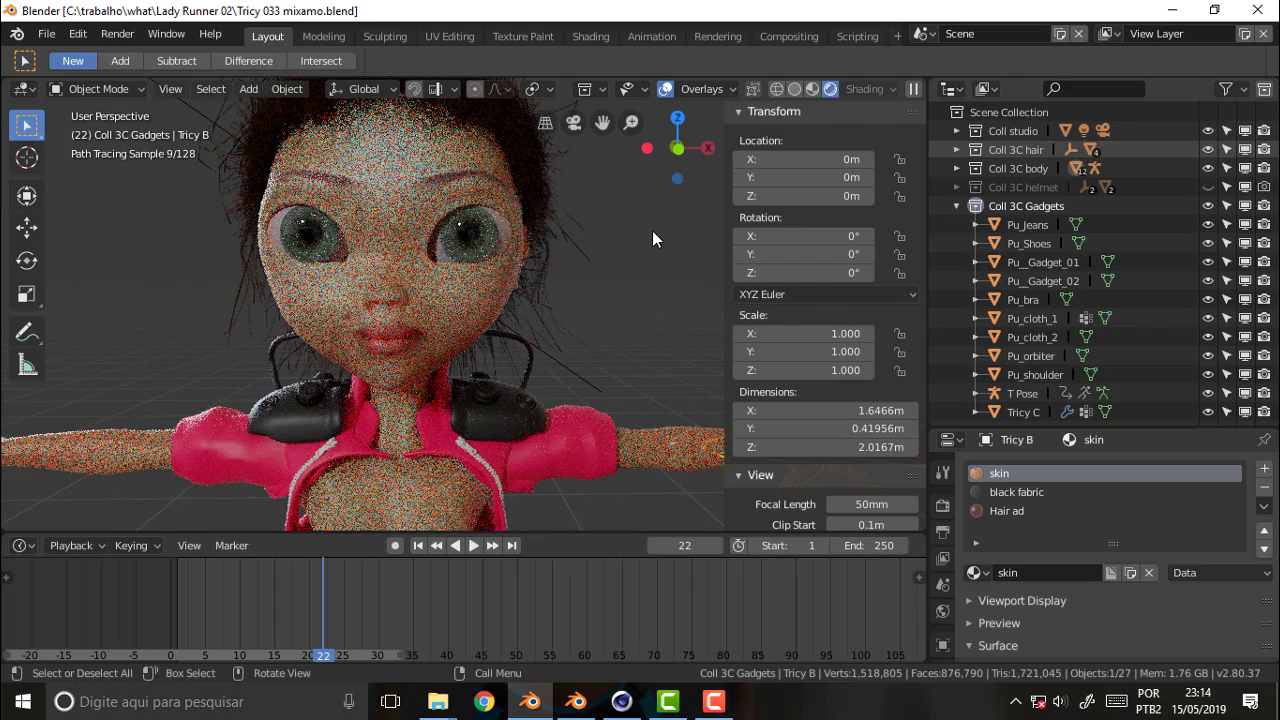
pyautogui.scroll(-1, 649, 236)
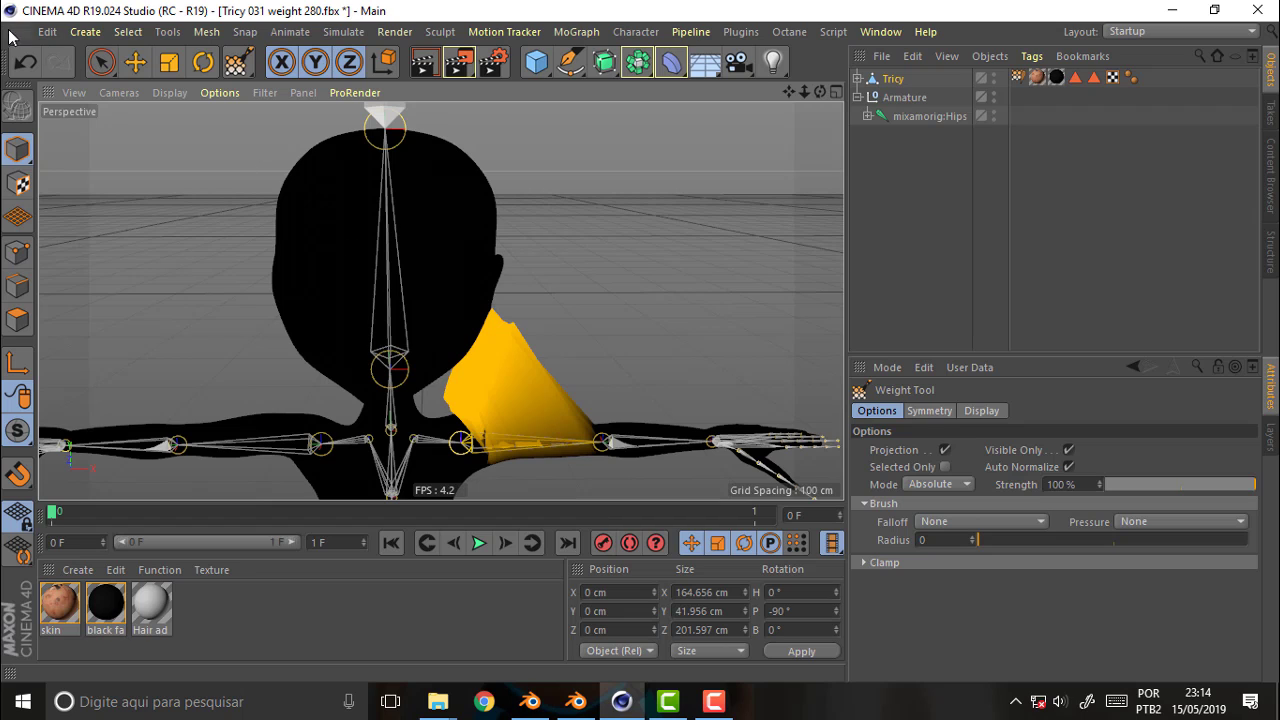
# Reopen Tricy 045 final.c4d from Cinema 4D's recent files.
pyautogui.click(16, 32)
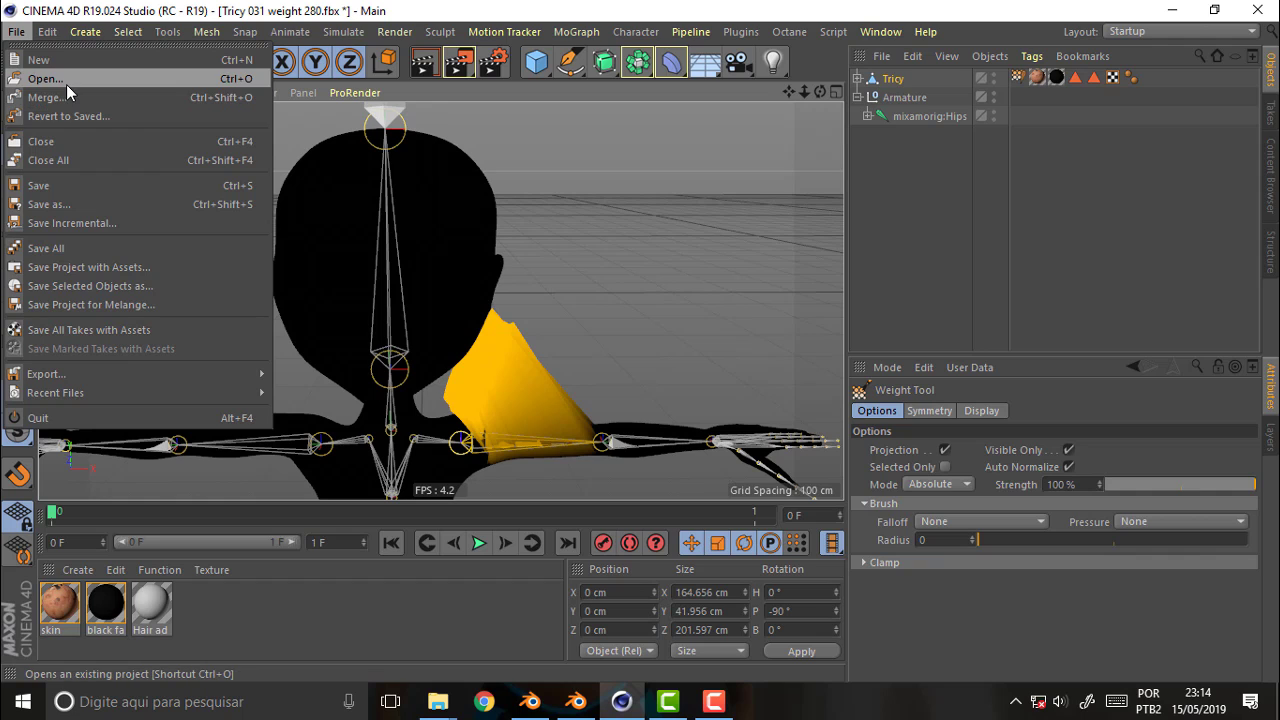
pyautogui.moveTo(56, 392)
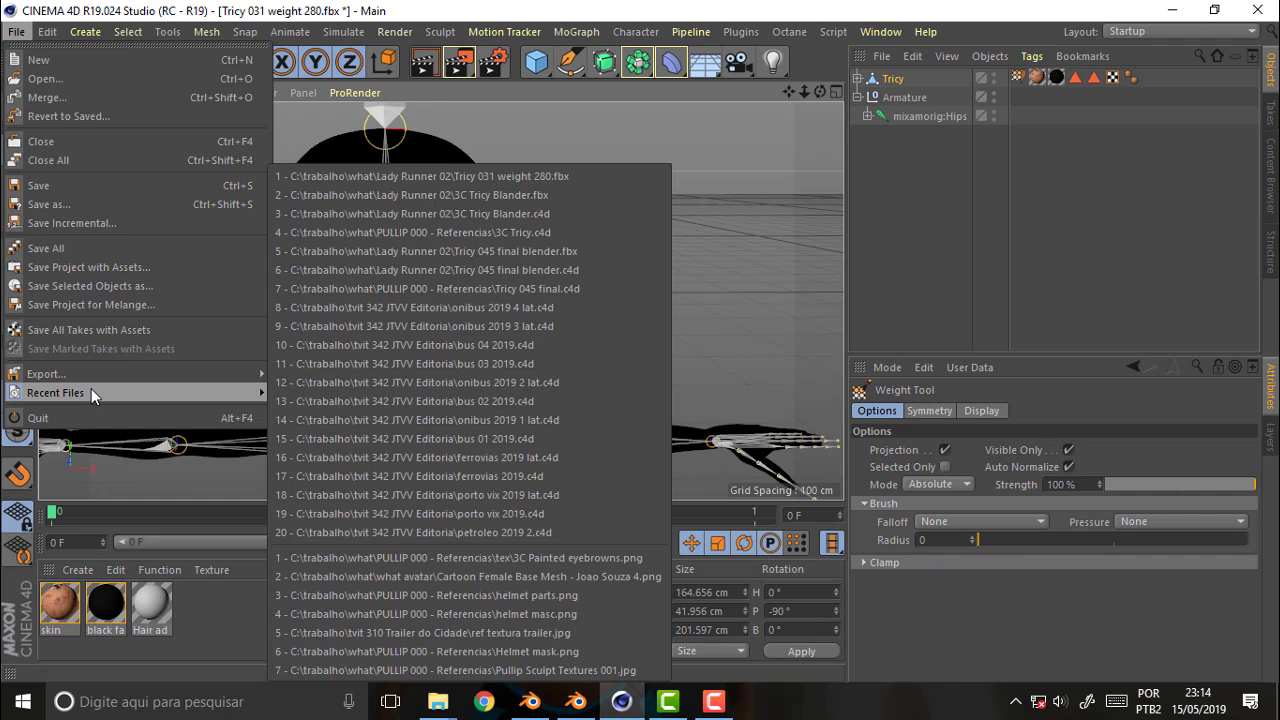
pyautogui.click(442, 288)
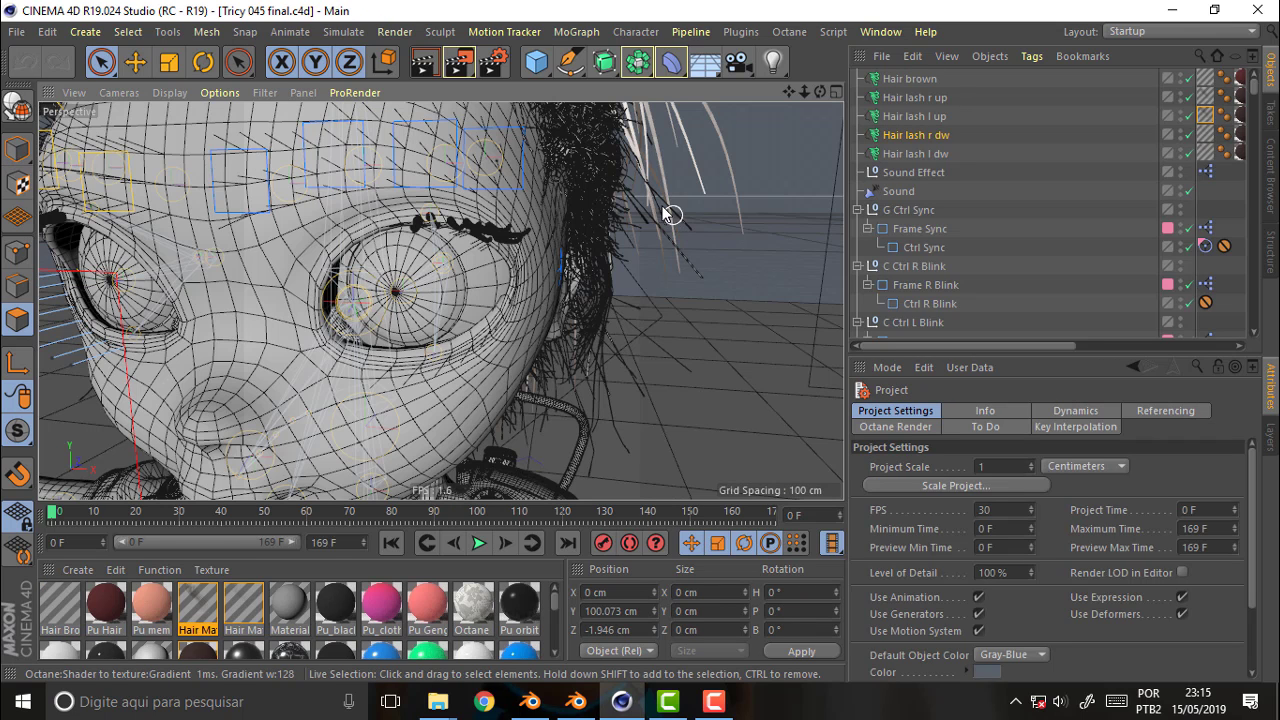
# Scrub the Tricy 045 timeline forward to frame 107.
pyautogui.click(55, 513)
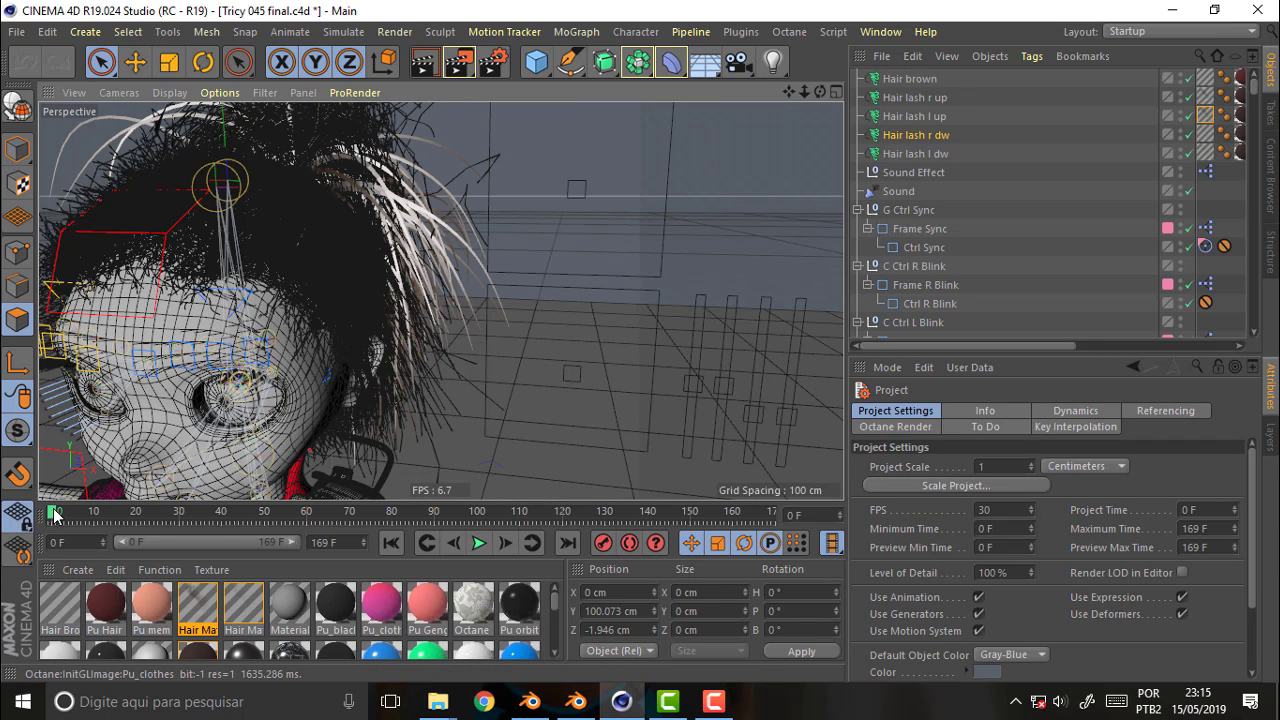
pyautogui.moveTo(55, 513)
pyautogui.mouseDown()
pyautogui.moveTo(292, 500)
pyautogui.moveTo(594, 408)
pyautogui.mouseUp()
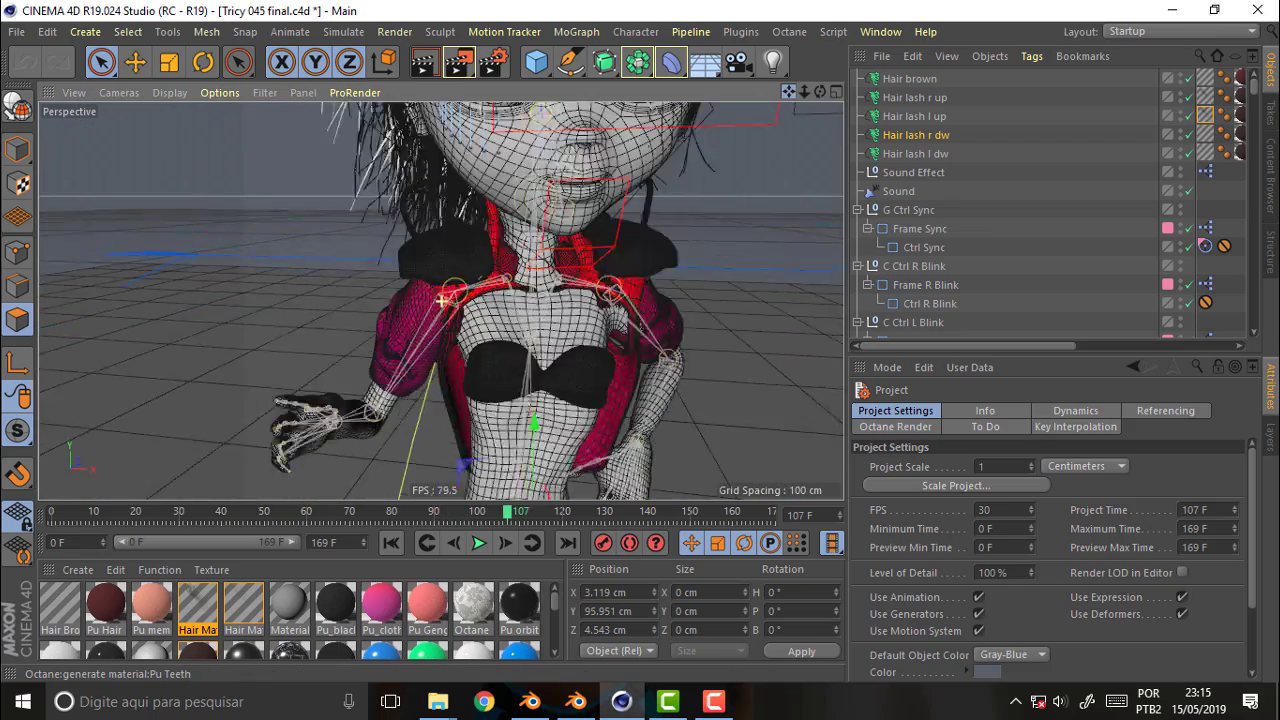
pyautogui.scroll(-5, 674, 143)
pyautogui.scroll(3, 701, 168)
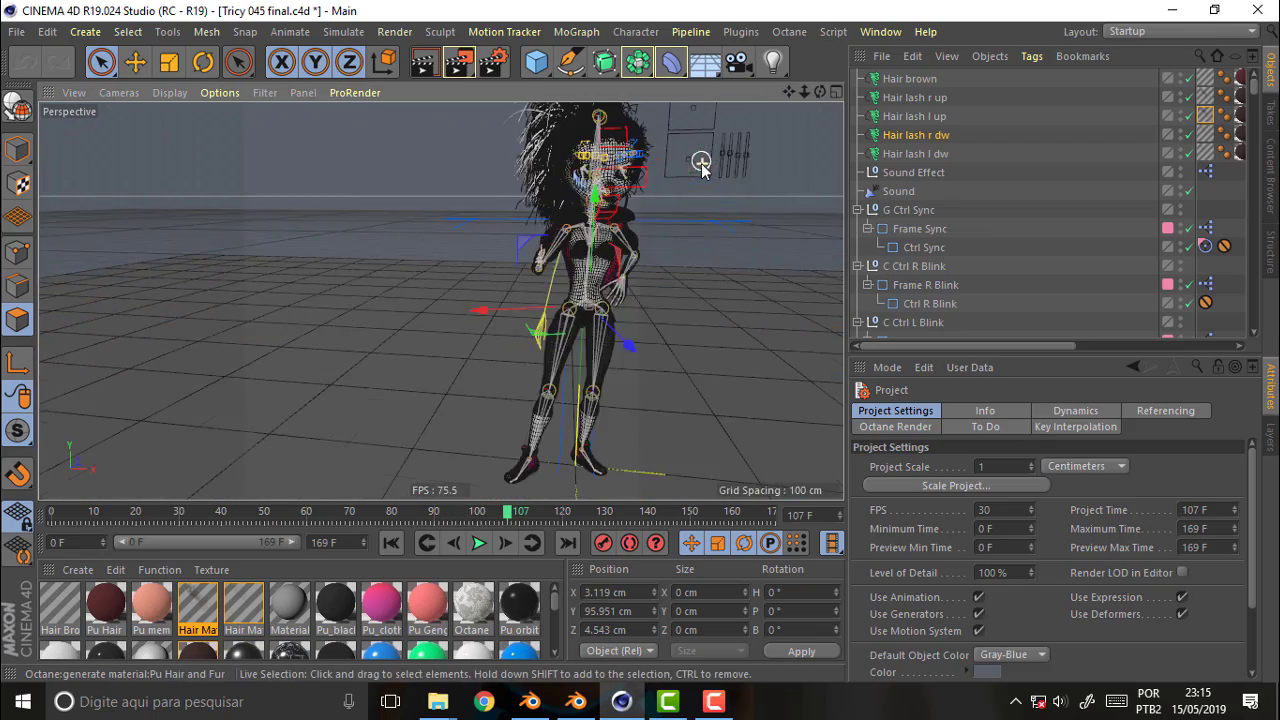
pyautogui.scroll(2, 701, 168)
pyautogui.scroll(3, 694, 163)
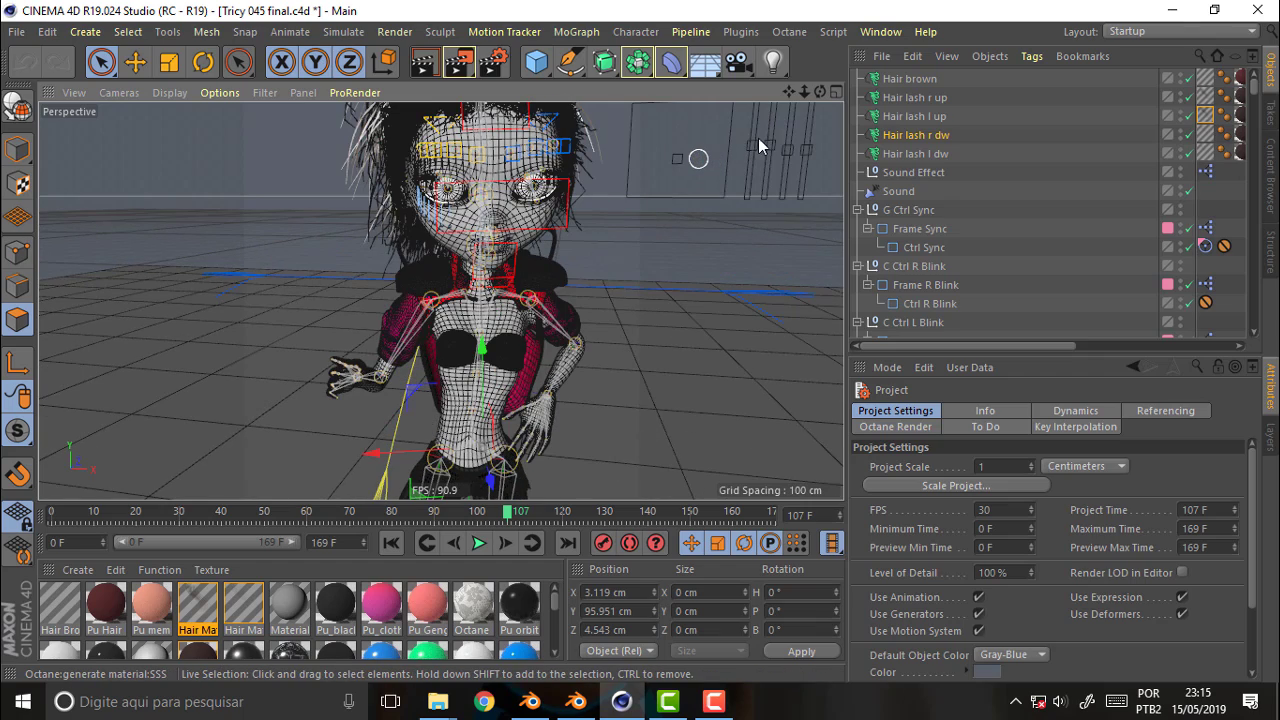
# Zoom and pan the Perspective view over the posed, haired character's upper body.
pyautogui.moveTo(789, 91); pyautogui.dragTo(441, 300)
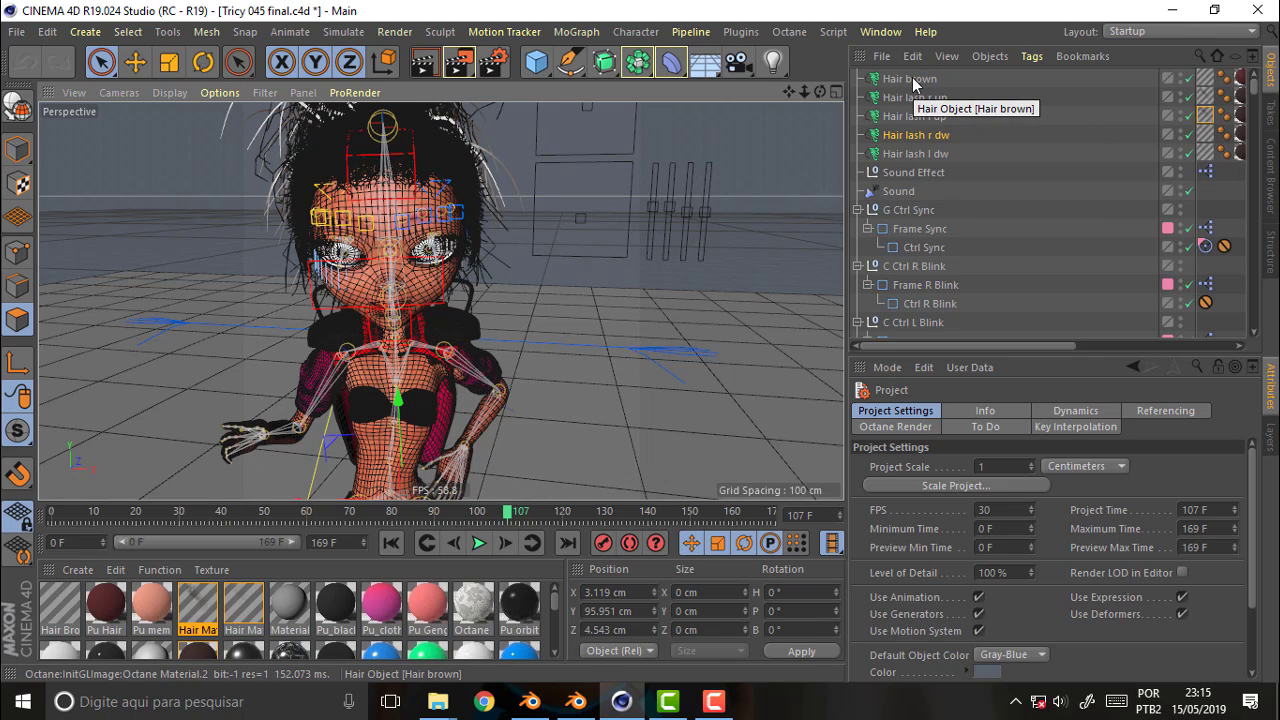
pyautogui.scroll(5, 645, 365)
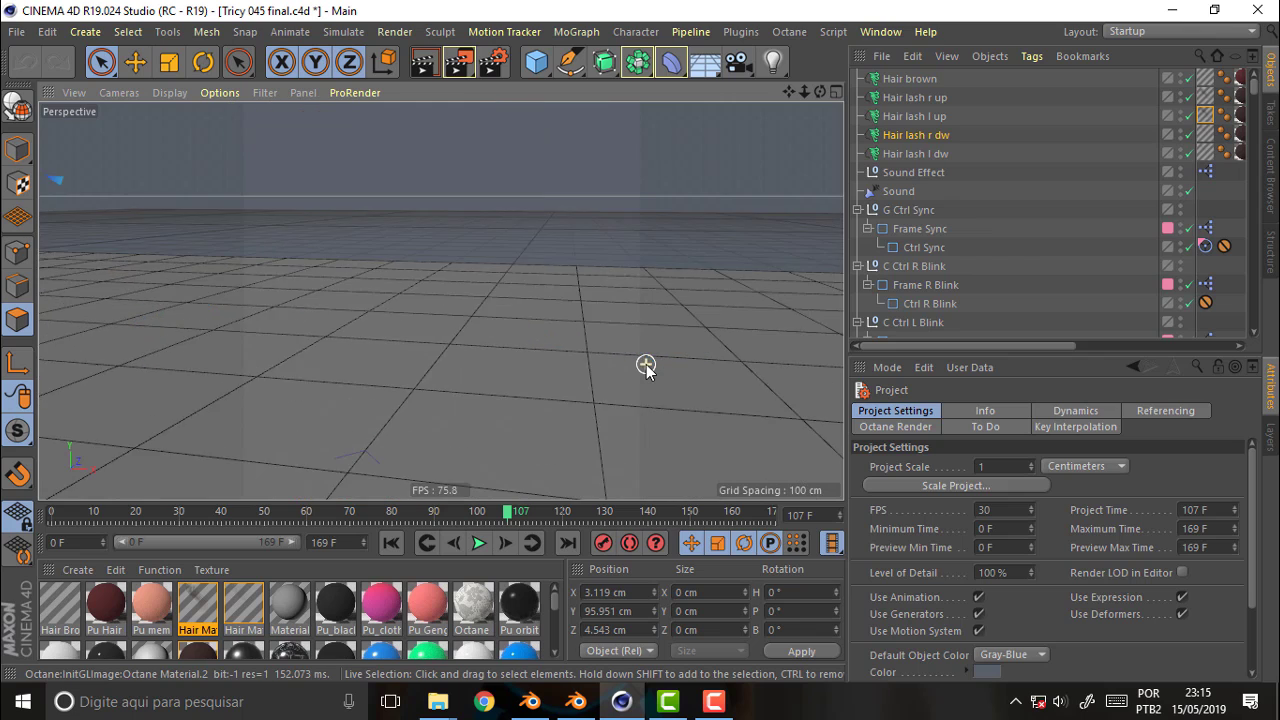
pyautogui.scroll(-3, 645, 365)
pyautogui.scroll(-4, 645, 365)
pyautogui.scroll(4, 645, 365)
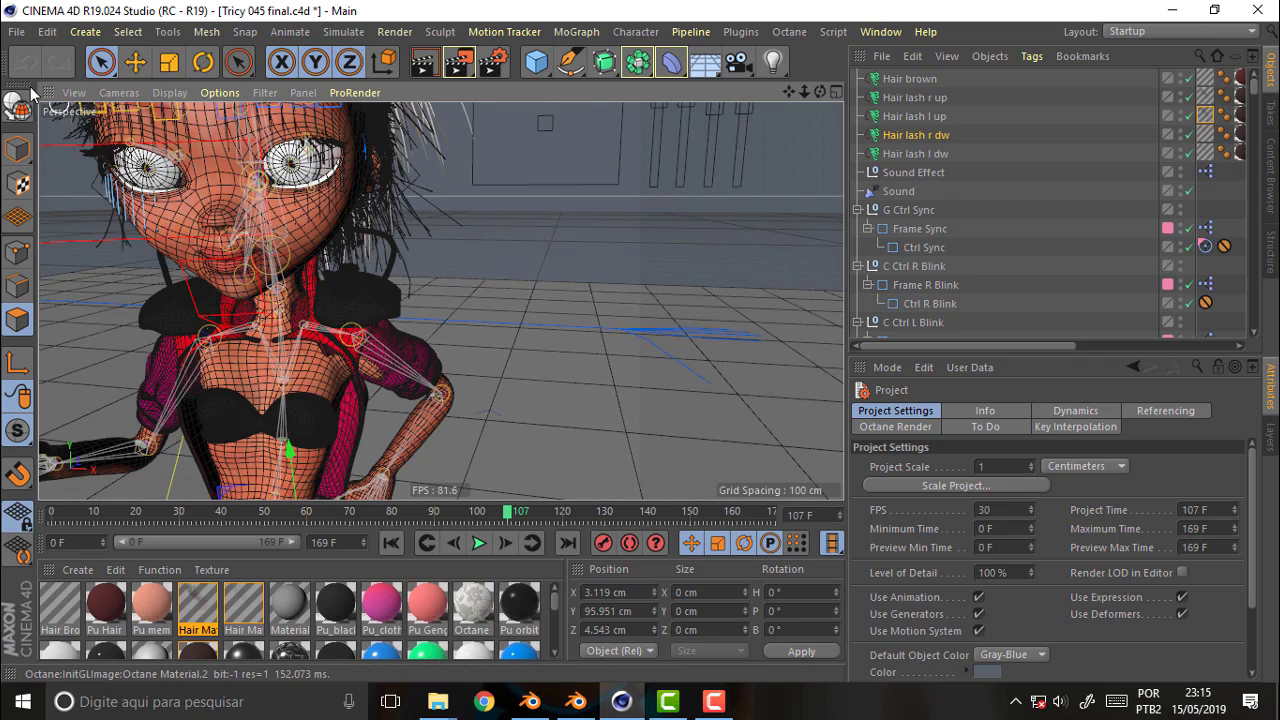
pyautogui.click(17, 31)
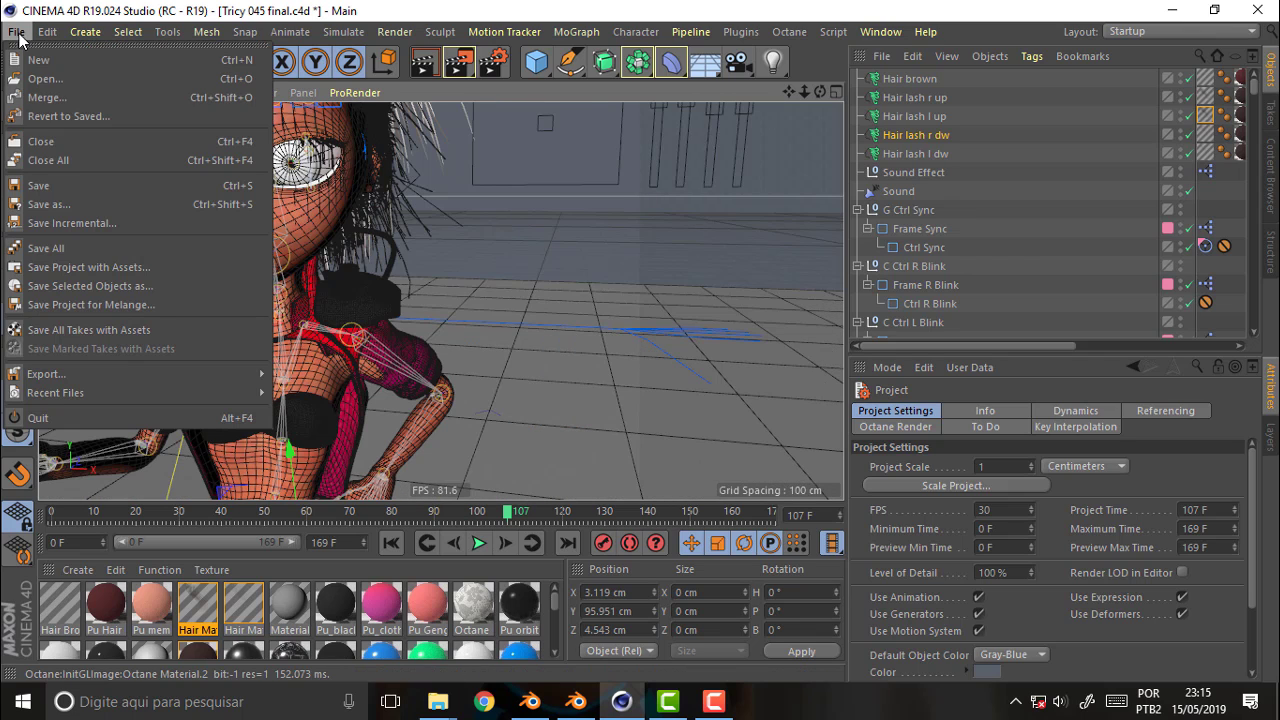
# Close all open Cinema 4D projects, discarding unsaved changes to both.
pyautogui.click(67, 158)
pyautogui.click(657, 426)
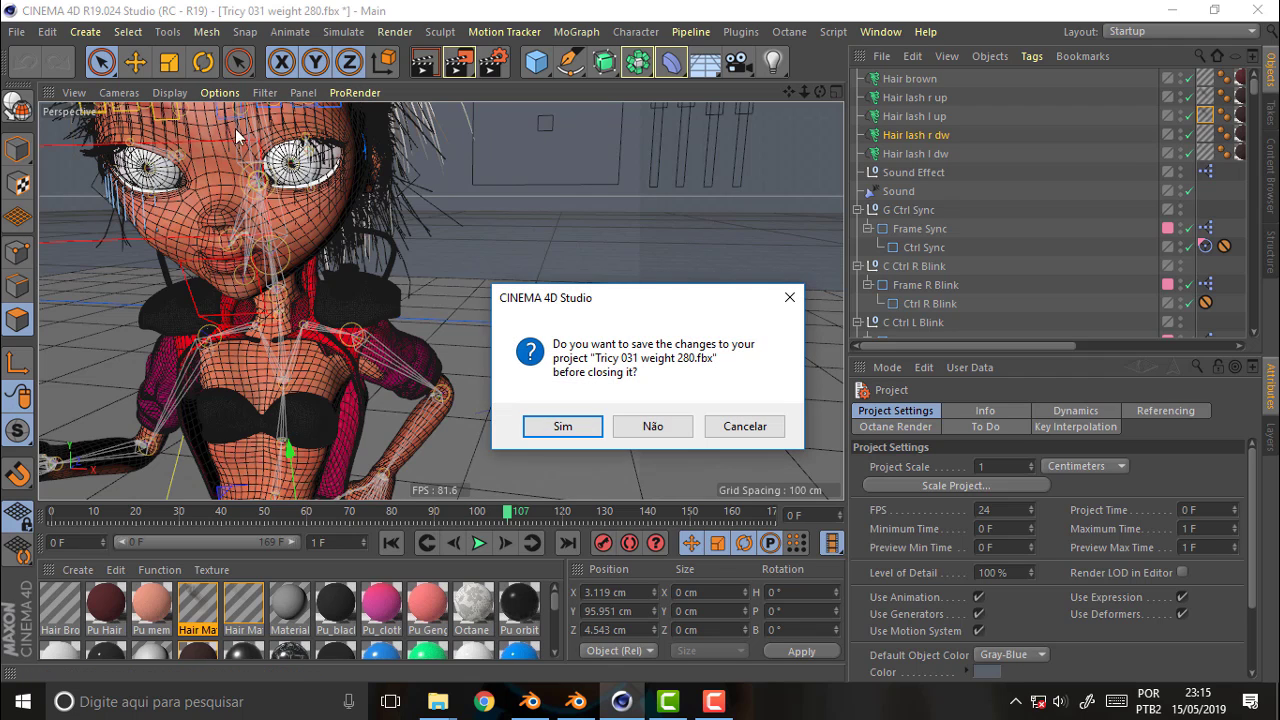
pyautogui.click(652, 426)
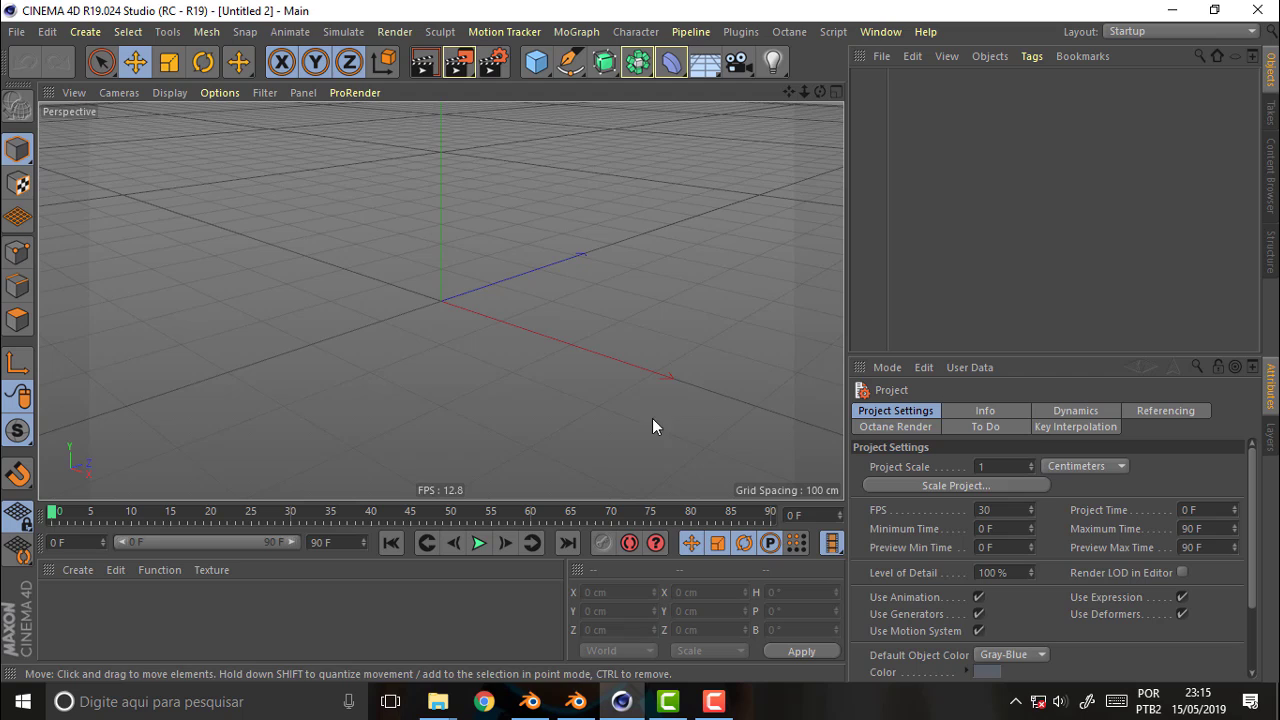
# Open 3C Tricy Blander.c4d, inspect the skinned character, then return to Blender.
pyautogui.click(16, 31)
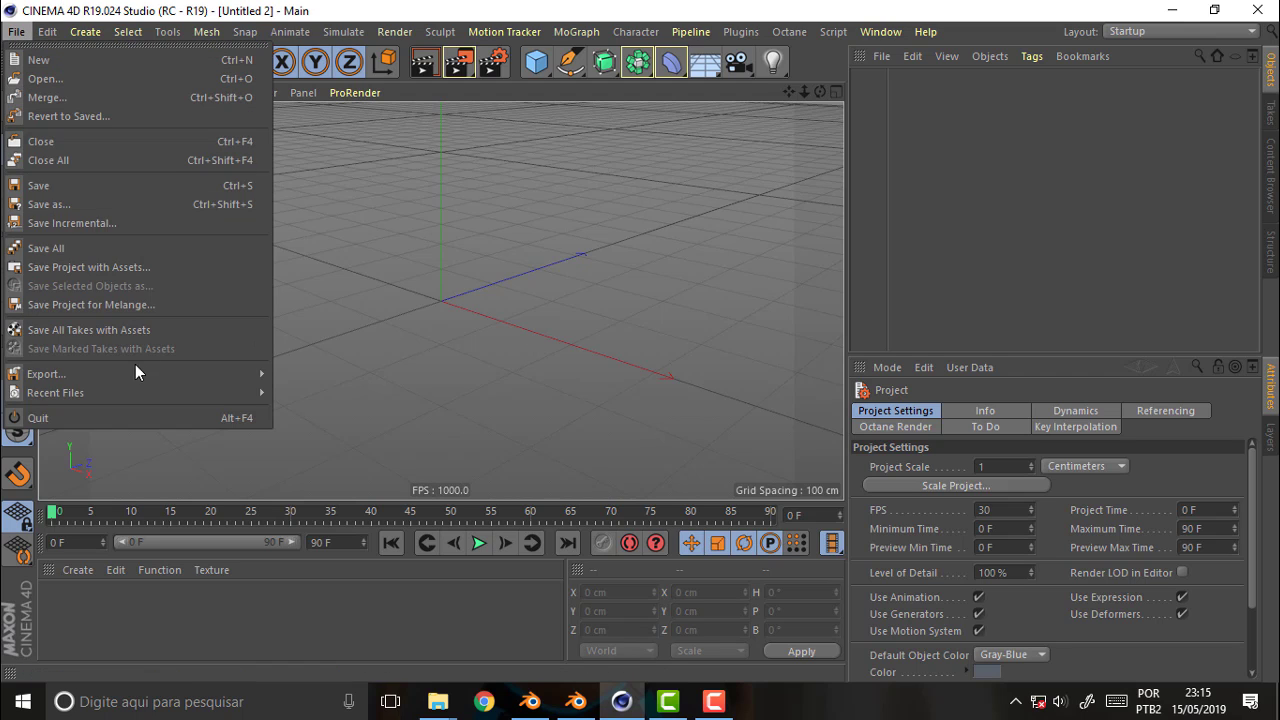
pyautogui.moveTo(56, 392)
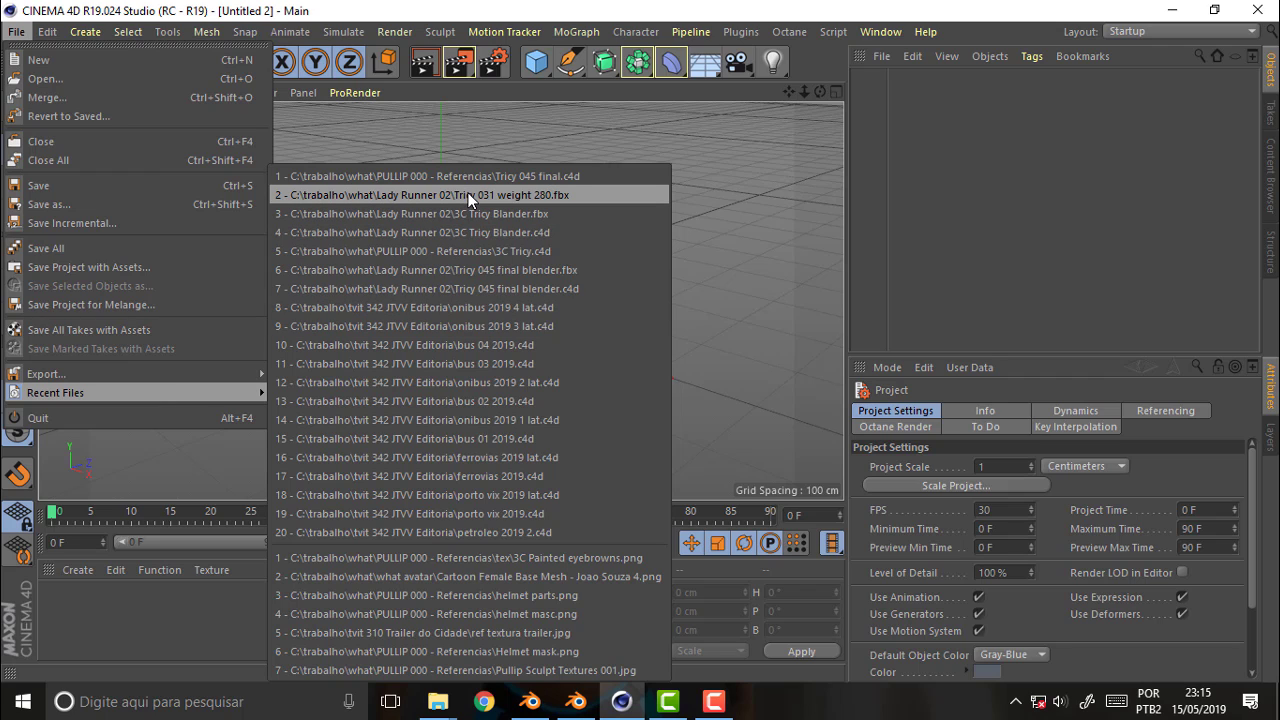
pyautogui.click(414, 231)
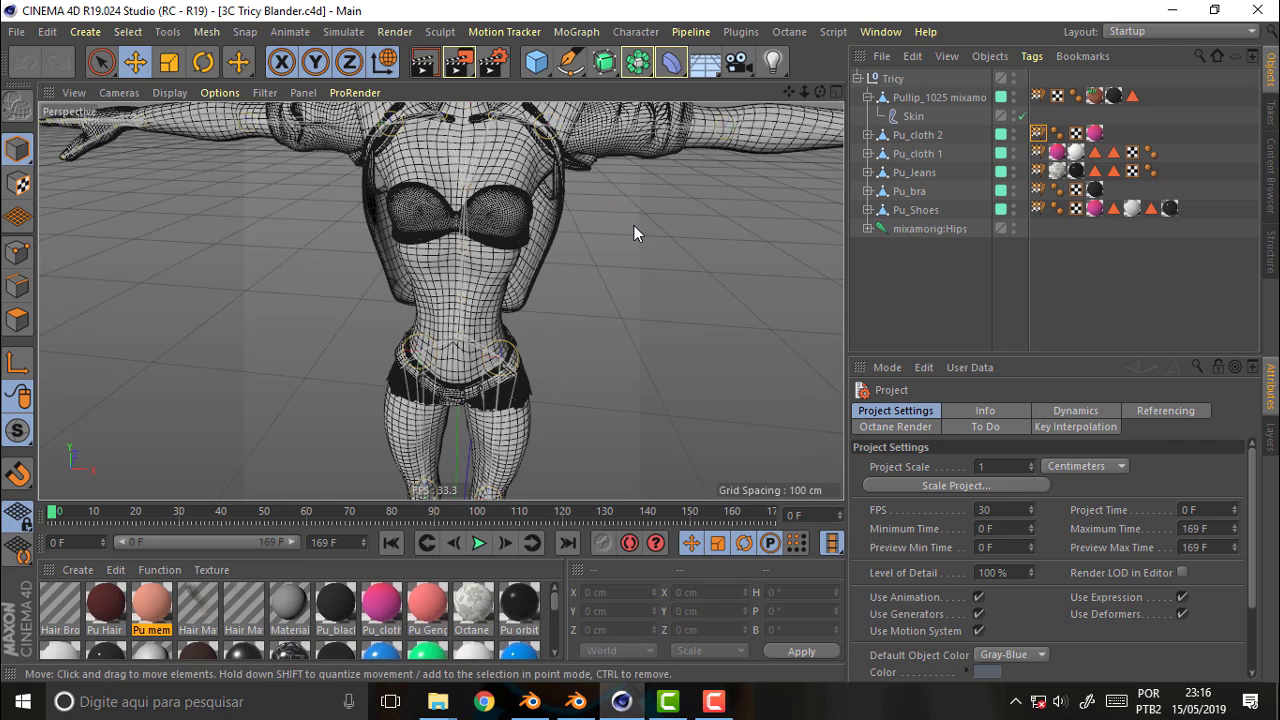
pyautogui.scroll(-5, 630, 225)
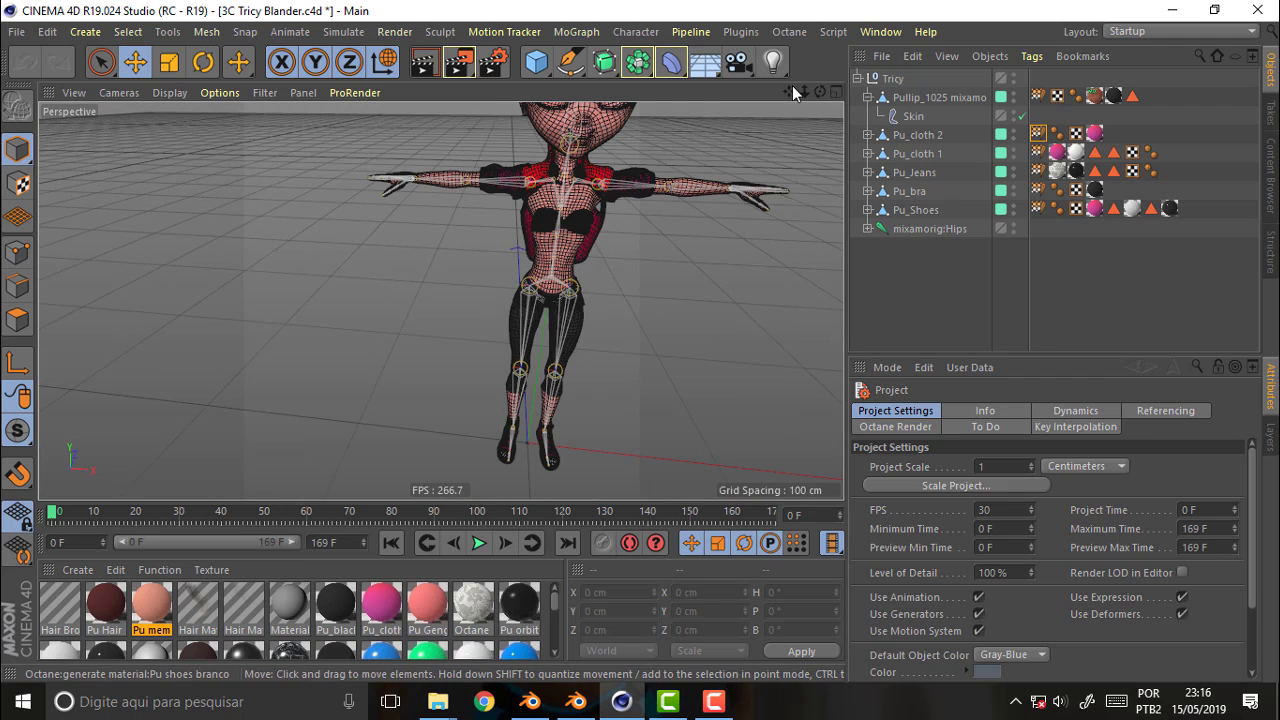
pyautogui.scroll(3, 443, 300)
pyautogui.scroll(3, 443, 300)
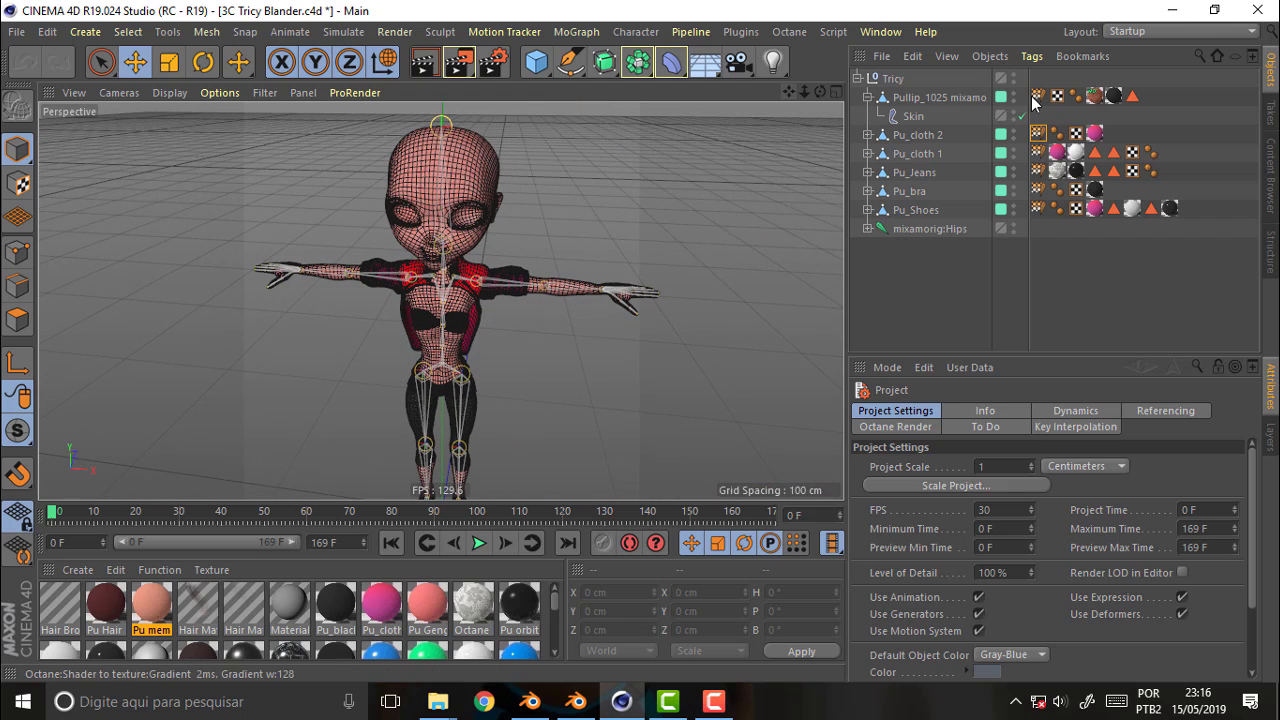
pyautogui.middleClick(698, 184)
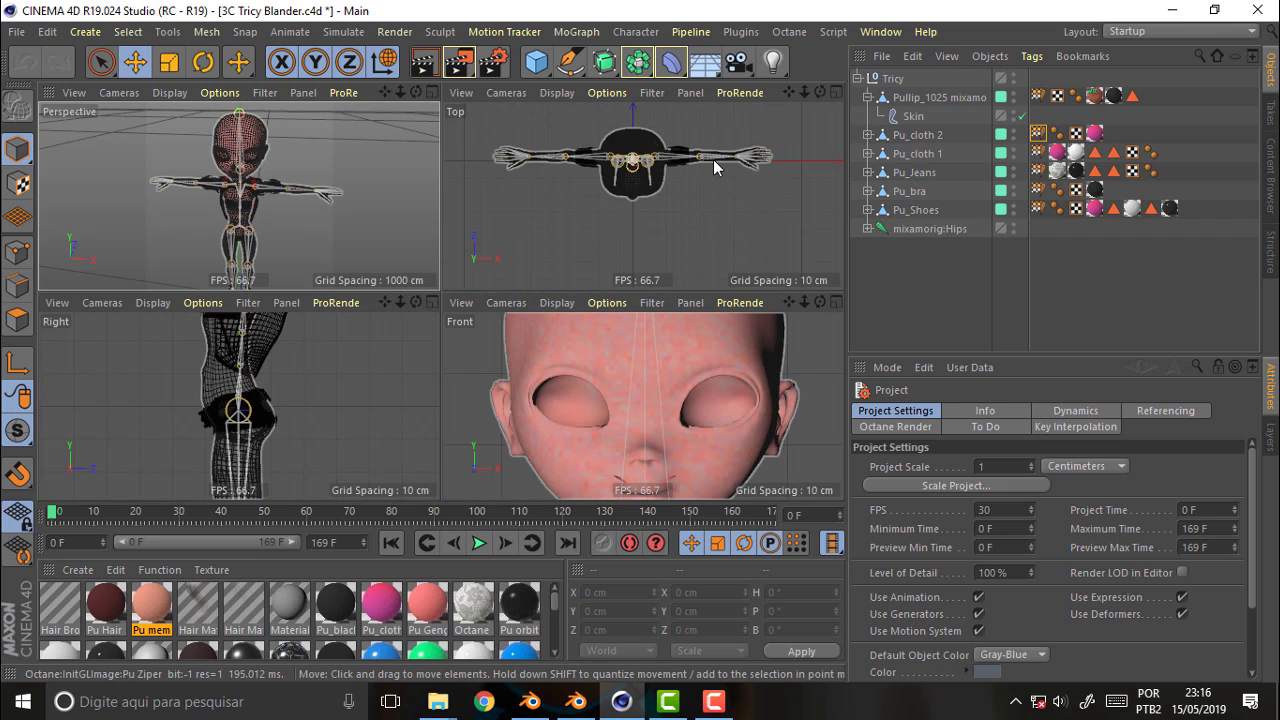
pyautogui.click(430, 91)
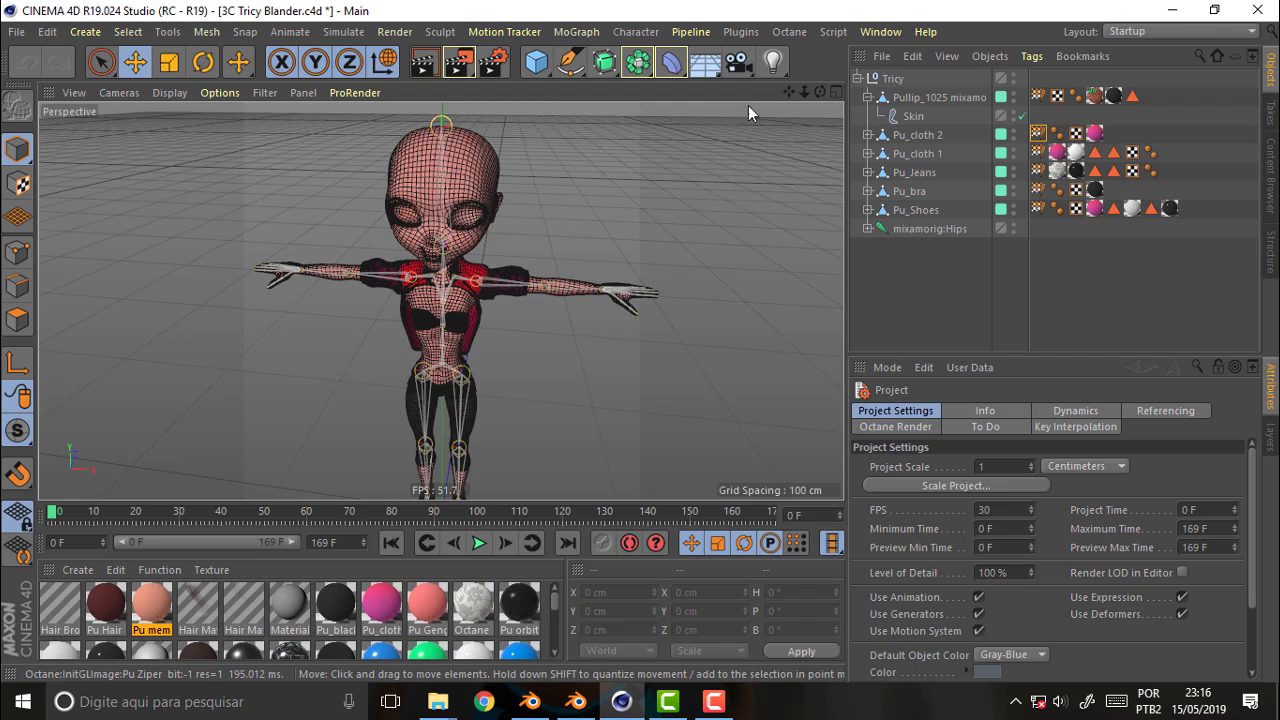
pyautogui.moveTo(804, 91)
pyautogui.mouseDown()
pyautogui.moveTo(820, 93)
pyautogui.moveTo(791, 99)
pyautogui.mouseUp()
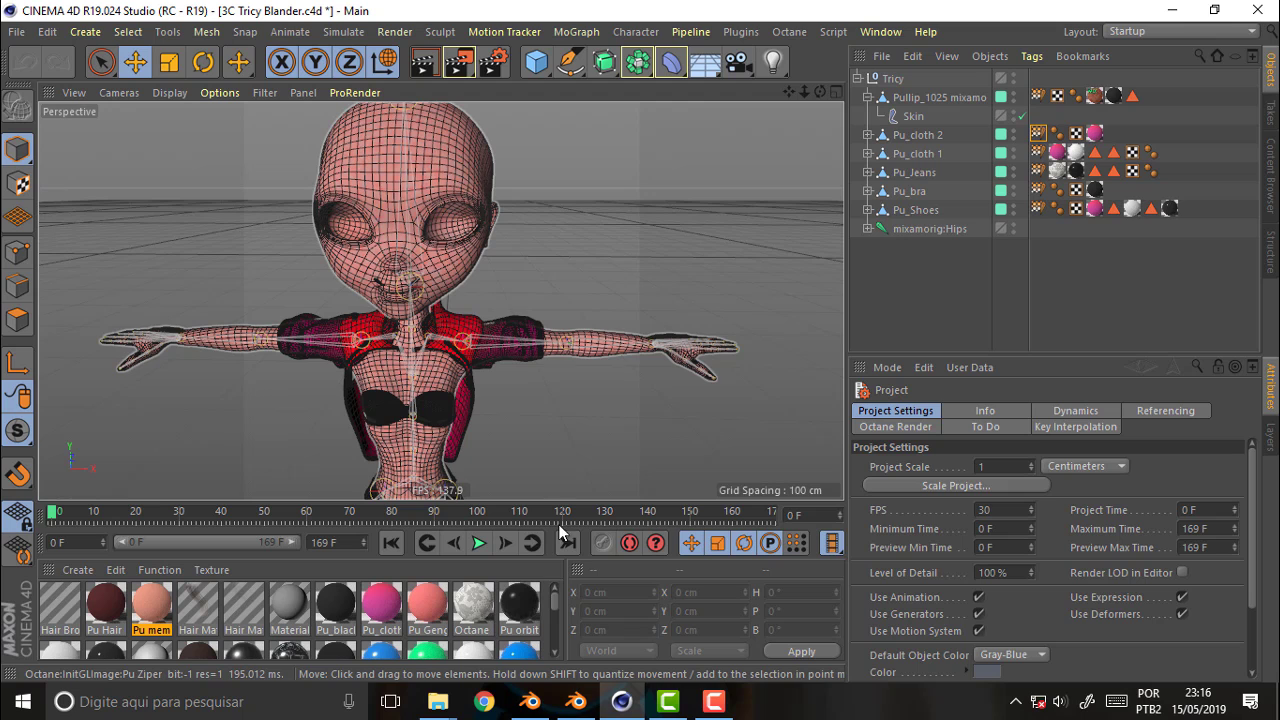
pyautogui.click(579, 704)
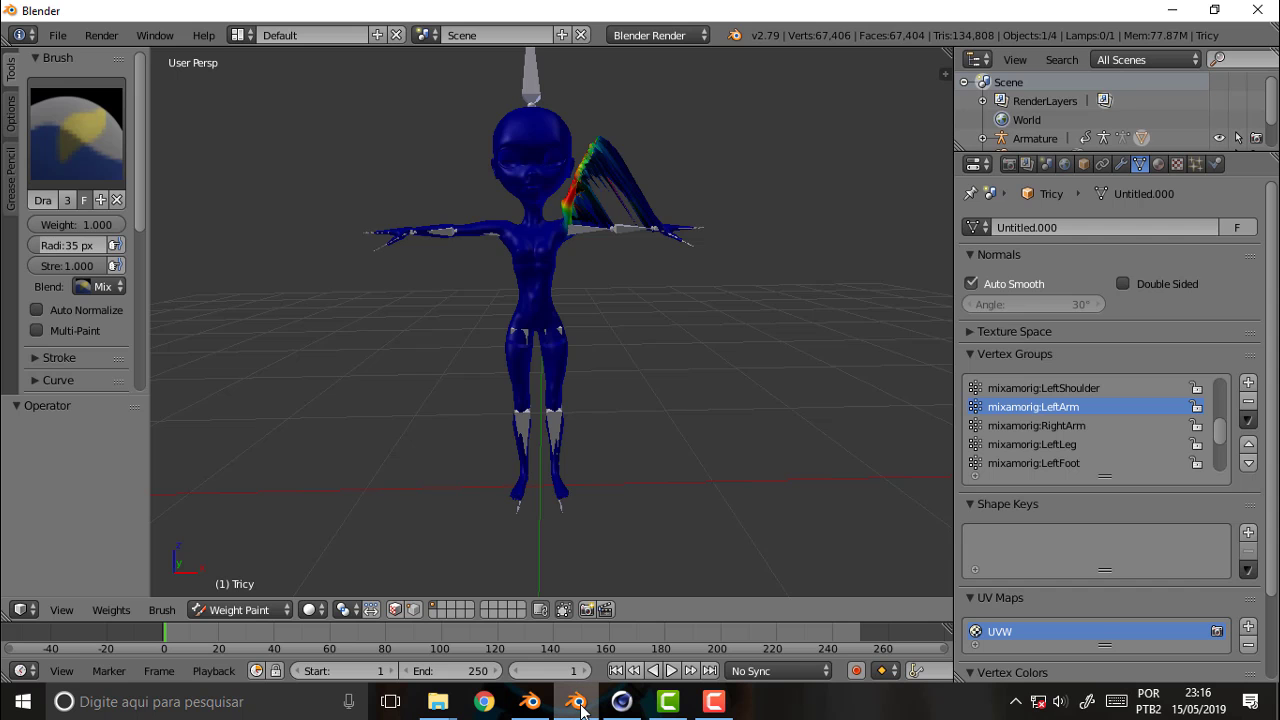
# Quit Blender 2.79 without saving and bring the Blender 2.80 scene forward.
pyautogui.click(1257, 10)
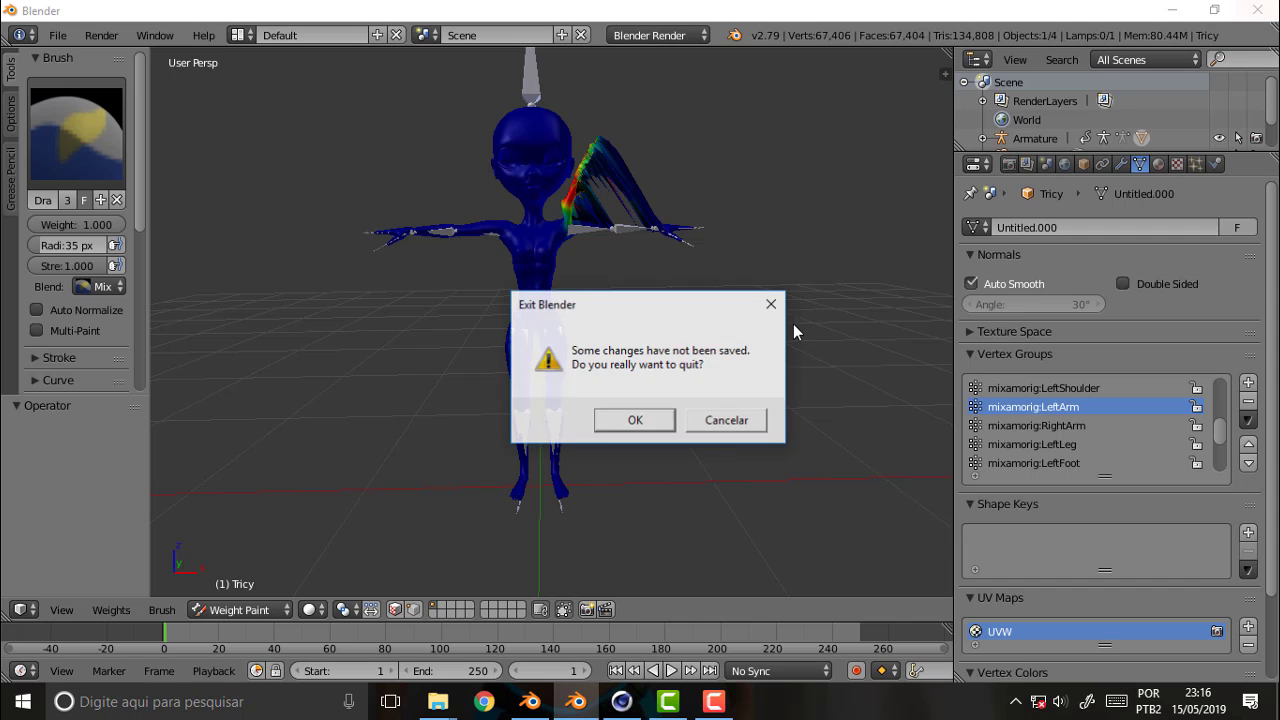
pyautogui.click(651, 422)
pyautogui.click(530, 701)
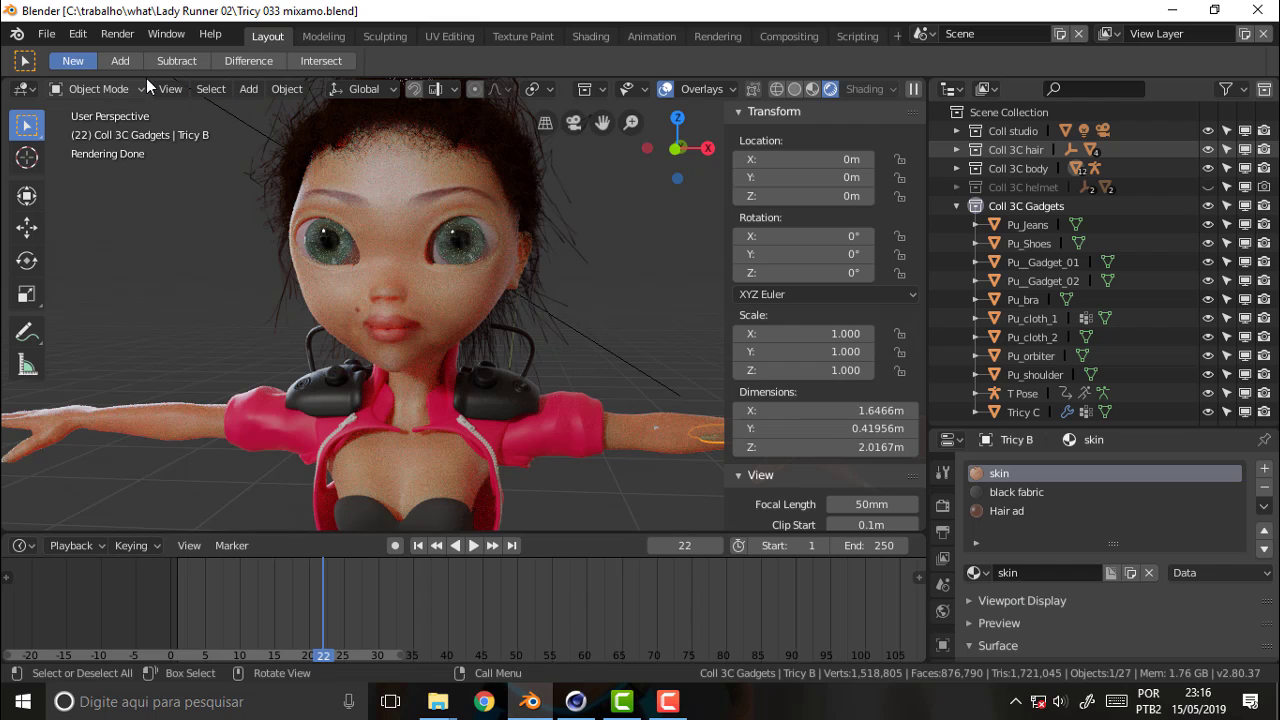
pyautogui.click(47, 37)
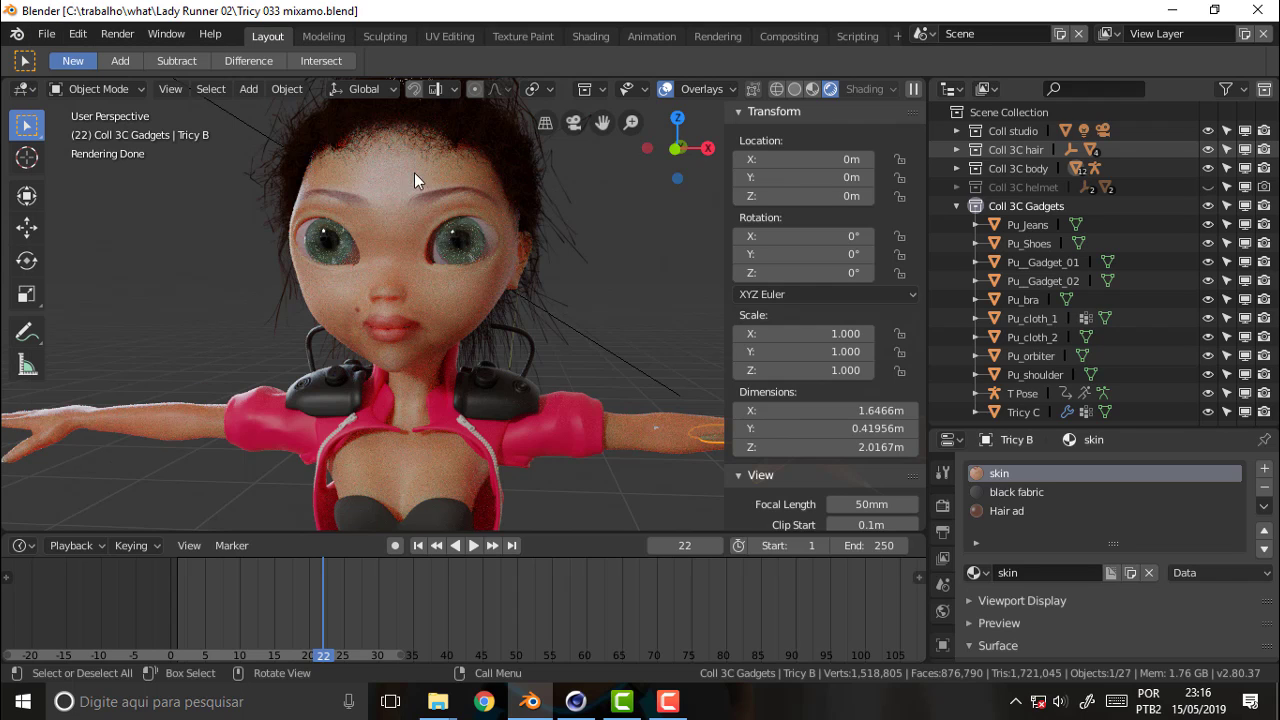
# Delete the Tricy C body mesh and the T Pose armature.
pyautogui.click(406, 175)
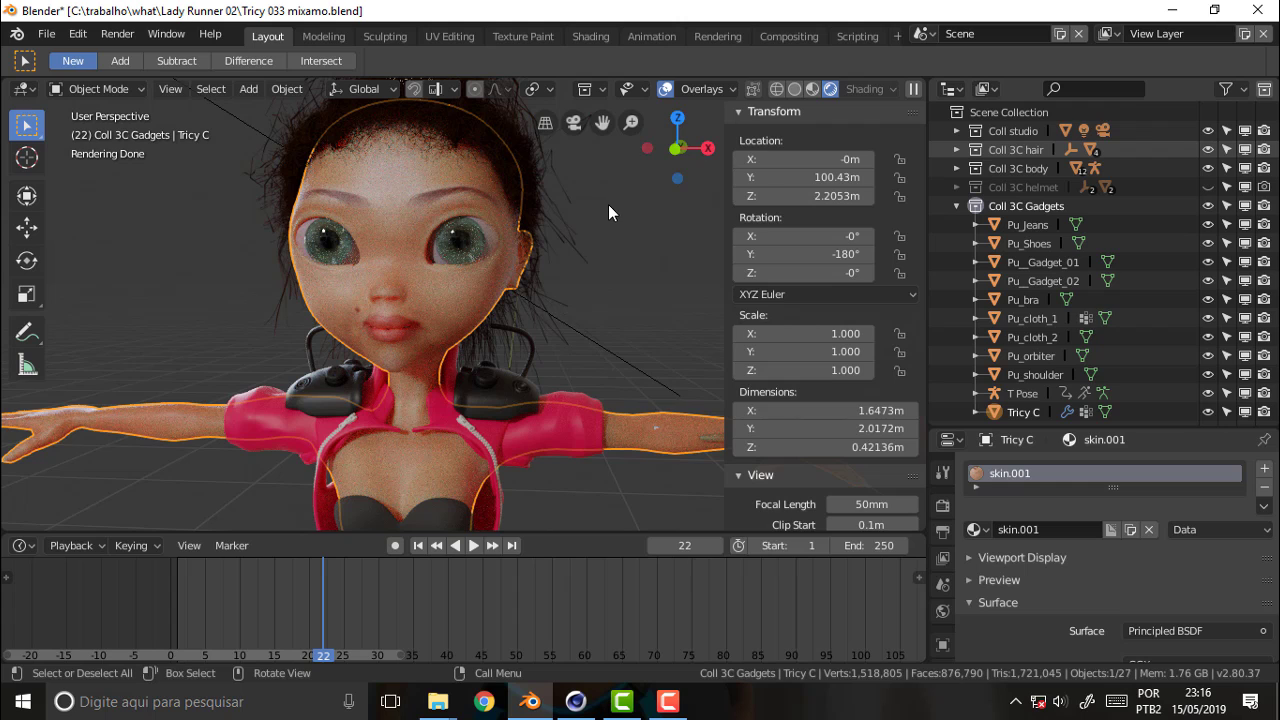
pyautogui.press('Delete')
pyautogui.click(413, 188)
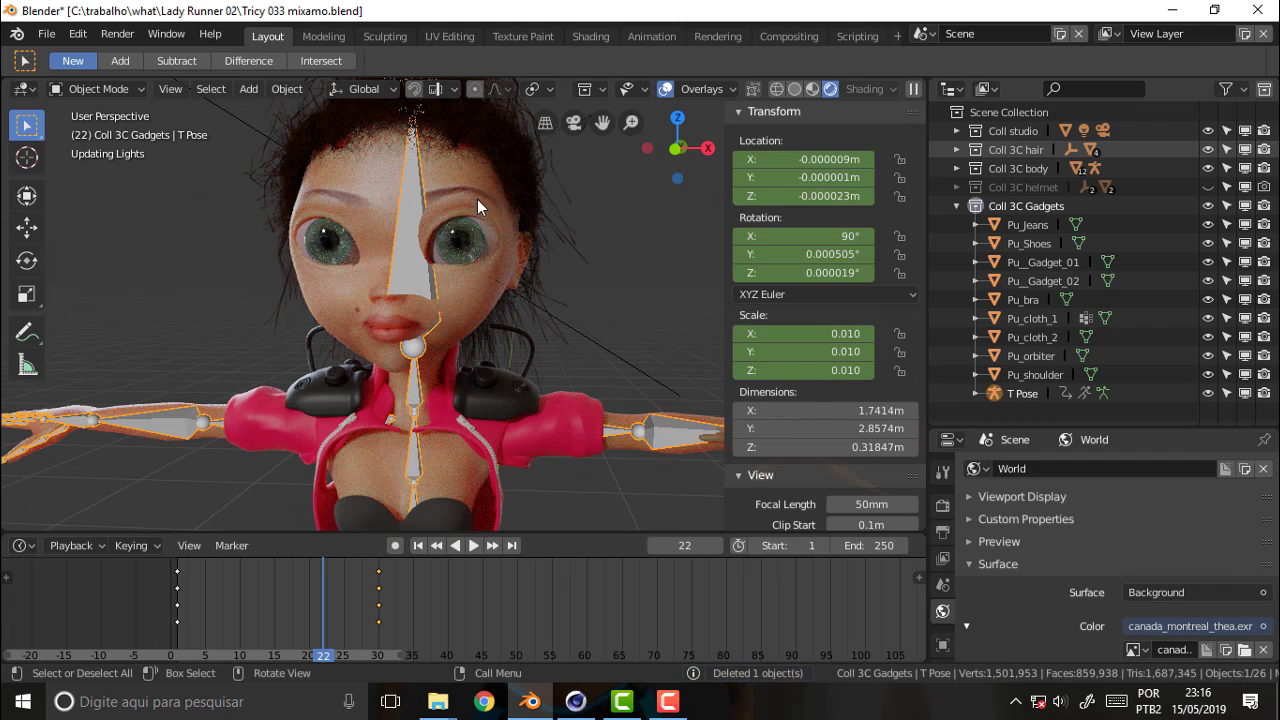
pyautogui.press('Delete')
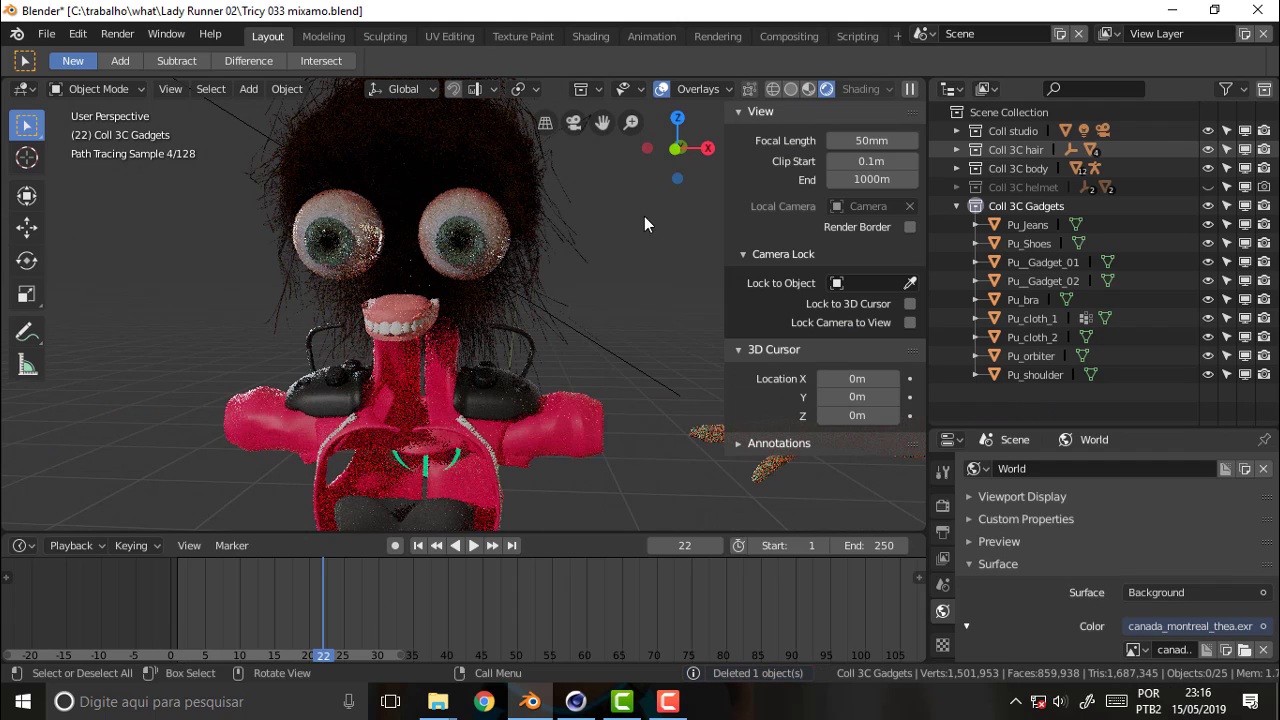
pyautogui.click(46, 34)
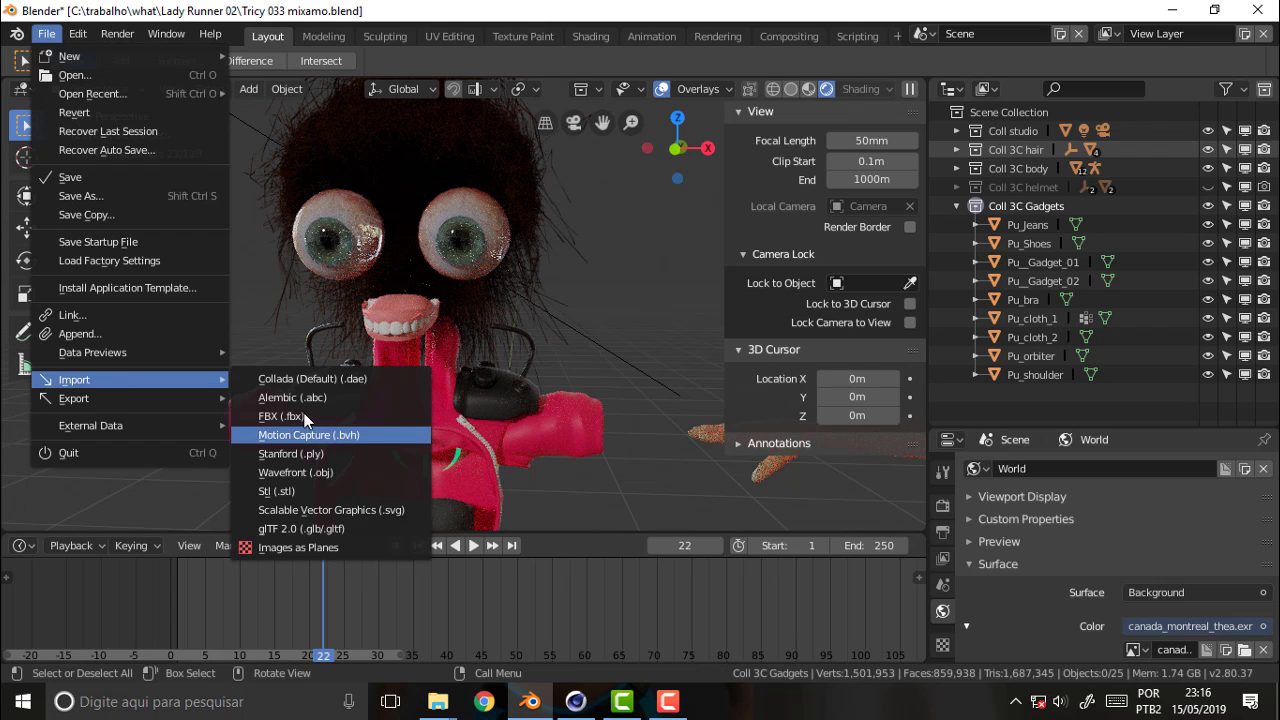
pyautogui.click(299, 416)
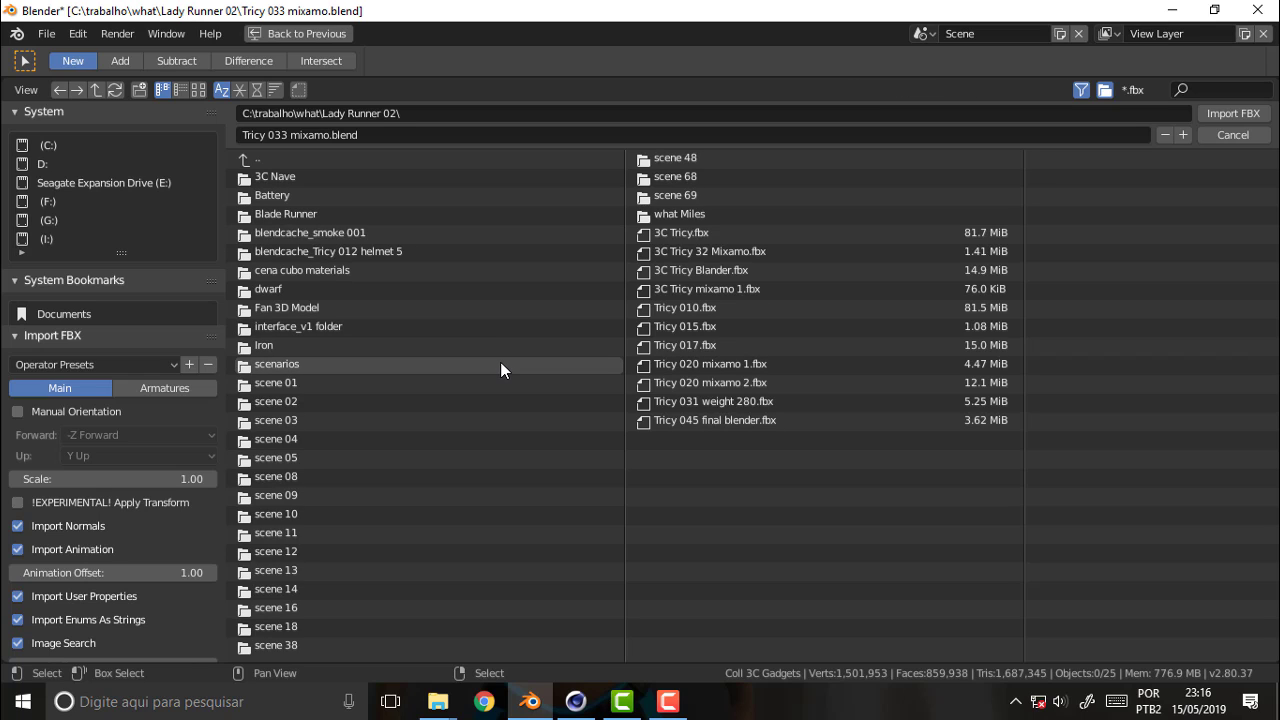
pyautogui.click(720, 401)
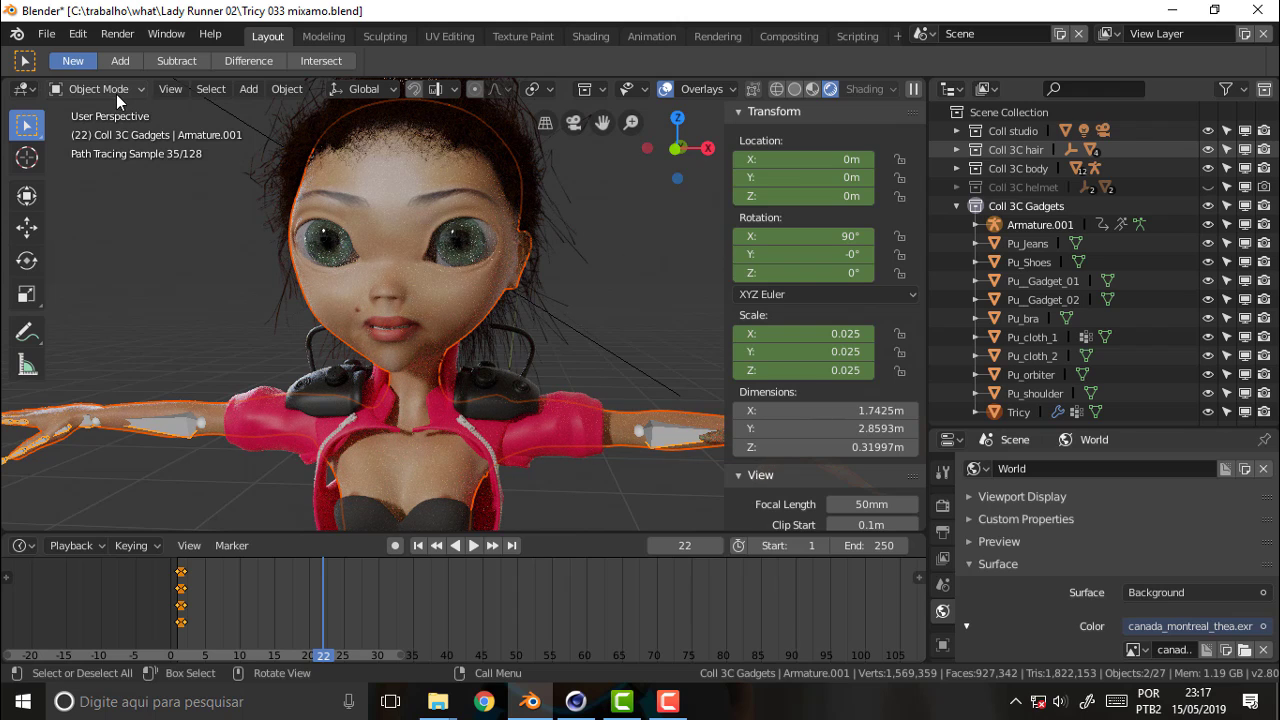
pyautogui.press('Delete')
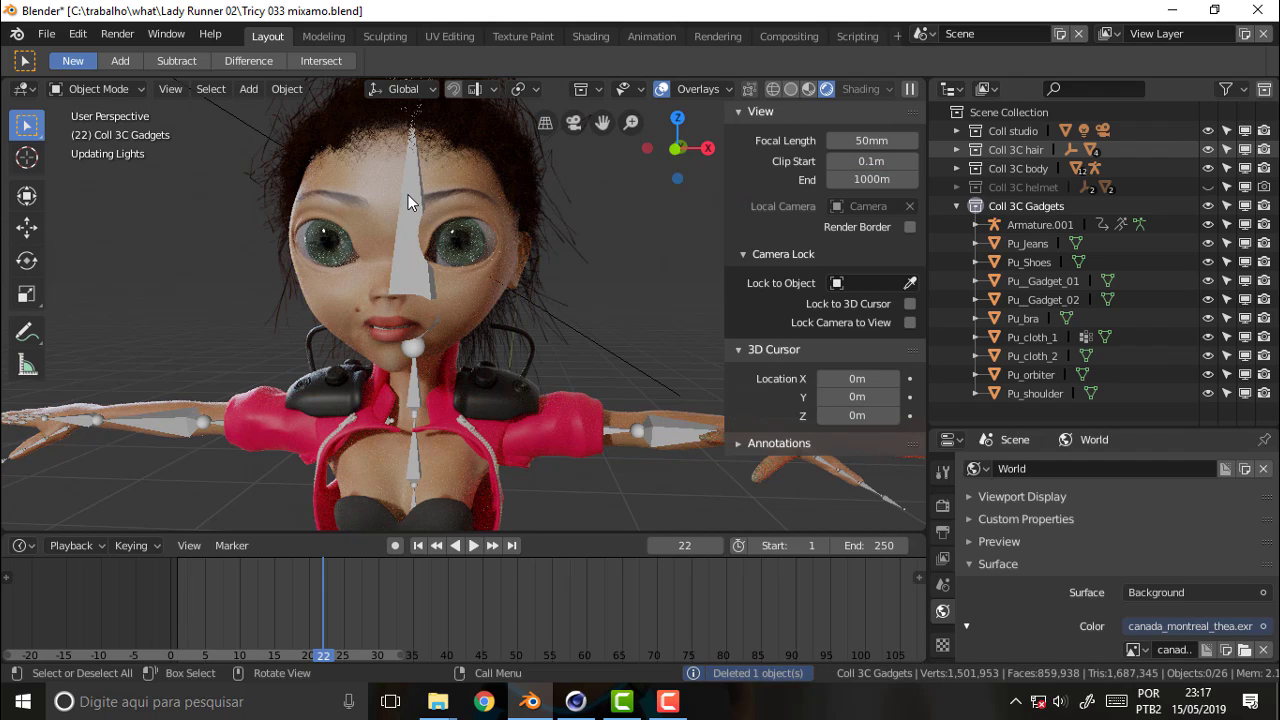
pyautogui.click(409, 198)
pyautogui.press('Delete')
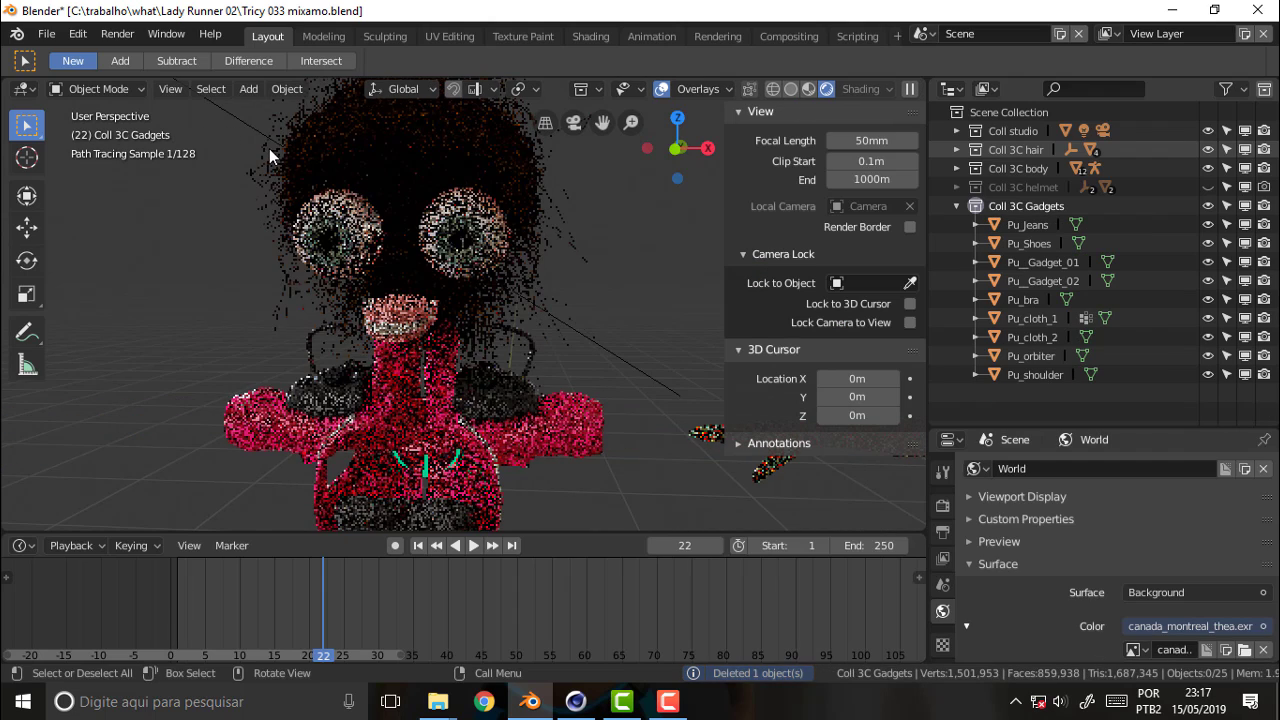
pyautogui.click(46, 33)
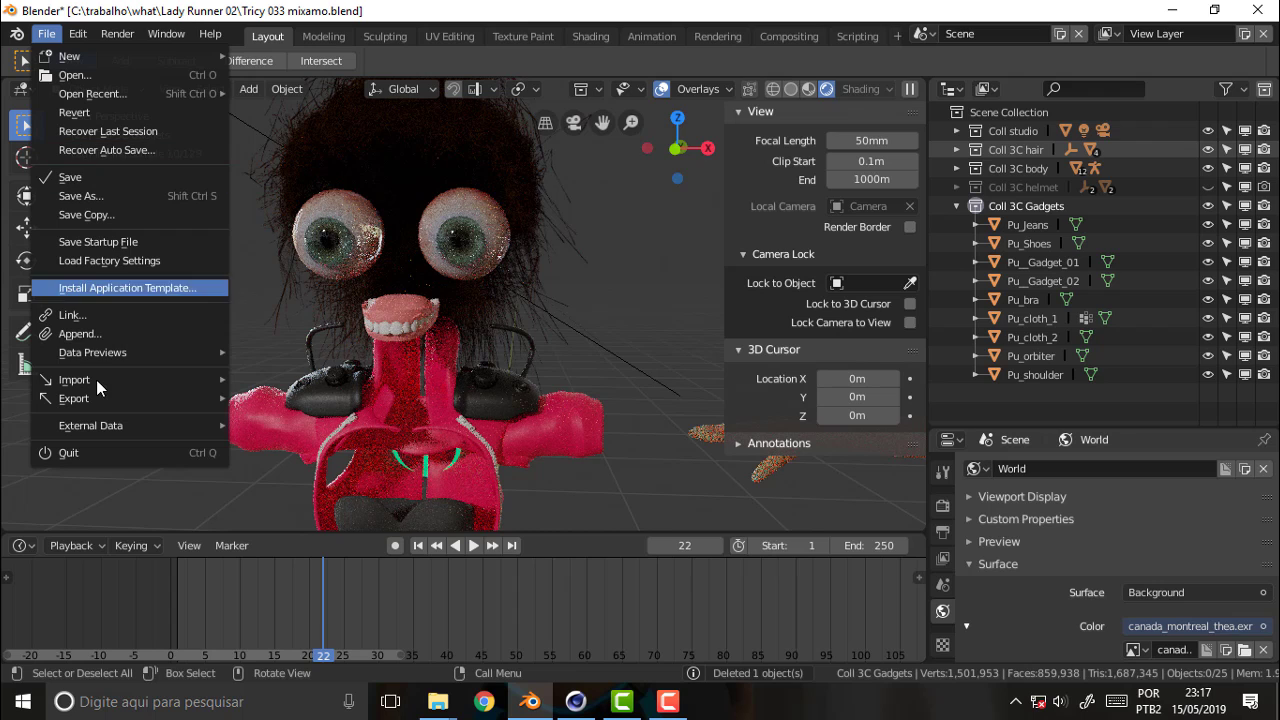
pyautogui.moveTo(74, 380)
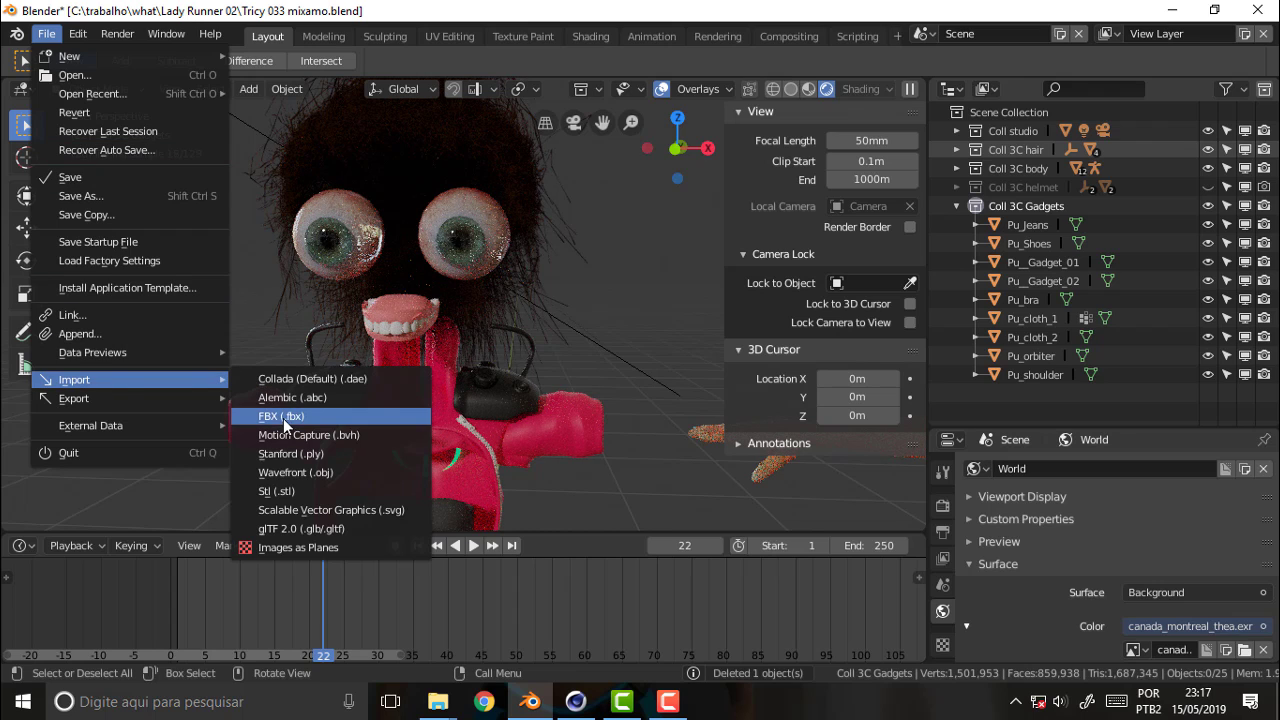
# Import 3C Tricy Blander.fbx through the FBX file browser.
pyautogui.click(281, 418)
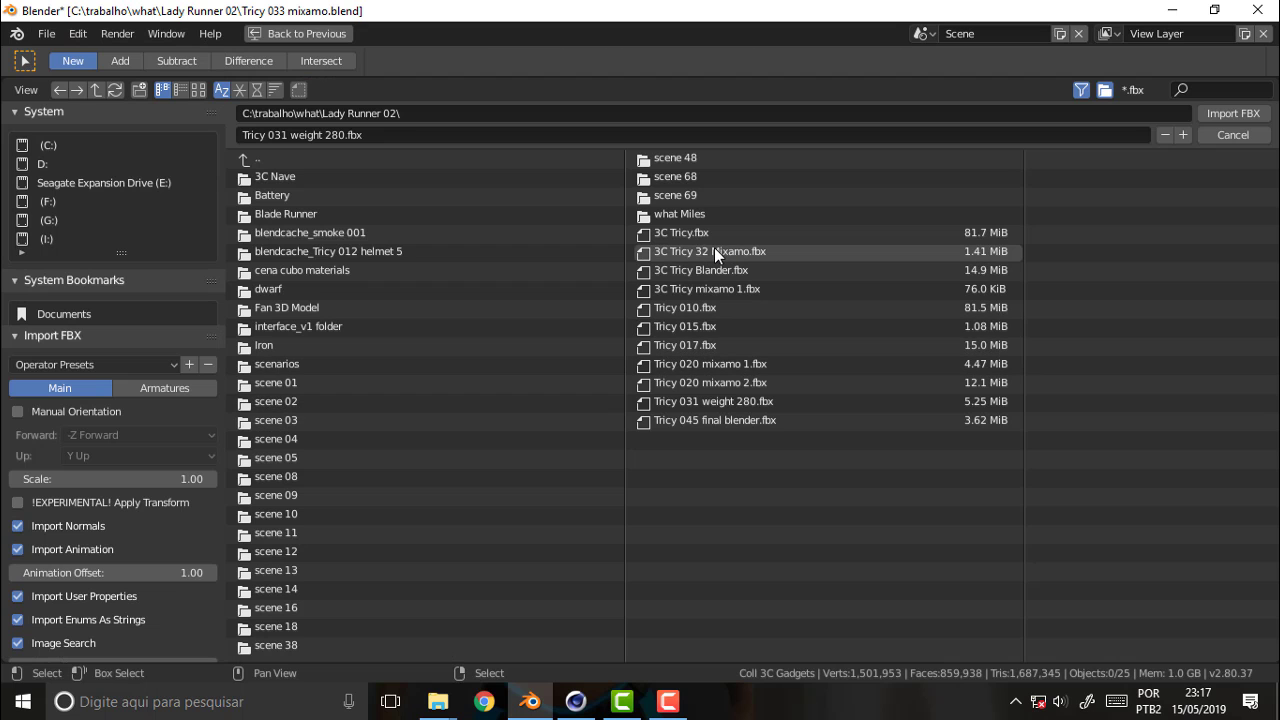
pyautogui.click(692, 268)
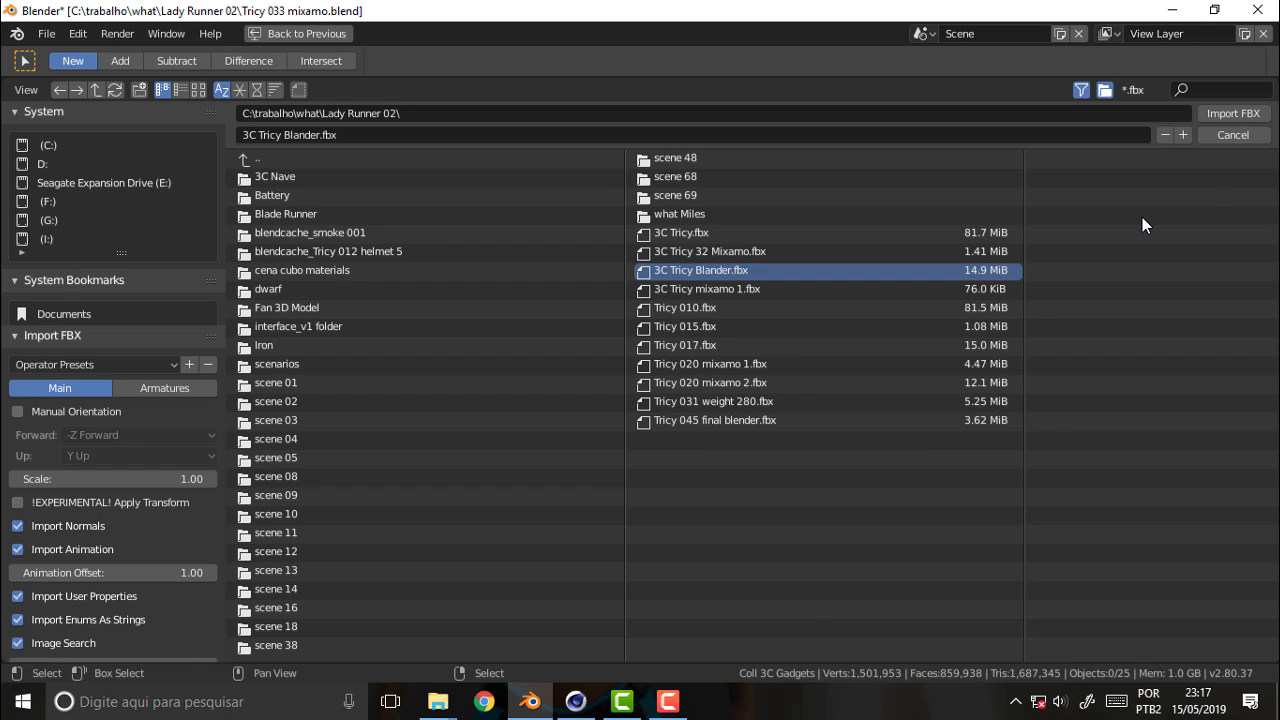
pyautogui.click(1221, 113)
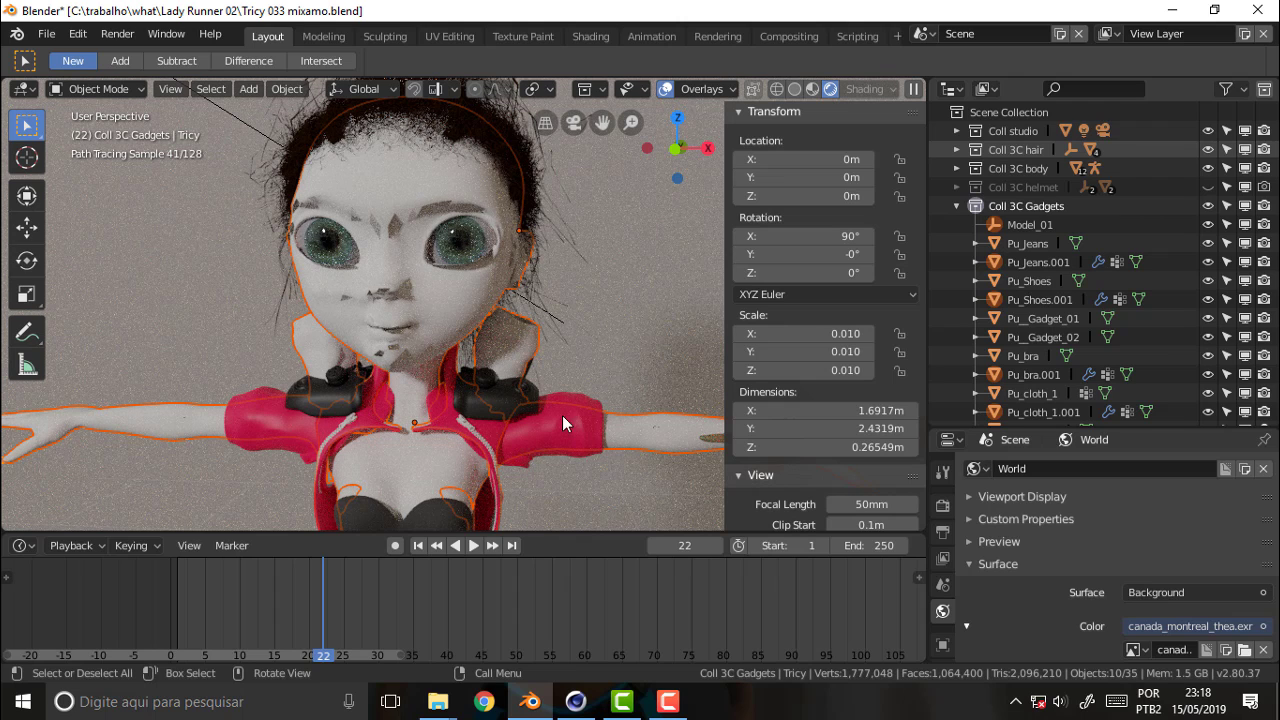
# Delete the Pu_cloth_2.001 neck collar, then select the character's body mesh.
pyautogui.click(503, 336)
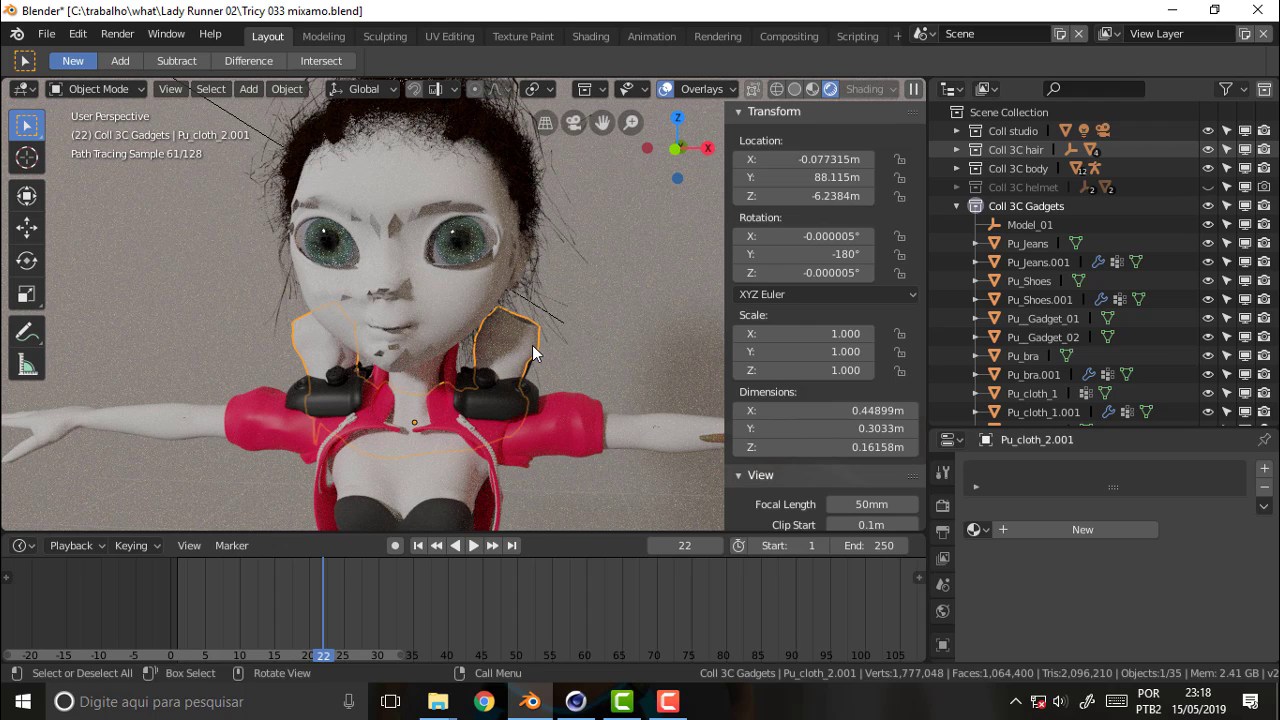
pyautogui.press('Delete')
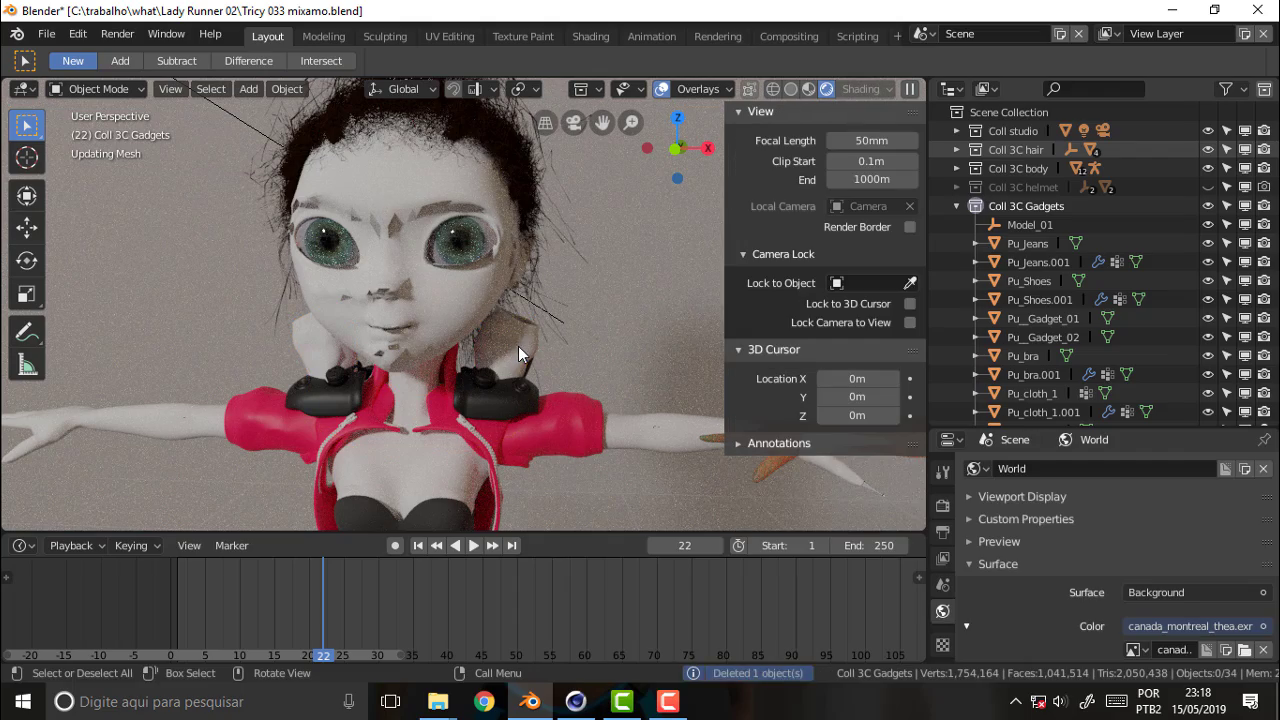
pyautogui.click(510, 345)
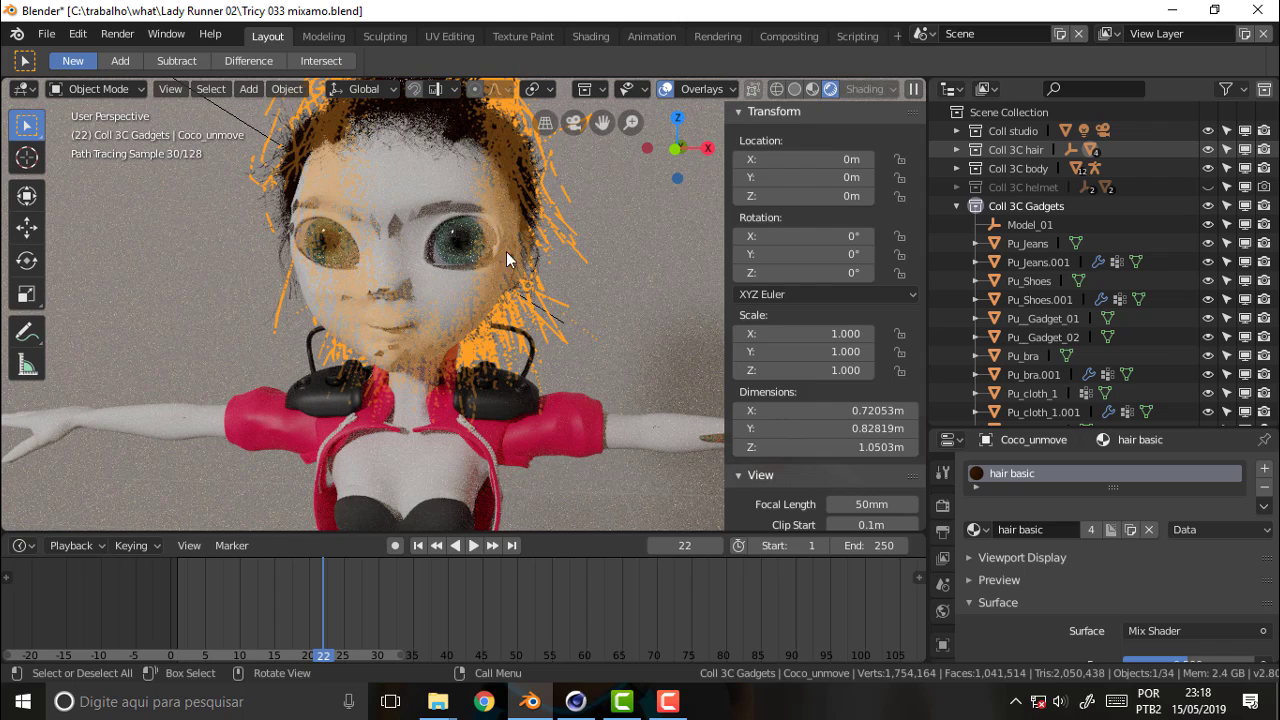
pyautogui.click(567, 267)
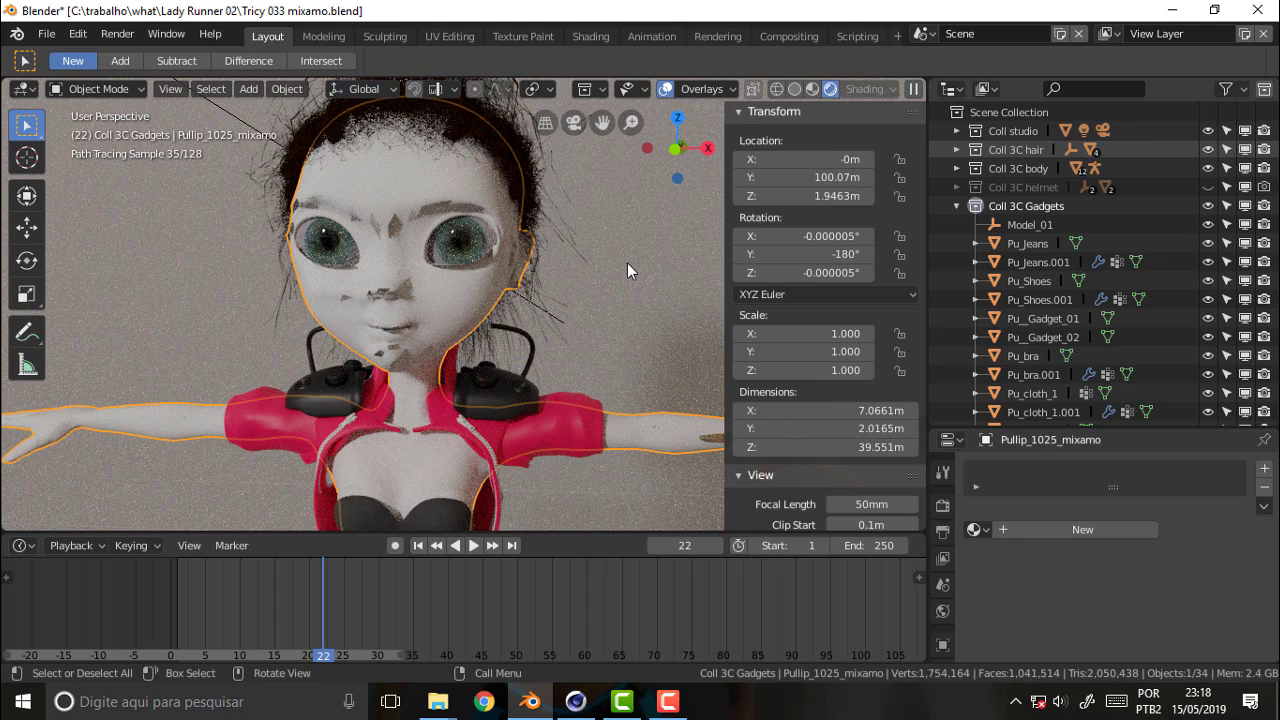
pyautogui.press('z')
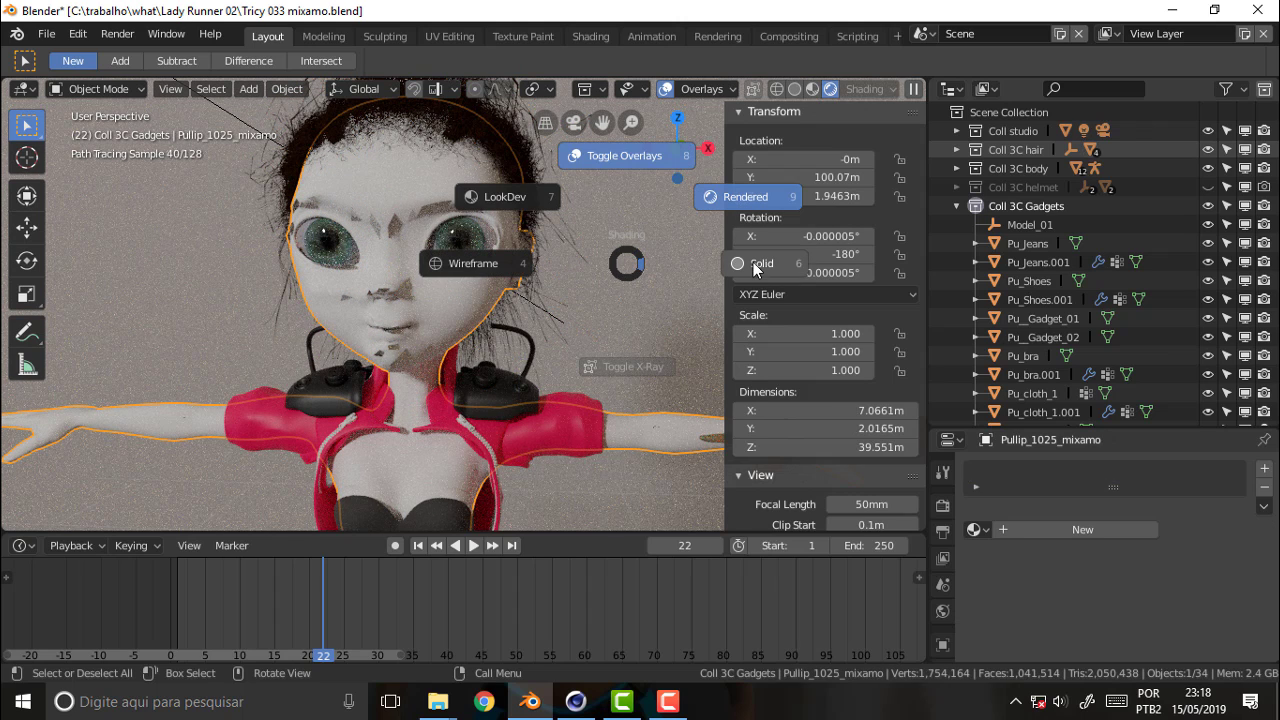
# Switch to solid shading, hide the sidebar, and enter Edit Mode with everything deselected.
pyautogui.click(667, 290)
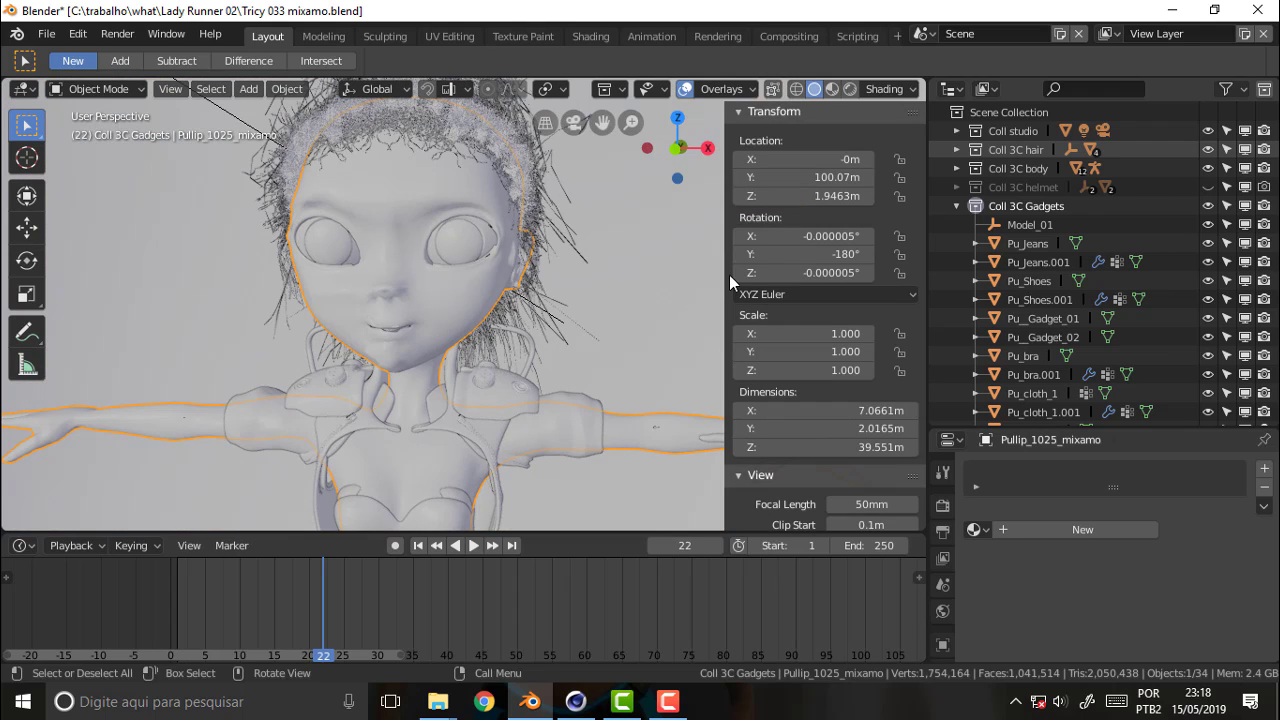
pyautogui.press('n')
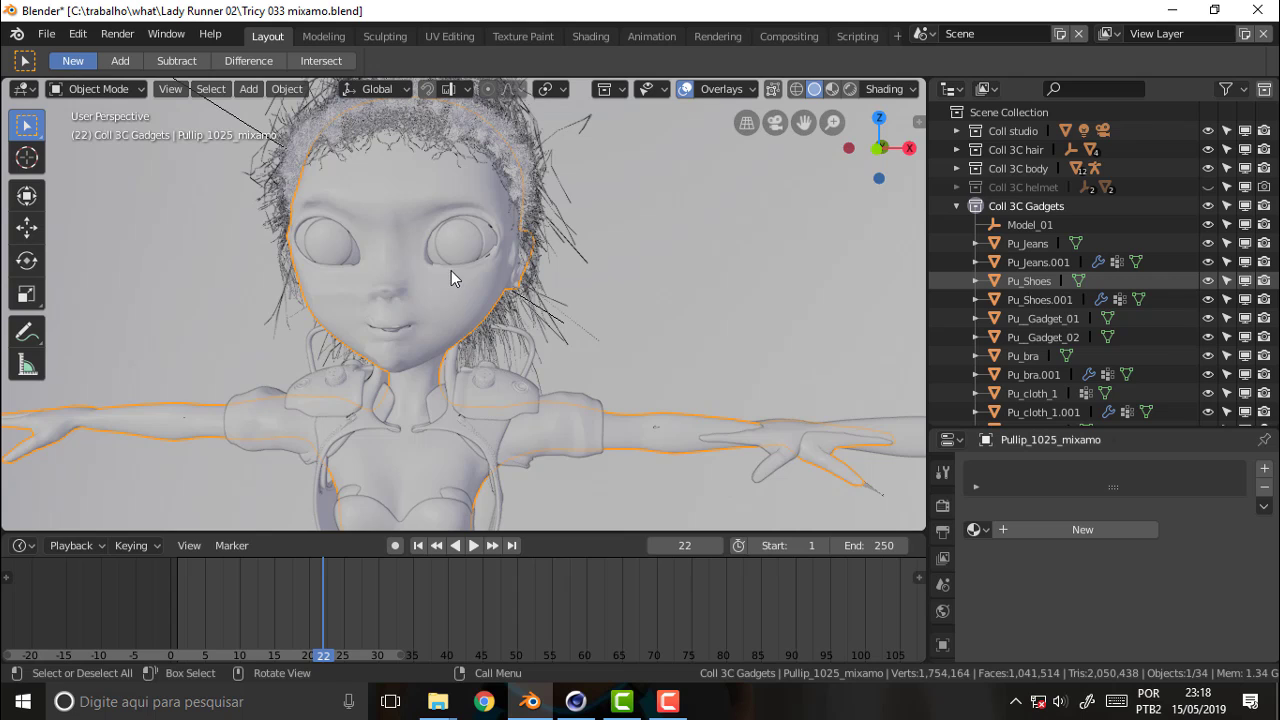
pyautogui.scroll(8, 451, 272)
pyautogui.scroll(-5, 448, 270)
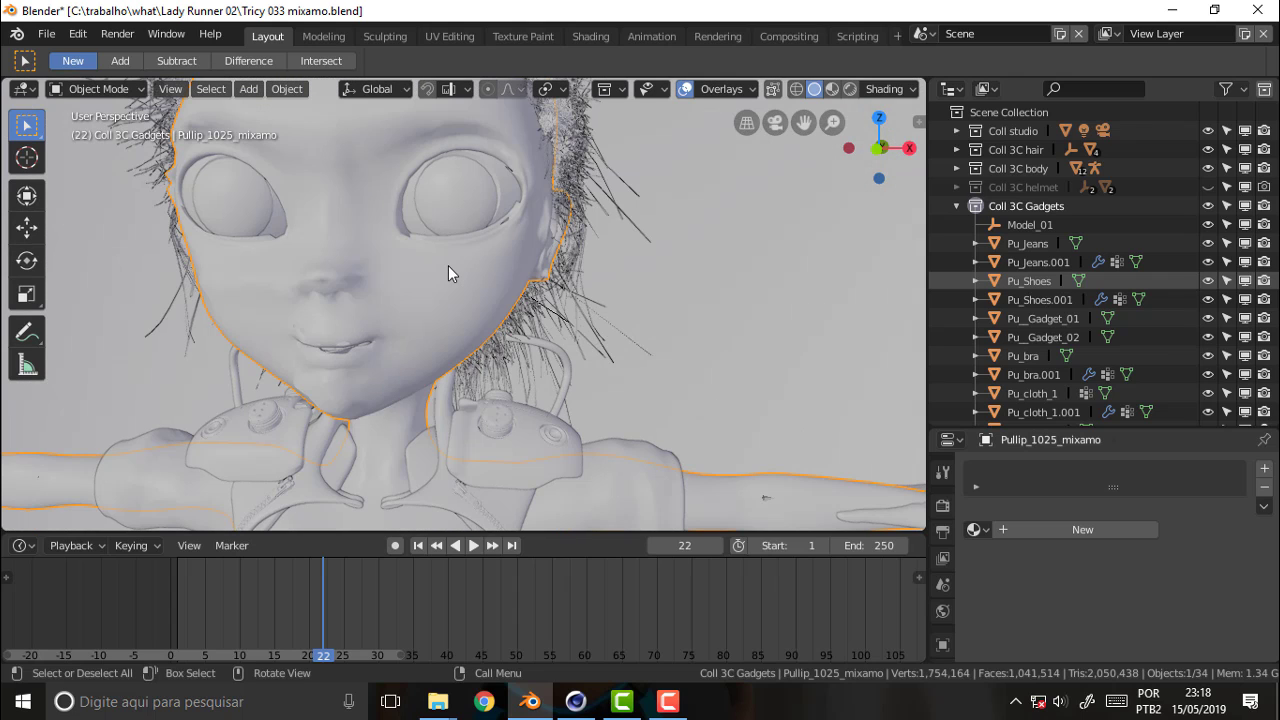
pyautogui.click(73, 88)
pyautogui.click(94, 134)
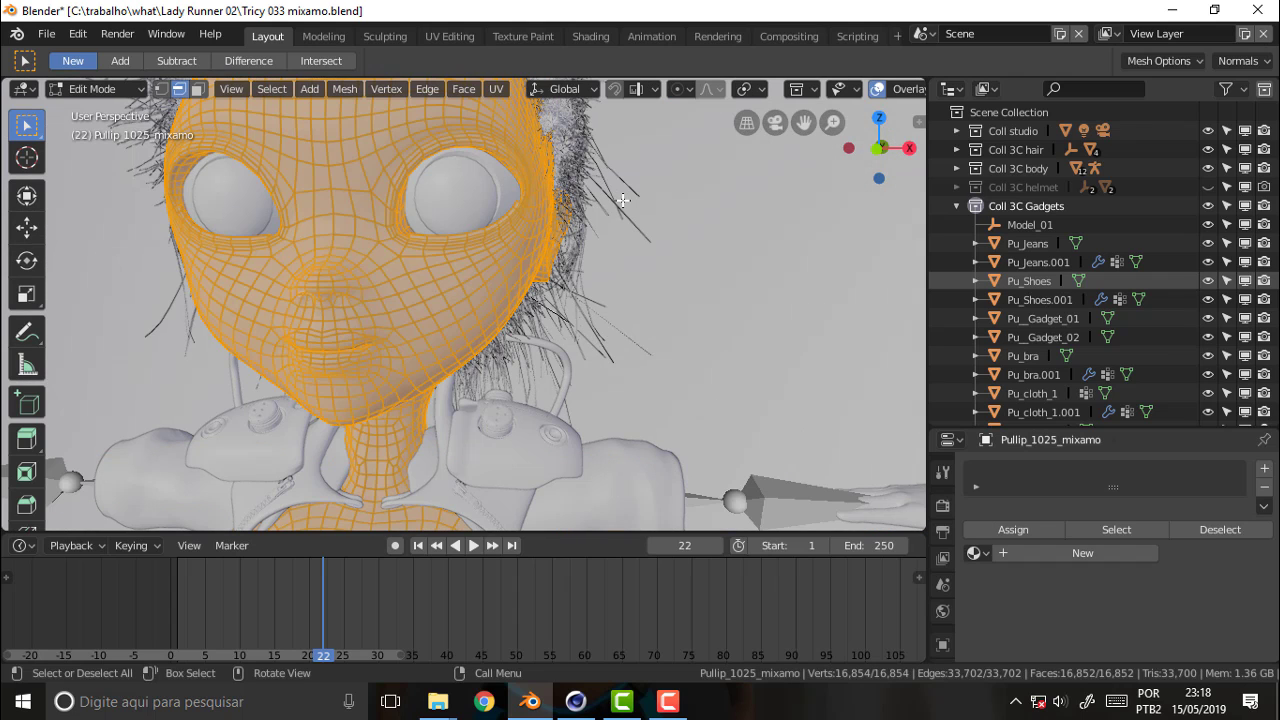
pyautogui.click(636, 212)
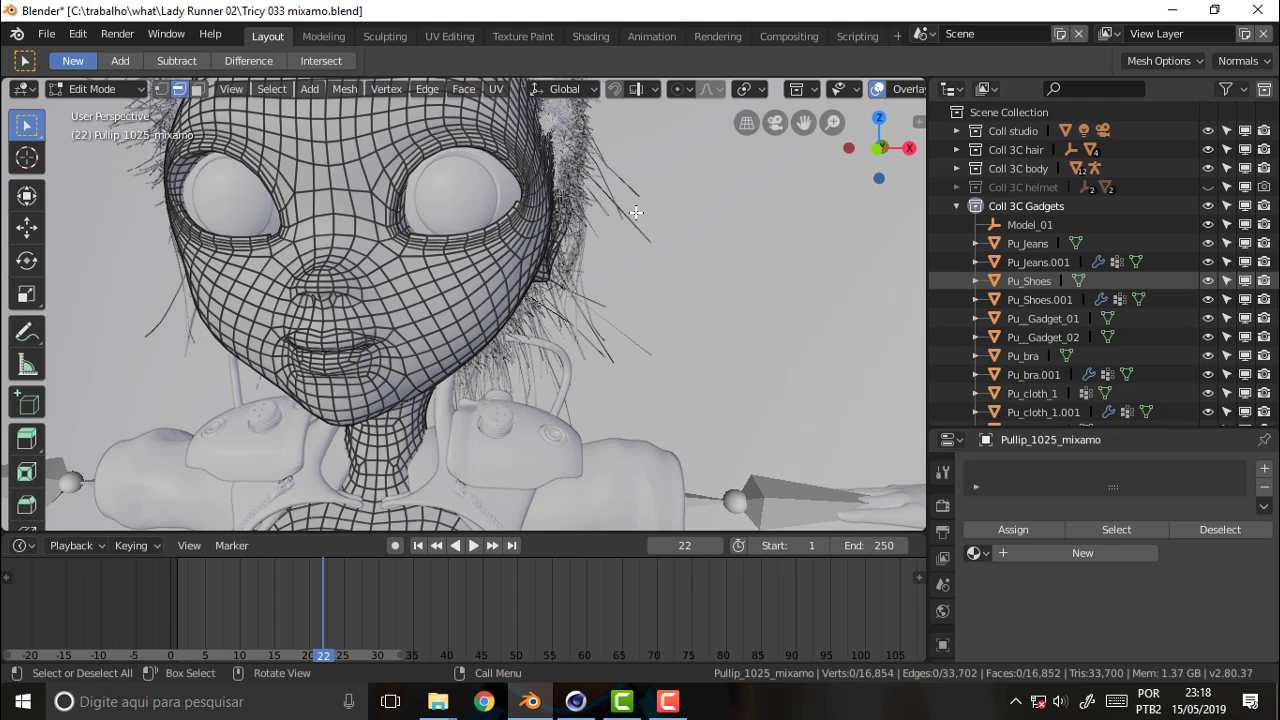
pyautogui.keyDown('shift'); pyautogui.moveTo(636, 212); pyautogui.dragTo(630, 210, button='middle'); pyautogui.keyUp('shift')
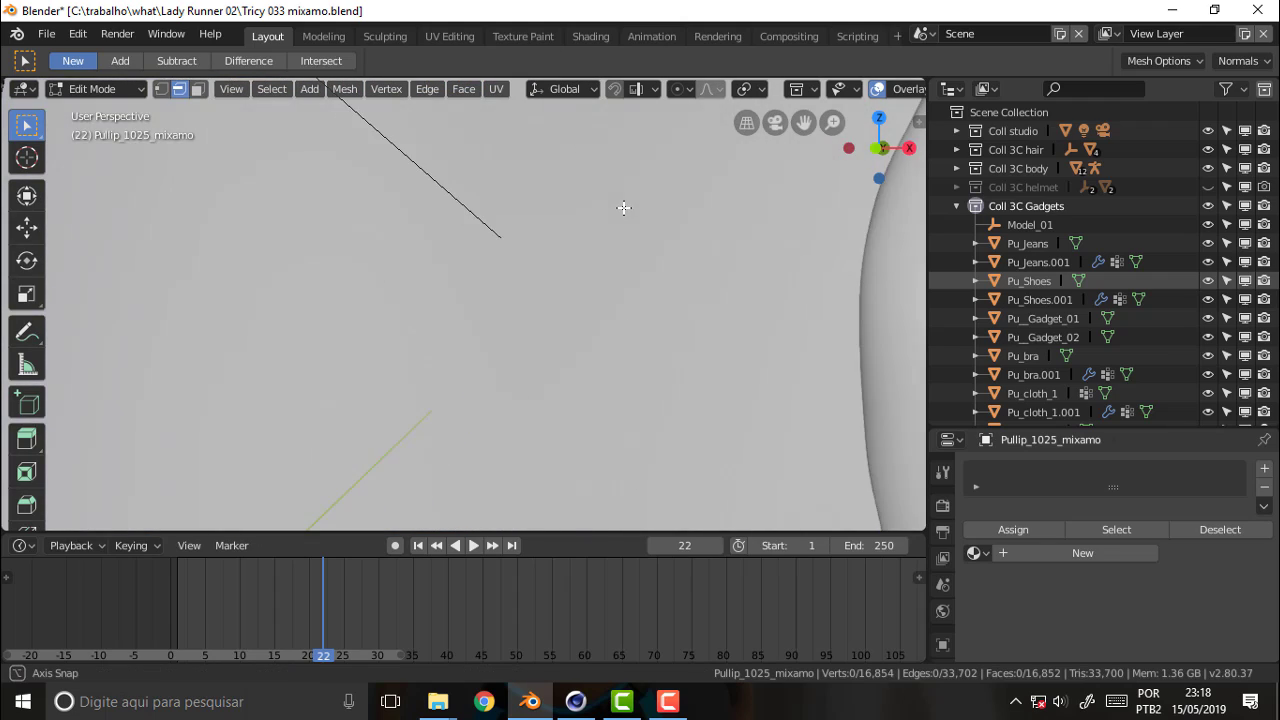
pyautogui.scroll(-2, 614, 218)
pyautogui.scroll(-2, 615, 218)
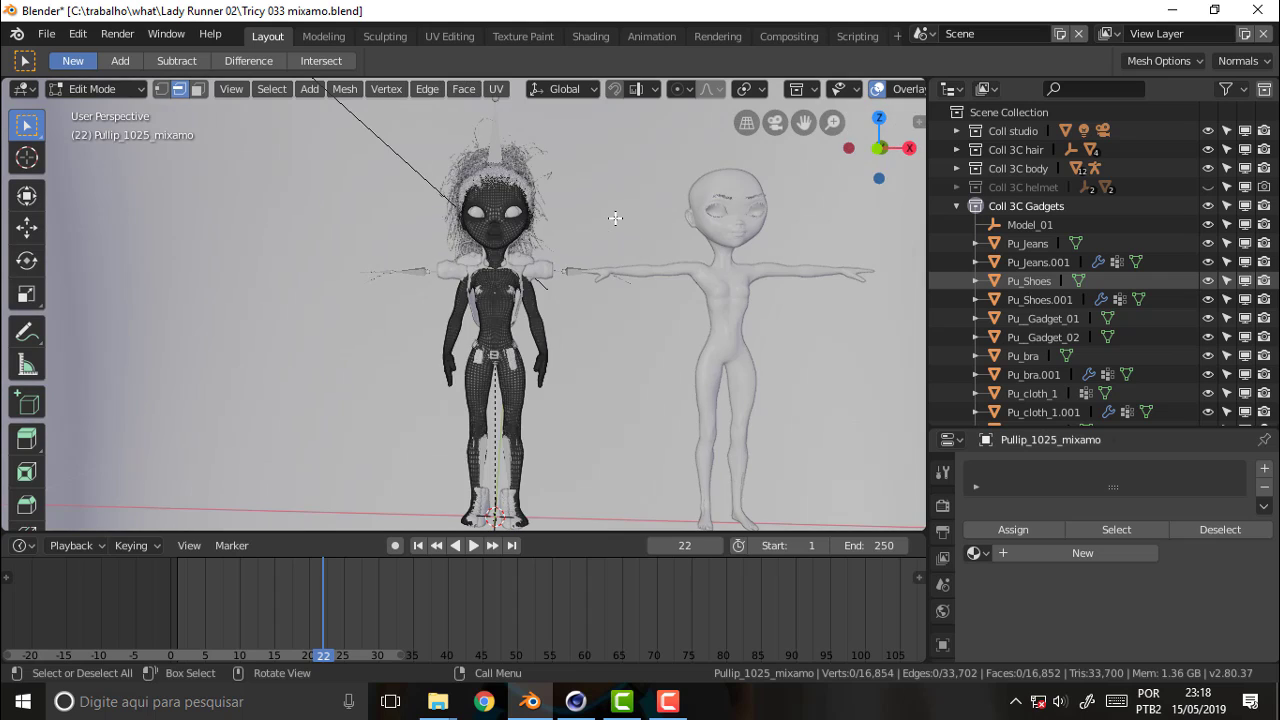
pyautogui.scroll(5, 615, 218)
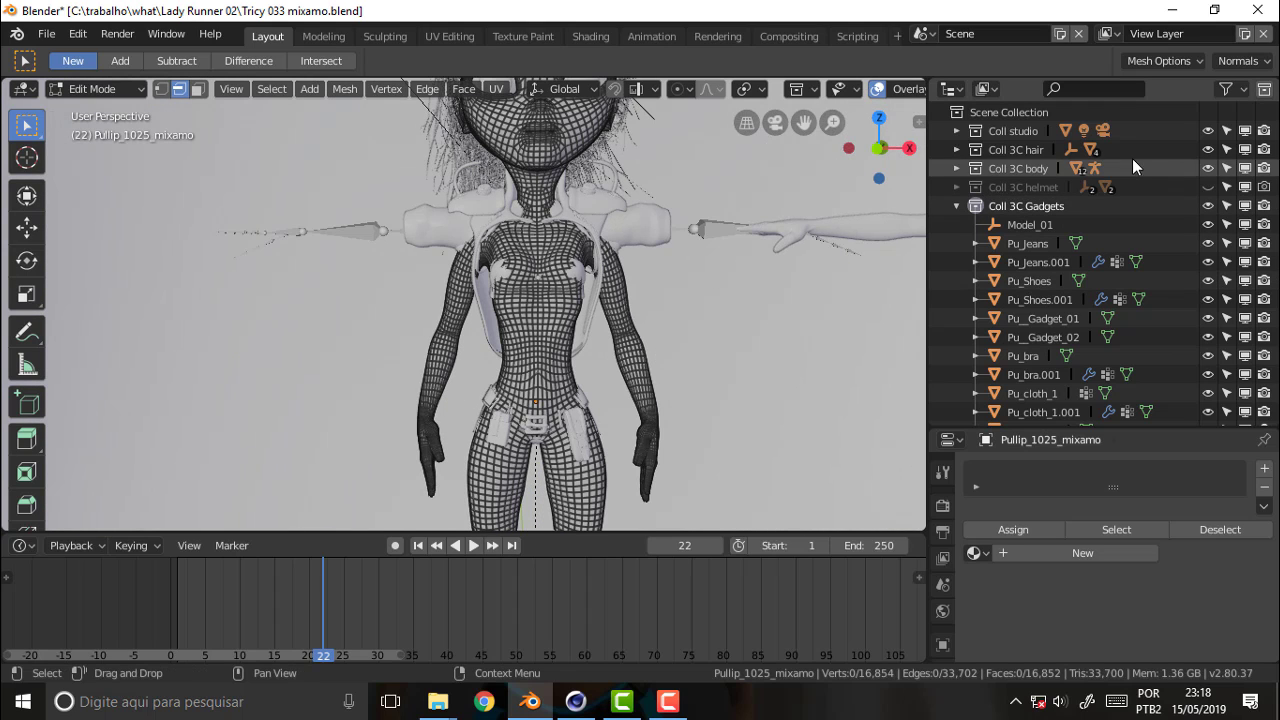
# Hide Coll studio and Coll 3C hair, then return the body to Object Mode.
pyautogui.click(1207, 131)
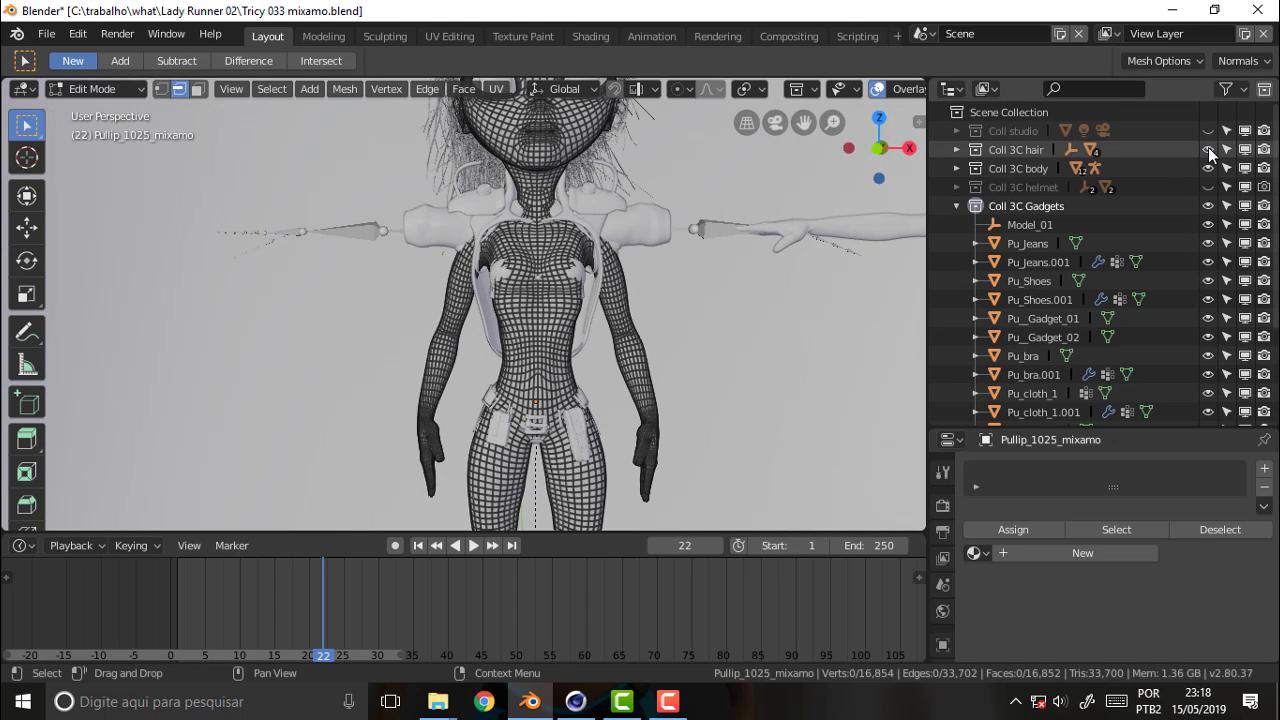
pyautogui.click(1207, 149)
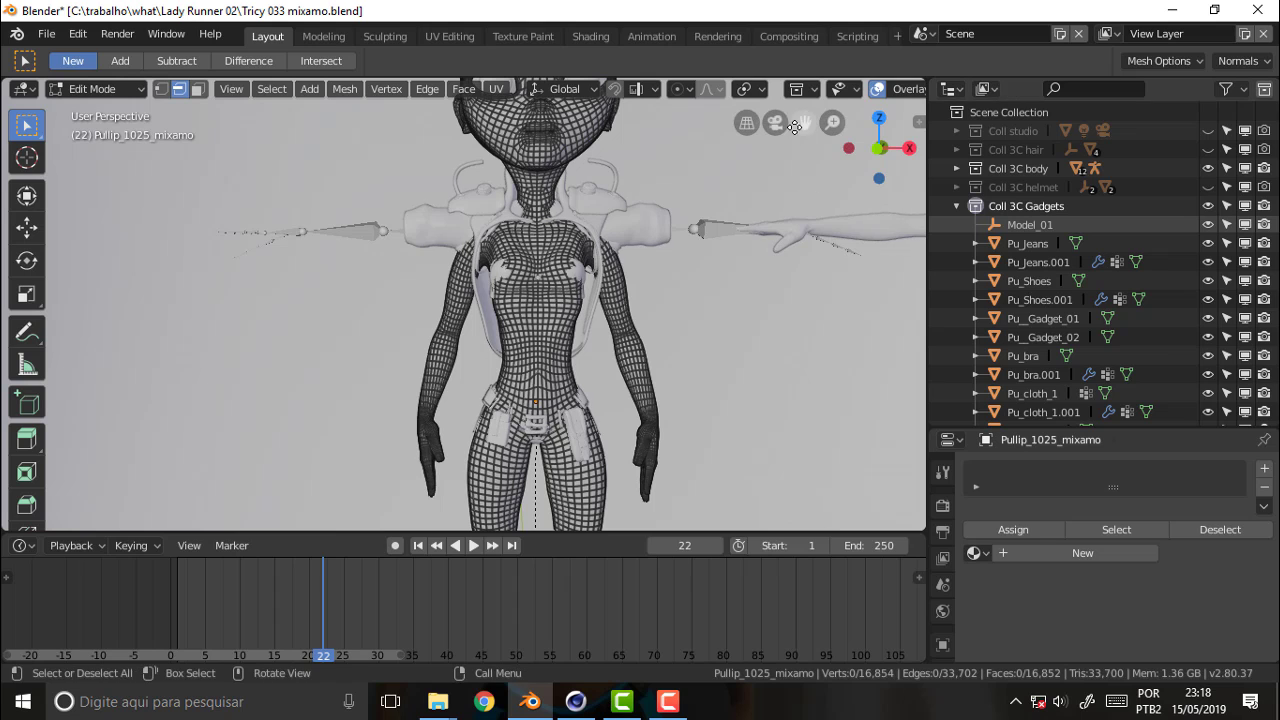
pyautogui.moveTo(804, 122); pyautogui.dragTo(597, 300)
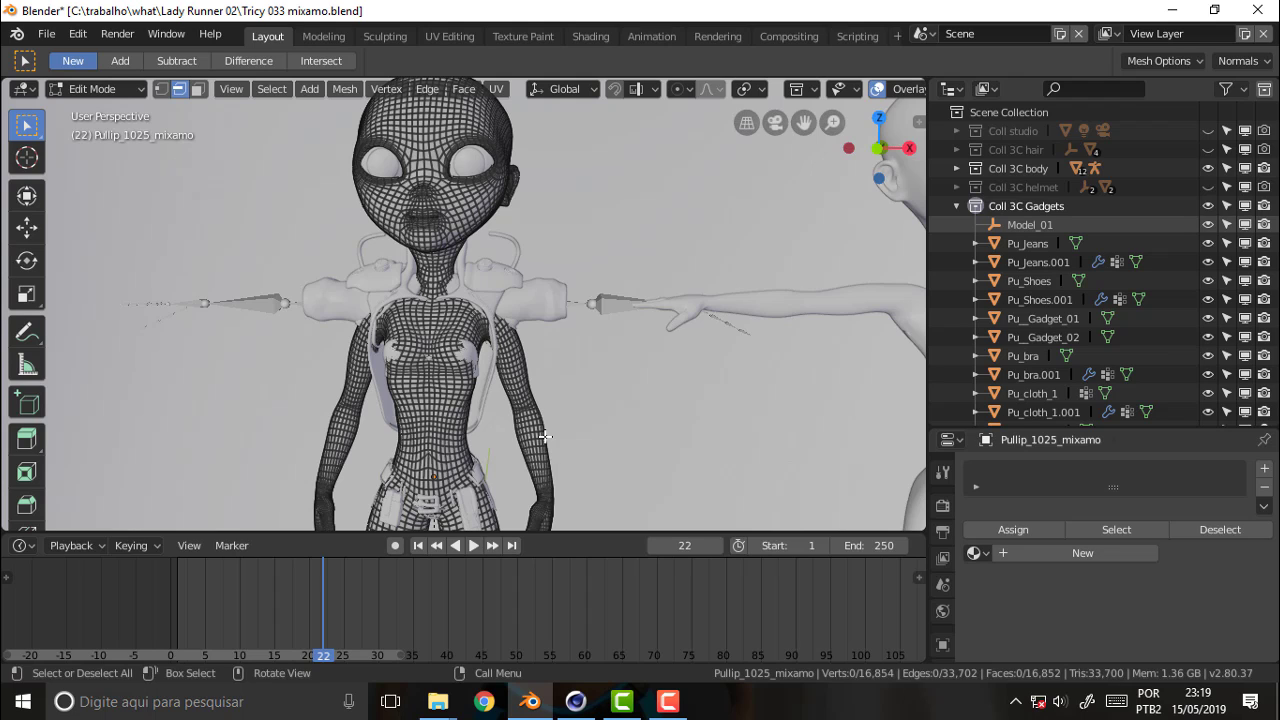
pyautogui.click(95, 89)
pyautogui.click(94, 108)
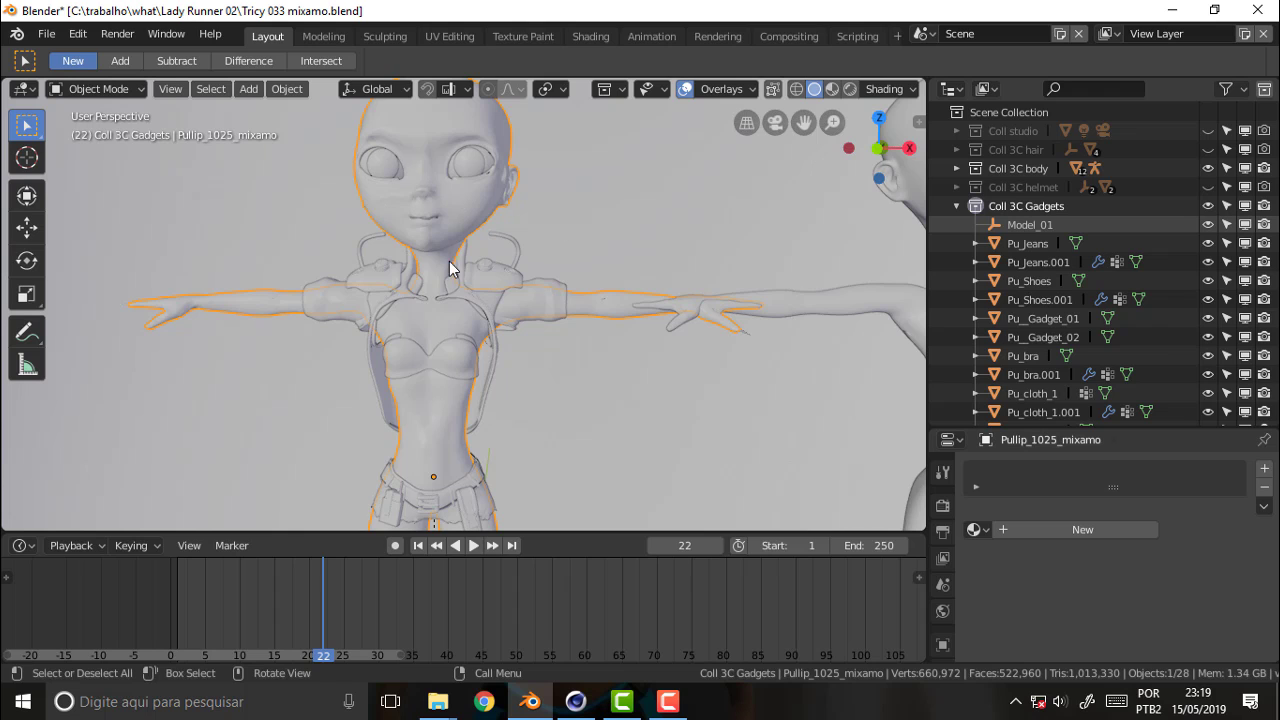
# Frame the whole head and put the body into Weight Paint mode.
pyautogui.scroll(2, 580, 190)
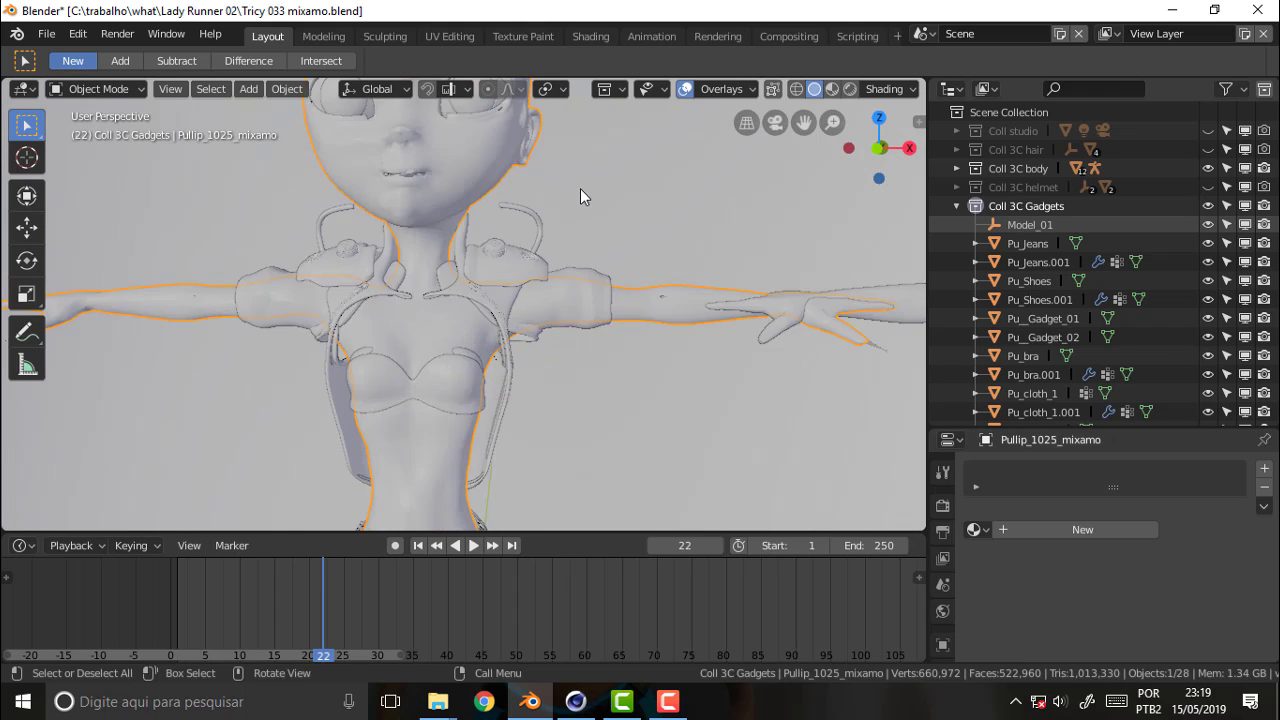
pyautogui.scroll(2, 580, 195)
pyautogui.moveTo(803, 122); pyautogui.dragTo(719, 147)
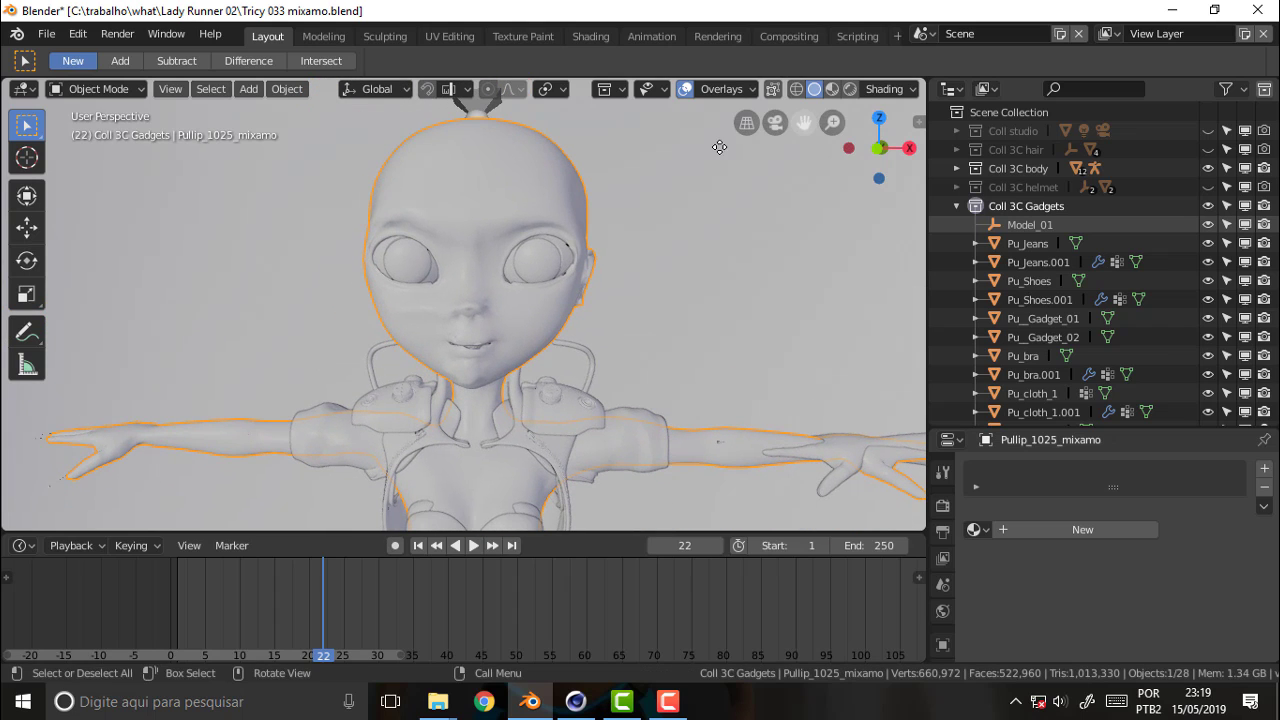
pyautogui.click(97, 89)
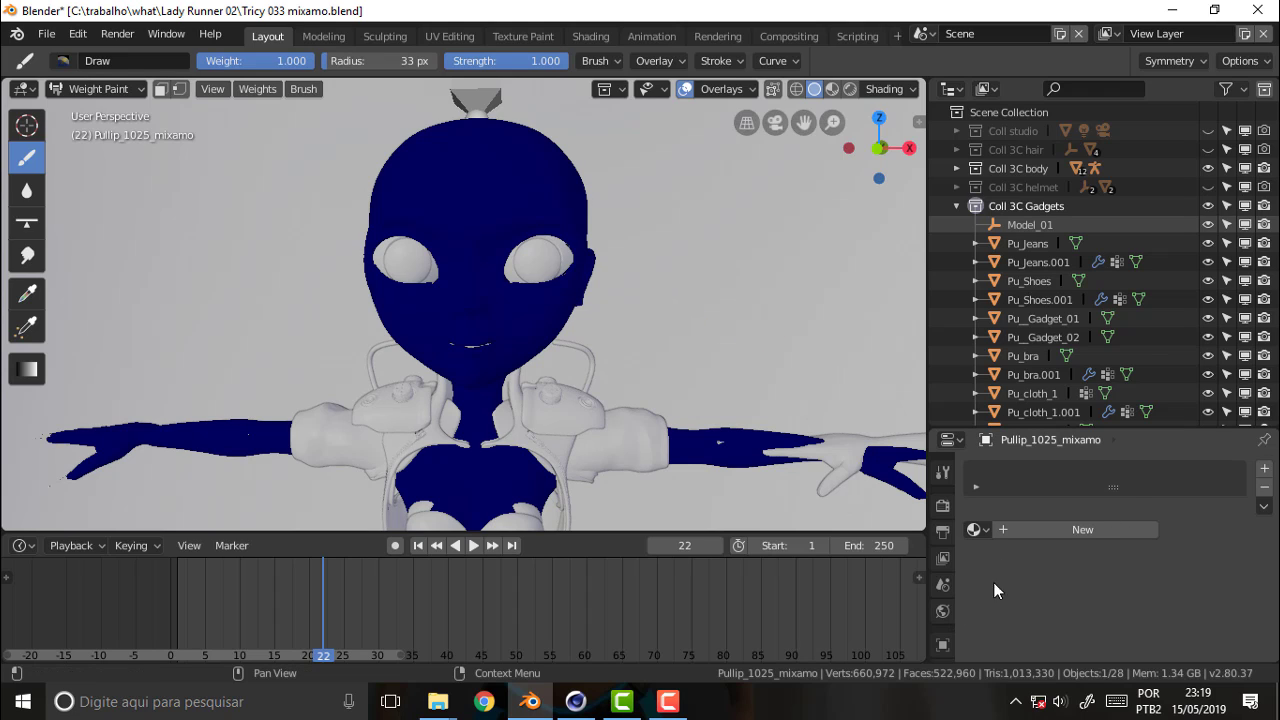
pyautogui.scroll(-3, 948, 504)
pyautogui.scroll(-3, 948, 504)
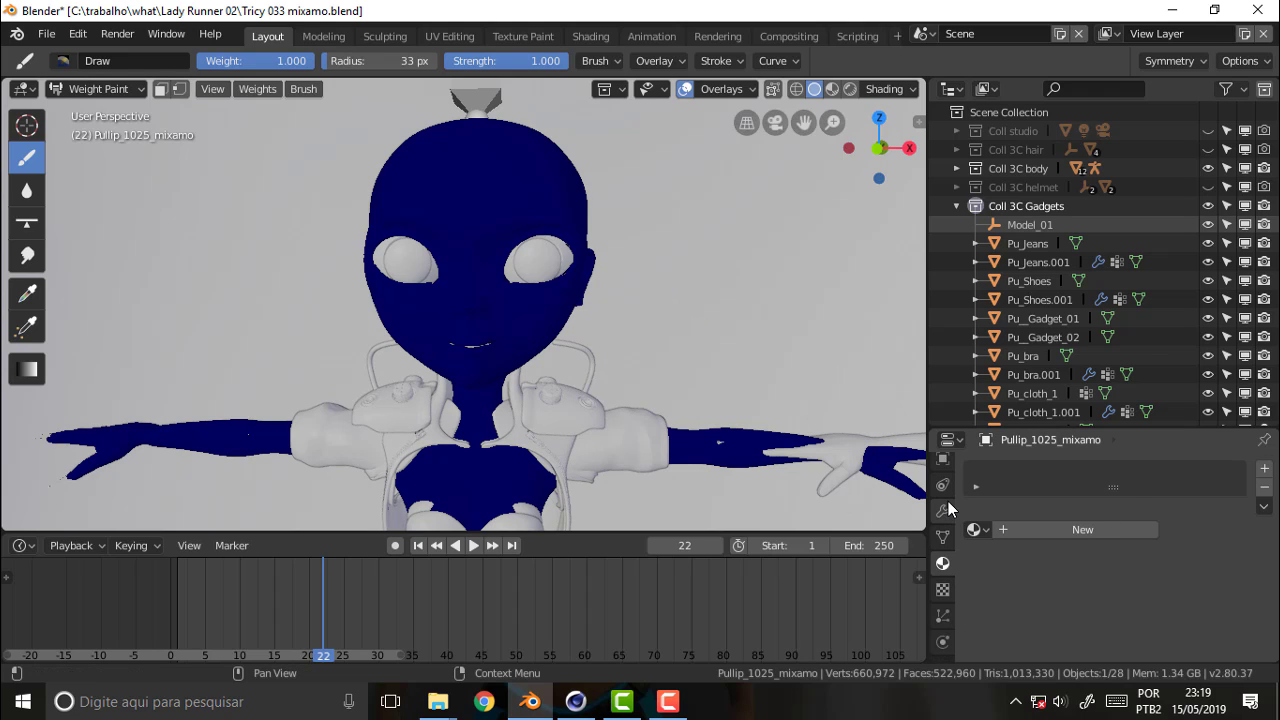
# Make mixamorig_Head the active vertex group and orbit to view the head's side.
pyautogui.click(943, 538)
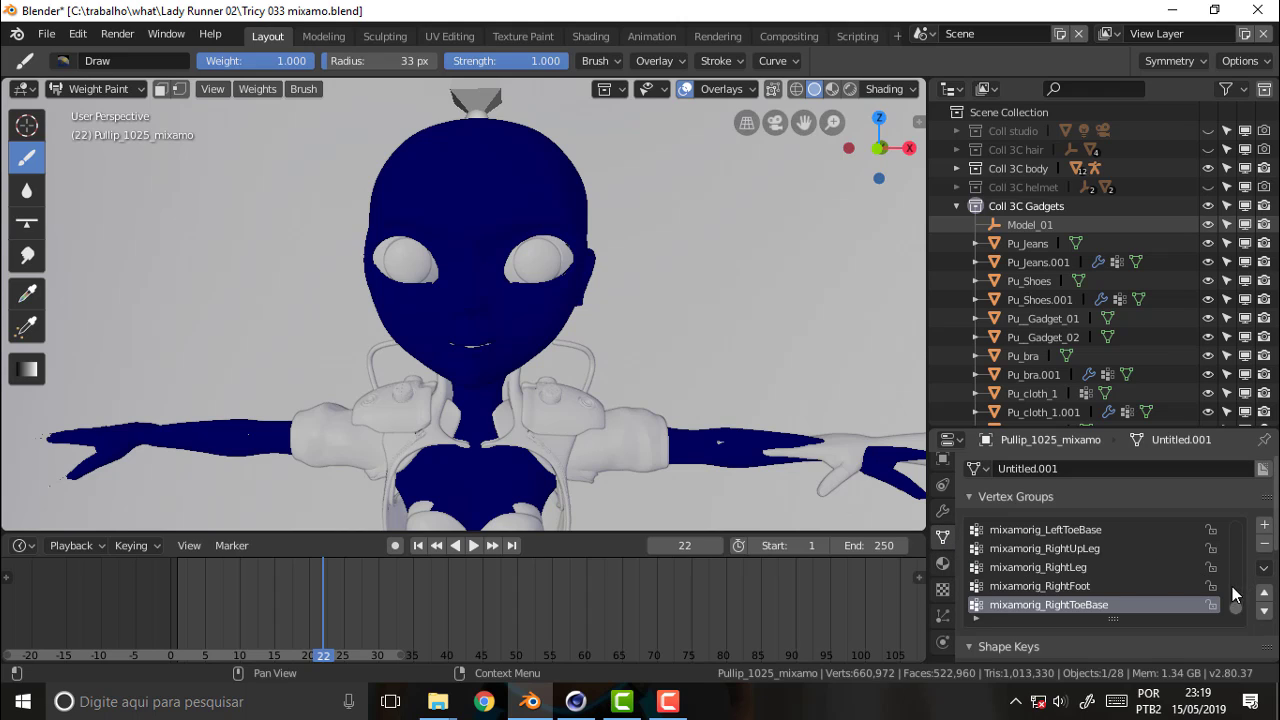
pyautogui.moveTo(1236, 607); pyautogui.dragTo(1234, 524)
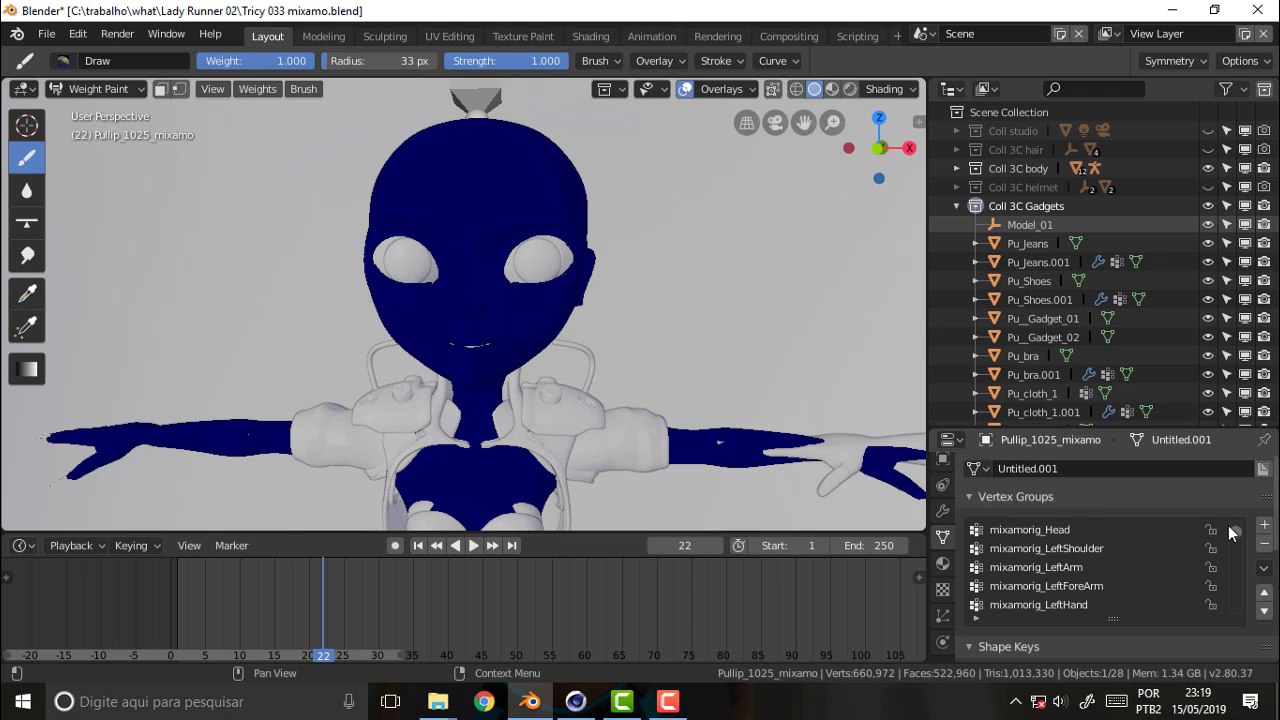
pyautogui.click(1056, 551)
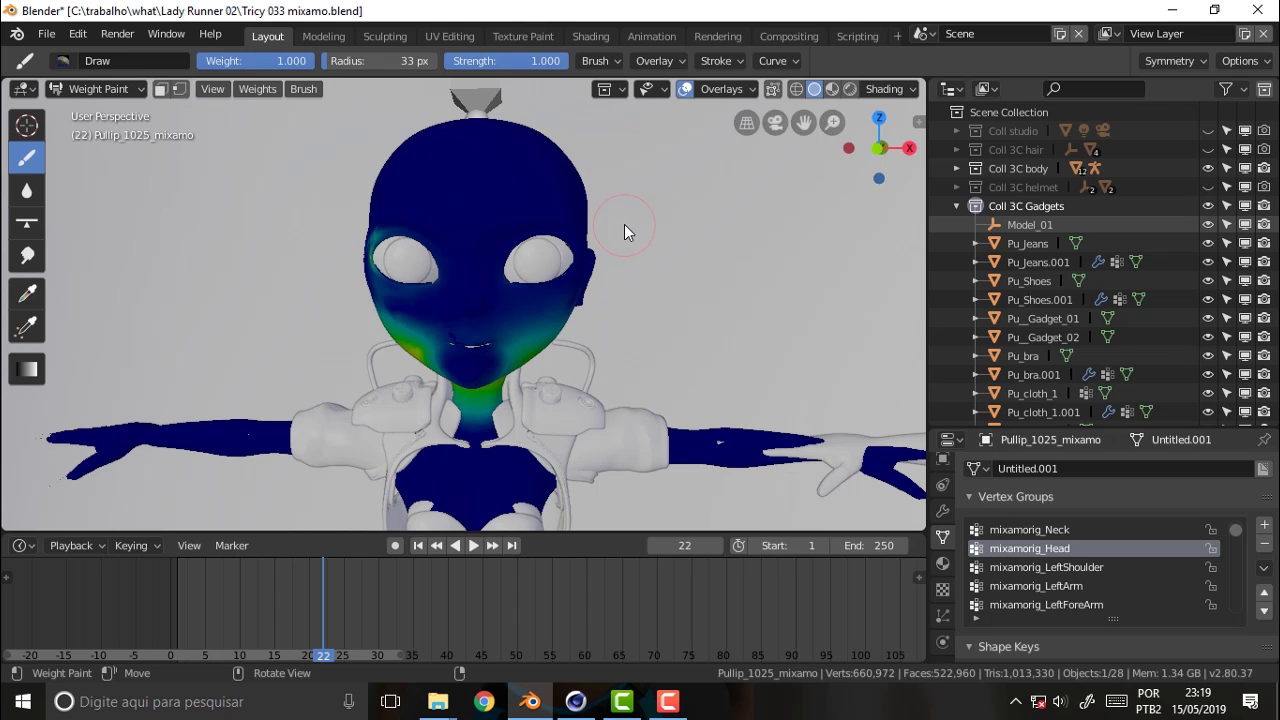
pyautogui.moveTo(624, 224)
pyautogui.mouseDown(button='middle')
pyautogui.moveTo(790, 179)
pyautogui.moveTo(619, 188)
pyautogui.moveTo(642, 192)
pyautogui.moveTo(617, 211)
pyautogui.mouseUp(button='middle')
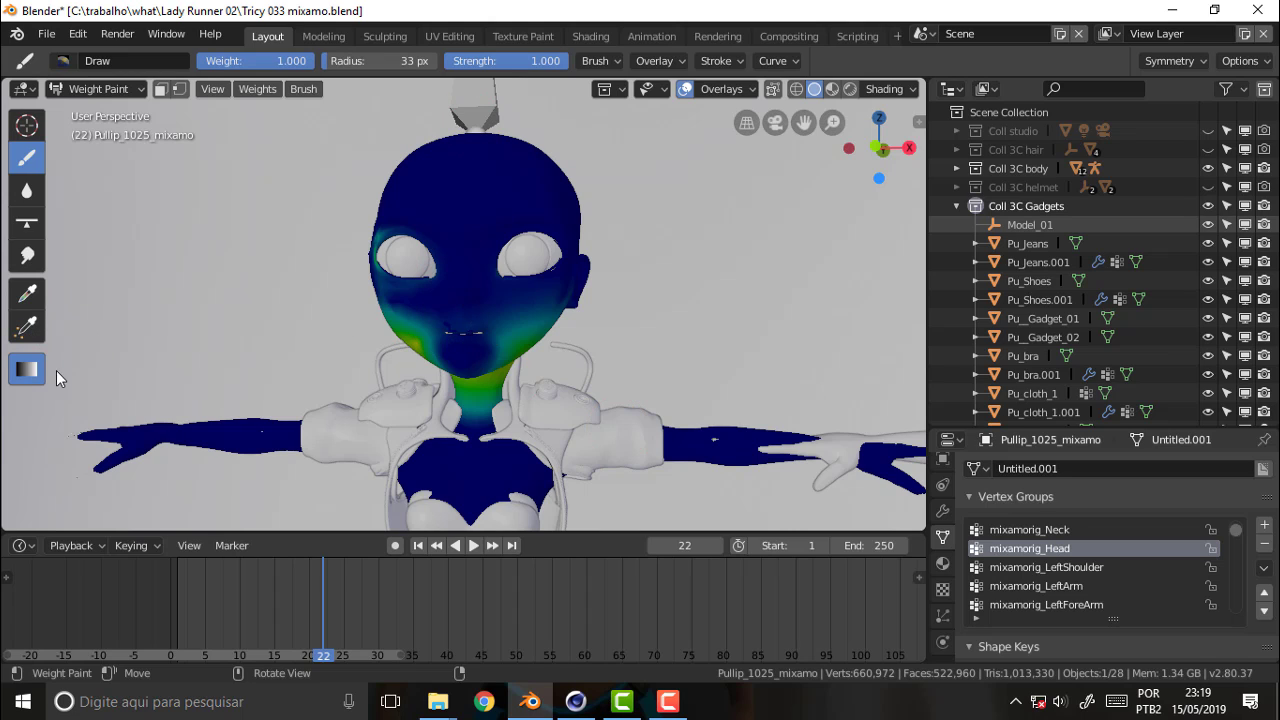
# Choose the Gradient tool, go to front orthographic view, and hide Sub_Surf_Pu_Tongue.
pyautogui.click(27, 369)
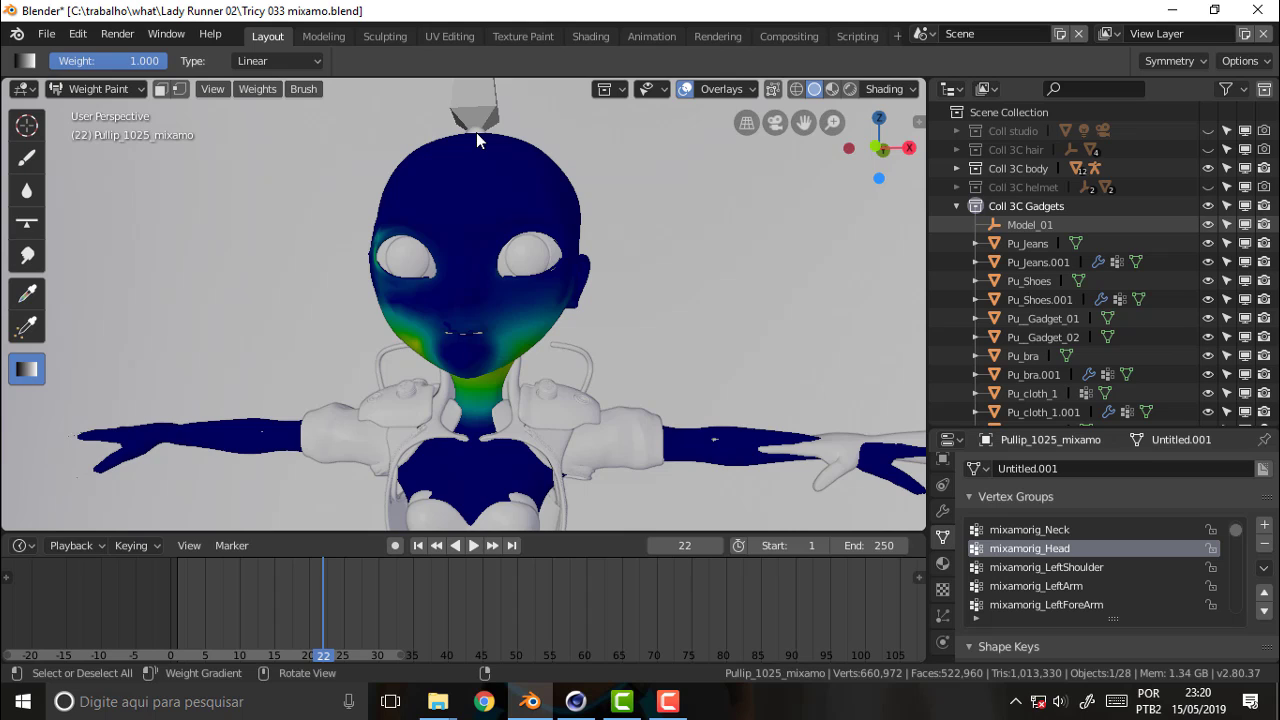
pyautogui.press('KP_3')
pyautogui.press('KP_1')
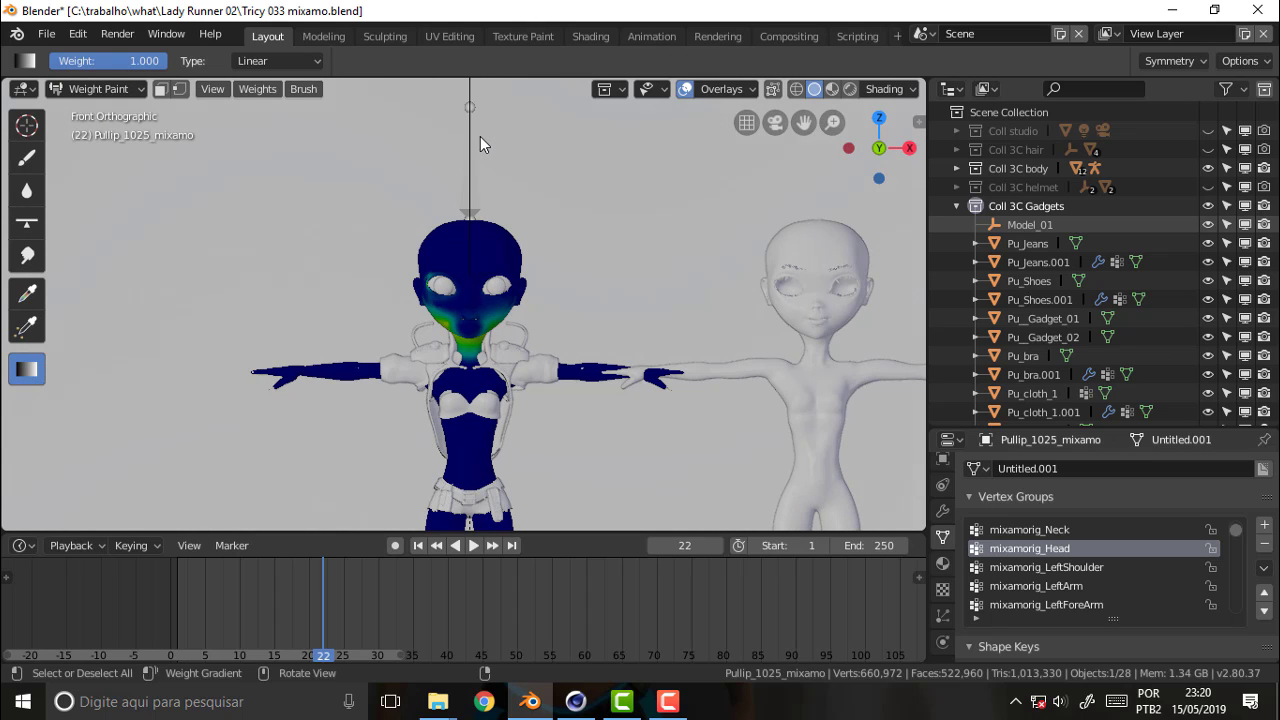
pyautogui.scroll(3, 629, 171)
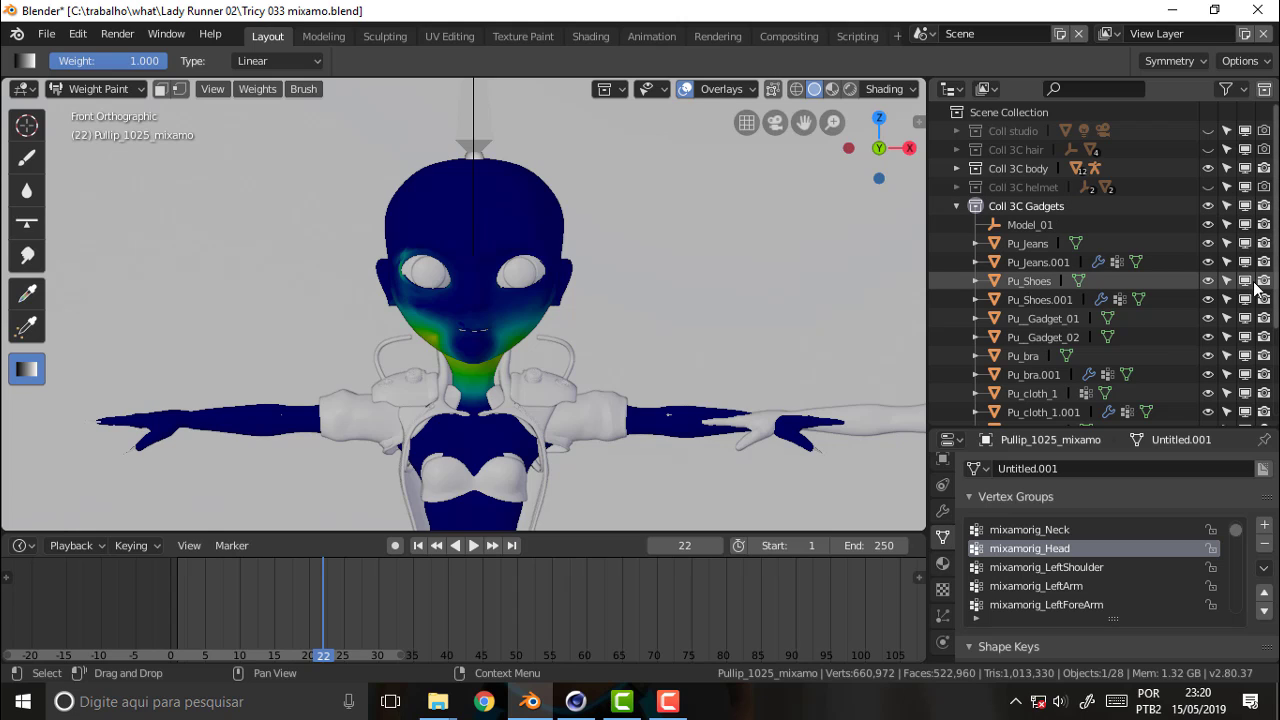
pyautogui.scroll(-5, 1100, 260)
pyautogui.scroll(-1, 1060, 157)
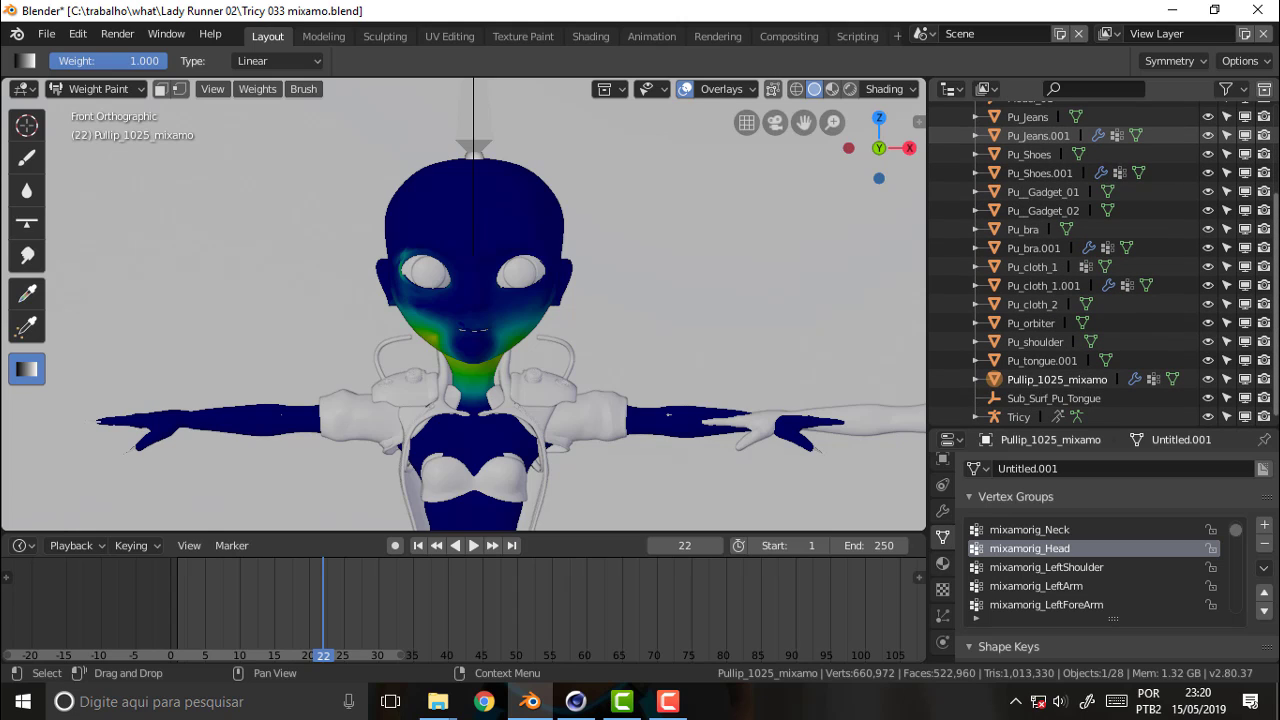
pyautogui.click(1208, 398)
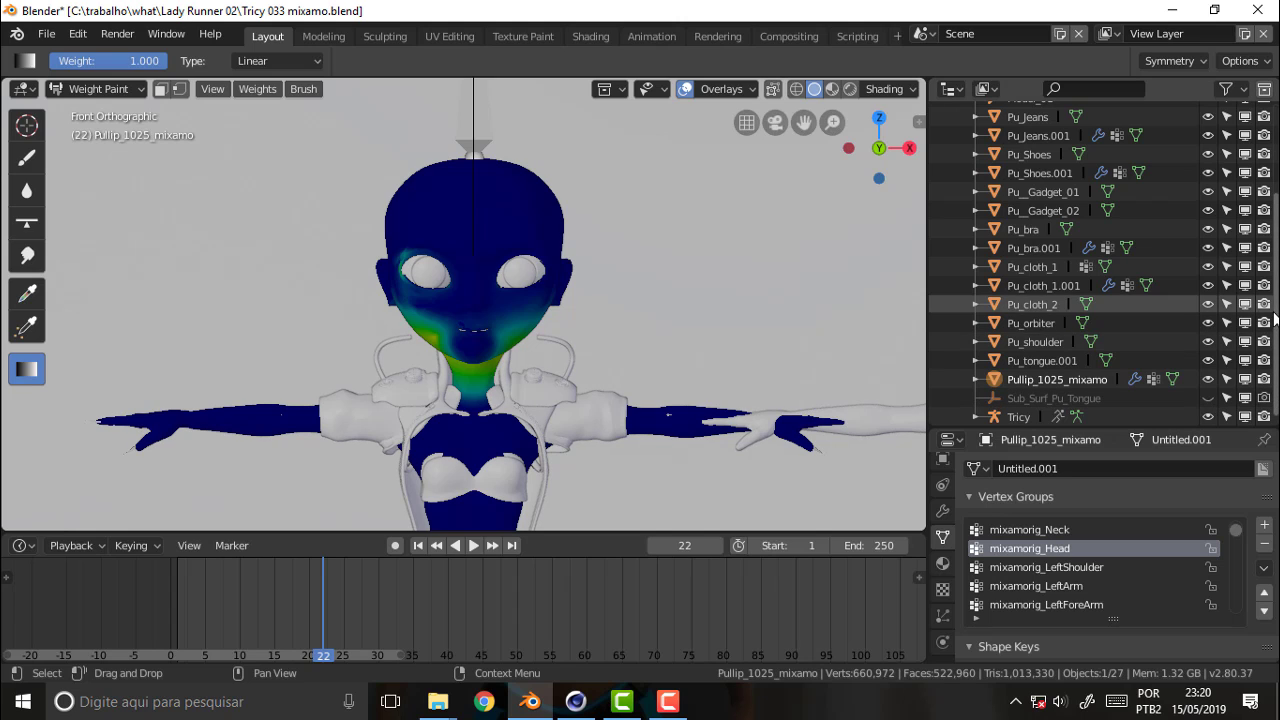
pyautogui.moveTo(1275, 347); pyautogui.dragTo(1275, 188)
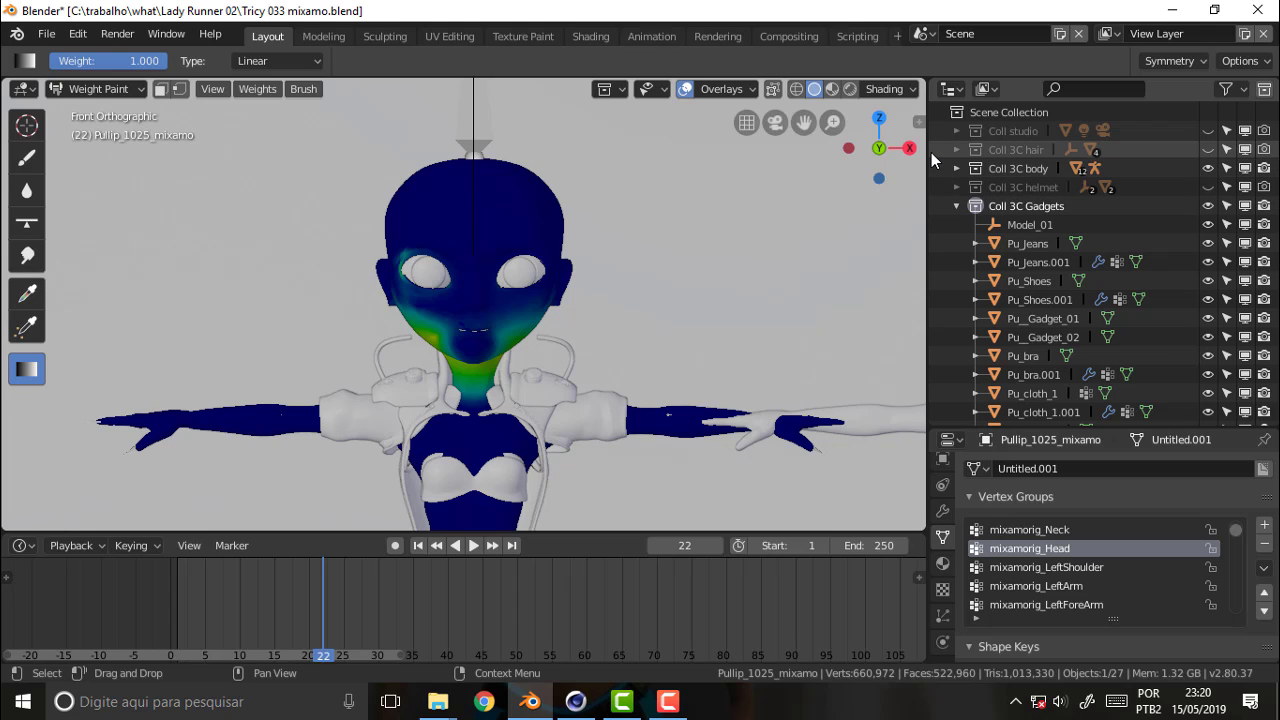
pyautogui.click(1190, 63)
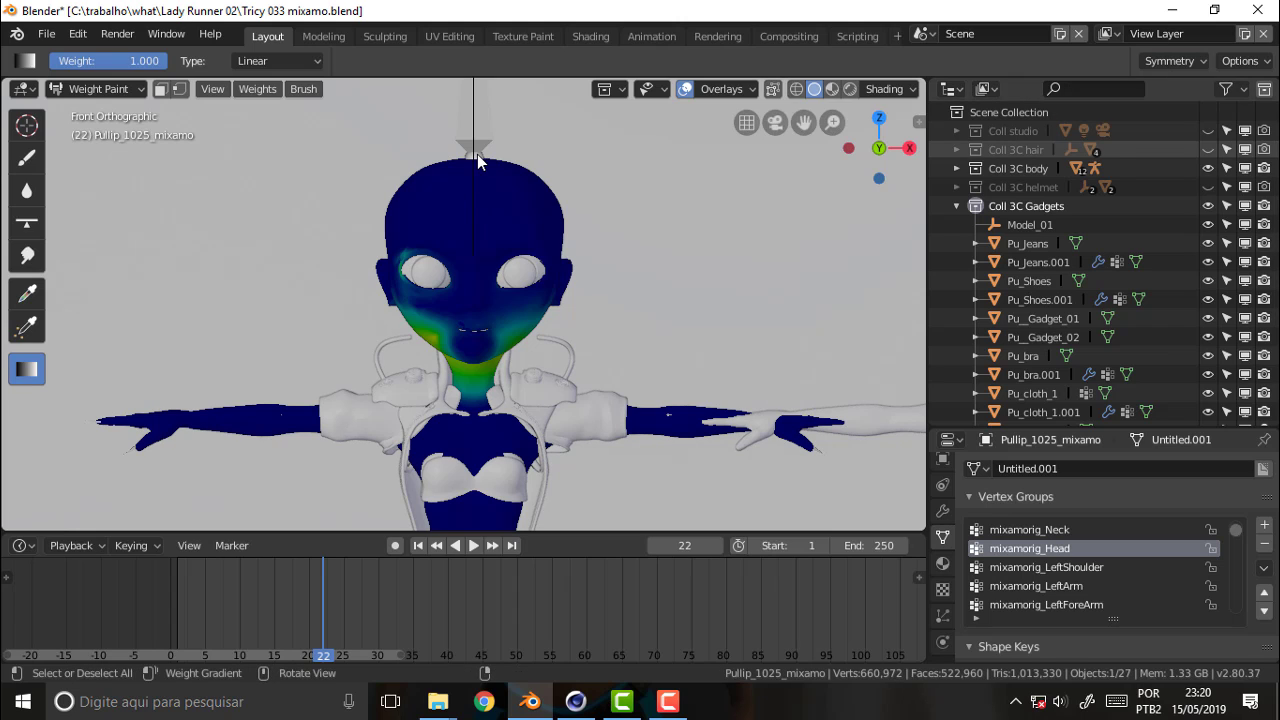
# Drag a linear weight gradient from the crown down to the upper chest.
pyautogui.moveTo(474, 158); pyautogui.dragTo(472, 283)
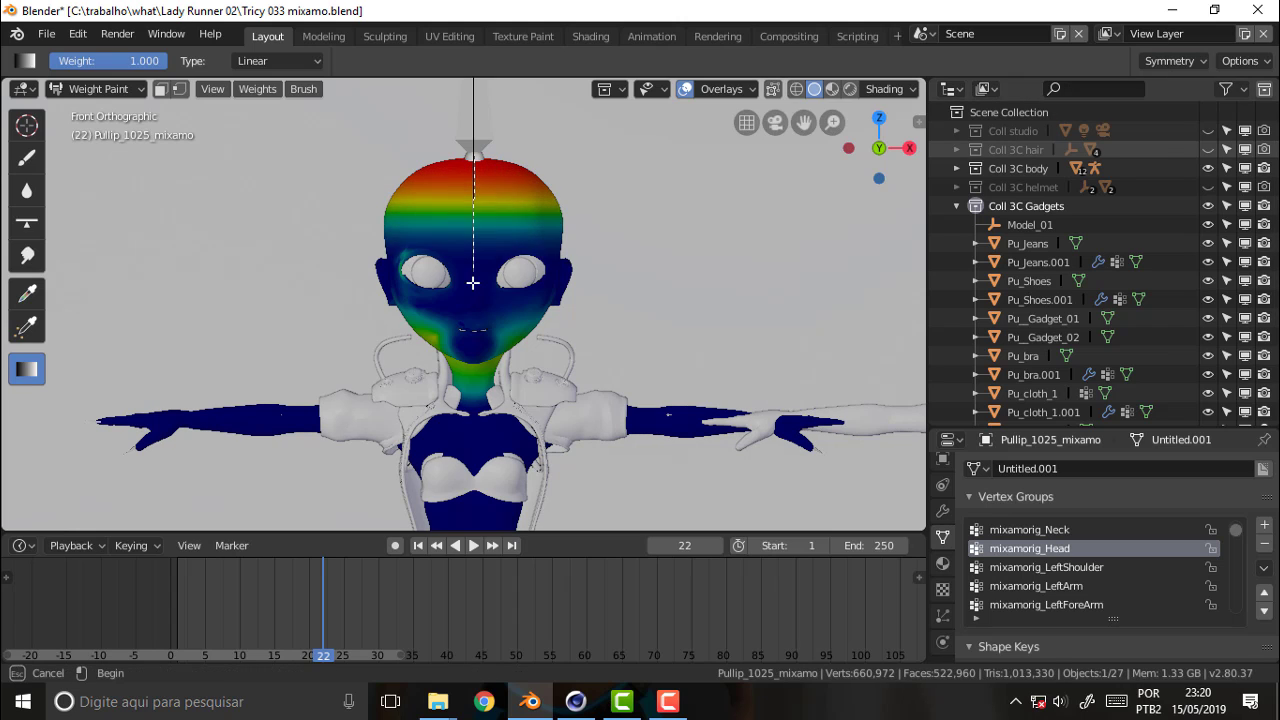
pyautogui.moveTo(472, 283)
pyautogui.mouseDown()
pyautogui.moveTo(472, 507)
pyautogui.moveTo(472, 428)
pyautogui.mouseUp()
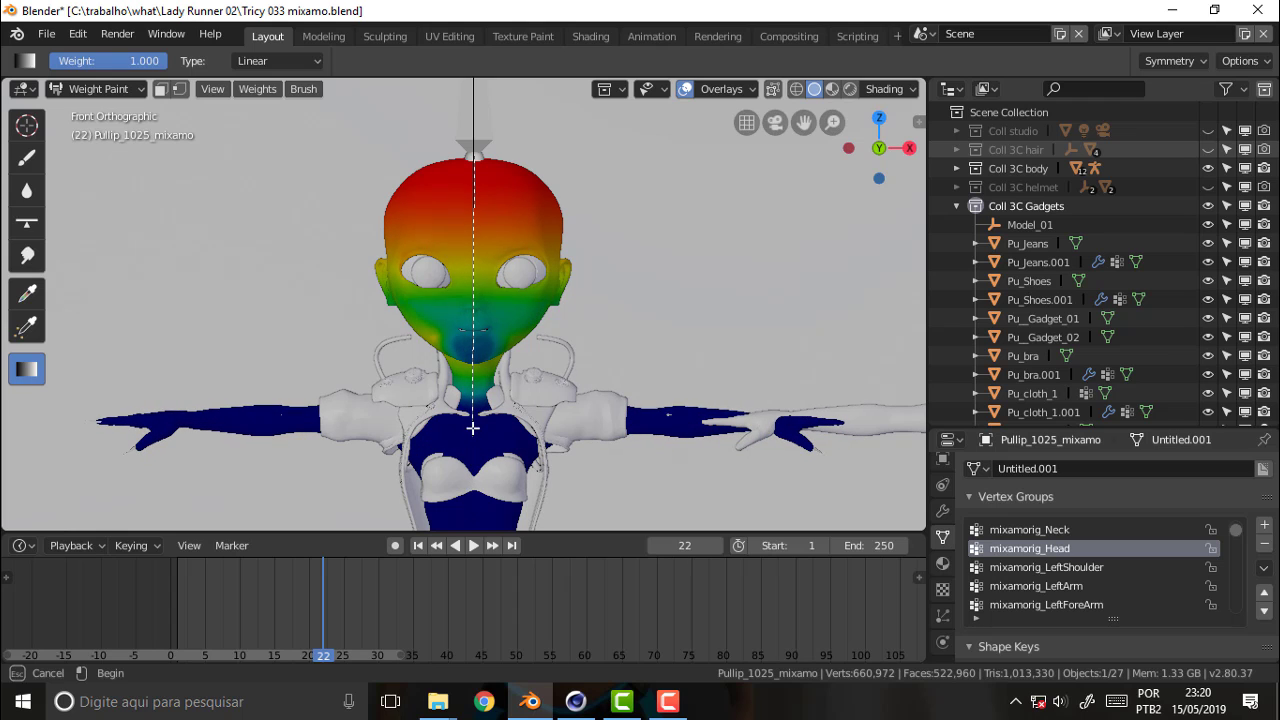
pyautogui.moveTo(472, 428); pyautogui.dragTo(472, 430)
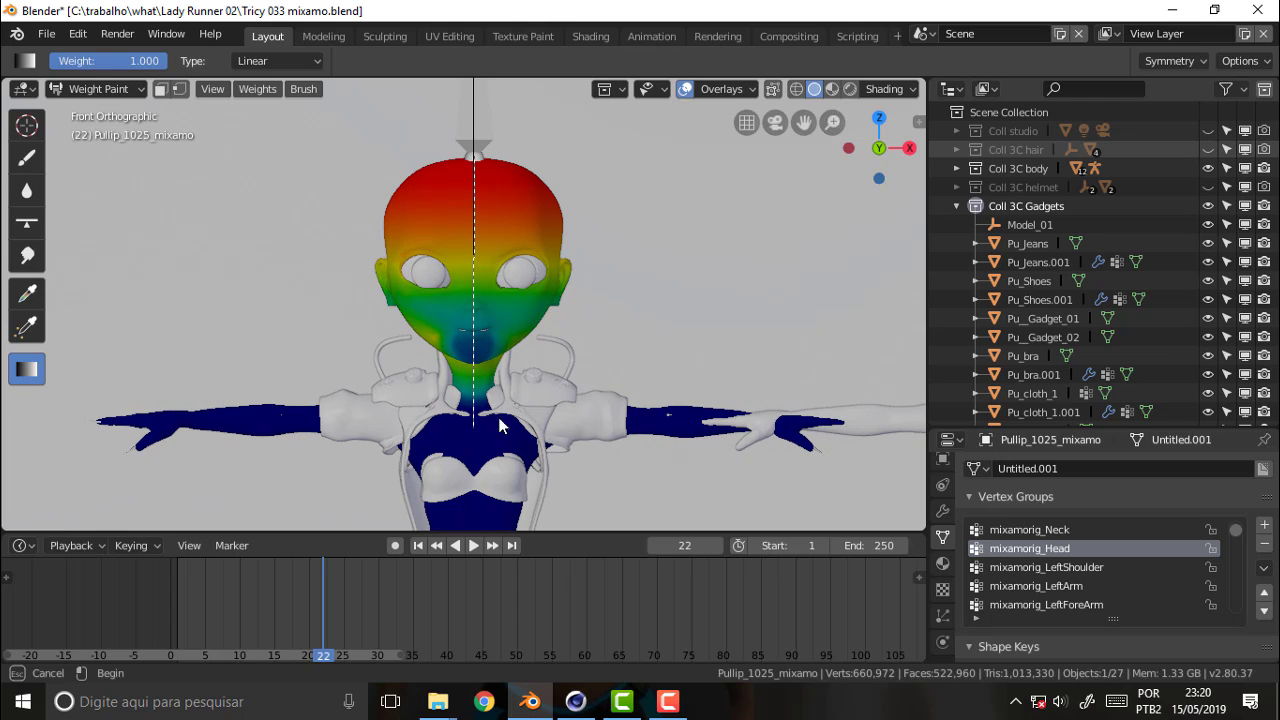
pyautogui.moveTo(721, 263)
pyautogui.mouseDown(button='middle')
pyautogui.moveTo(609, 232)
pyautogui.moveTo(532, 232)
pyautogui.moveTo(559, 234)
pyautogui.moveTo(567, 220)
pyautogui.mouseUp(button='middle')
pyautogui.scroll(4, 713, 261)
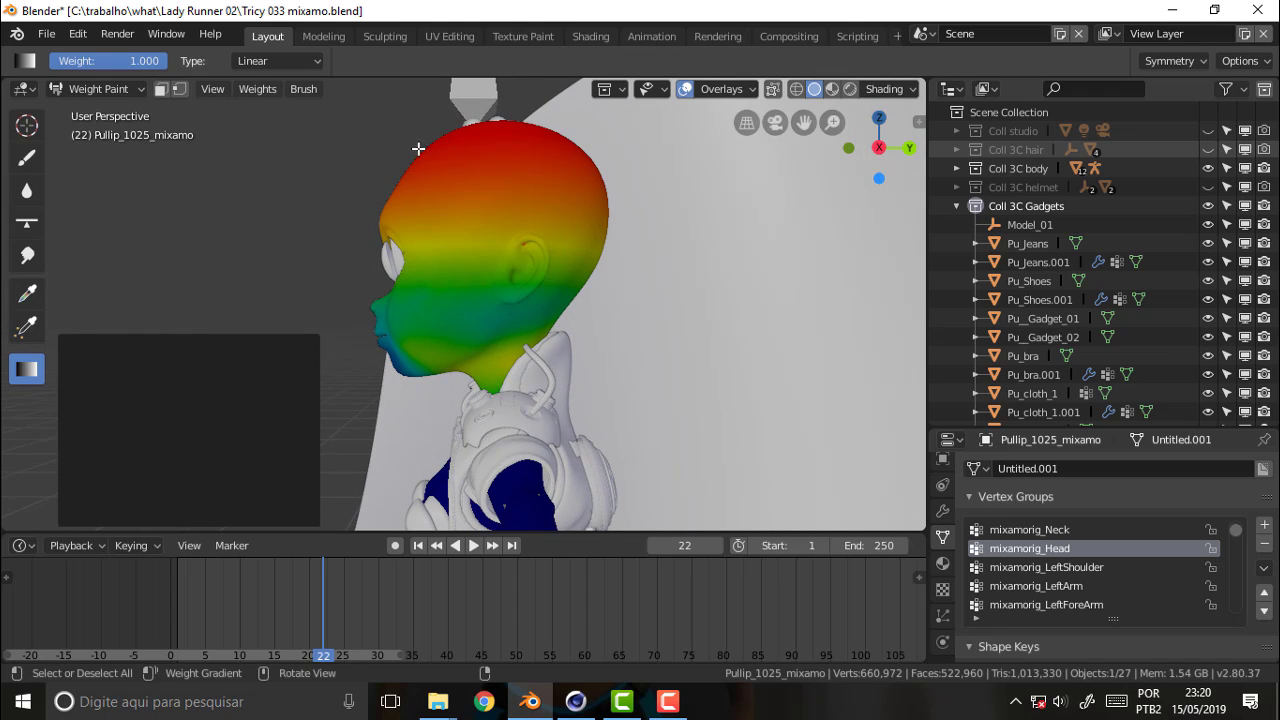
pyautogui.moveTo(418, 148)
pyautogui.mouseDown()
pyautogui.moveTo(609, 418)
pyautogui.moveTo(620, 517)
pyautogui.mouseUp()
pyautogui.moveTo(415, 202); pyautogui.dragTo(491, 171, button='middle')
# Return the body to Object Mode and frame it with Numpad period.
pyautogui.click(98, 88)
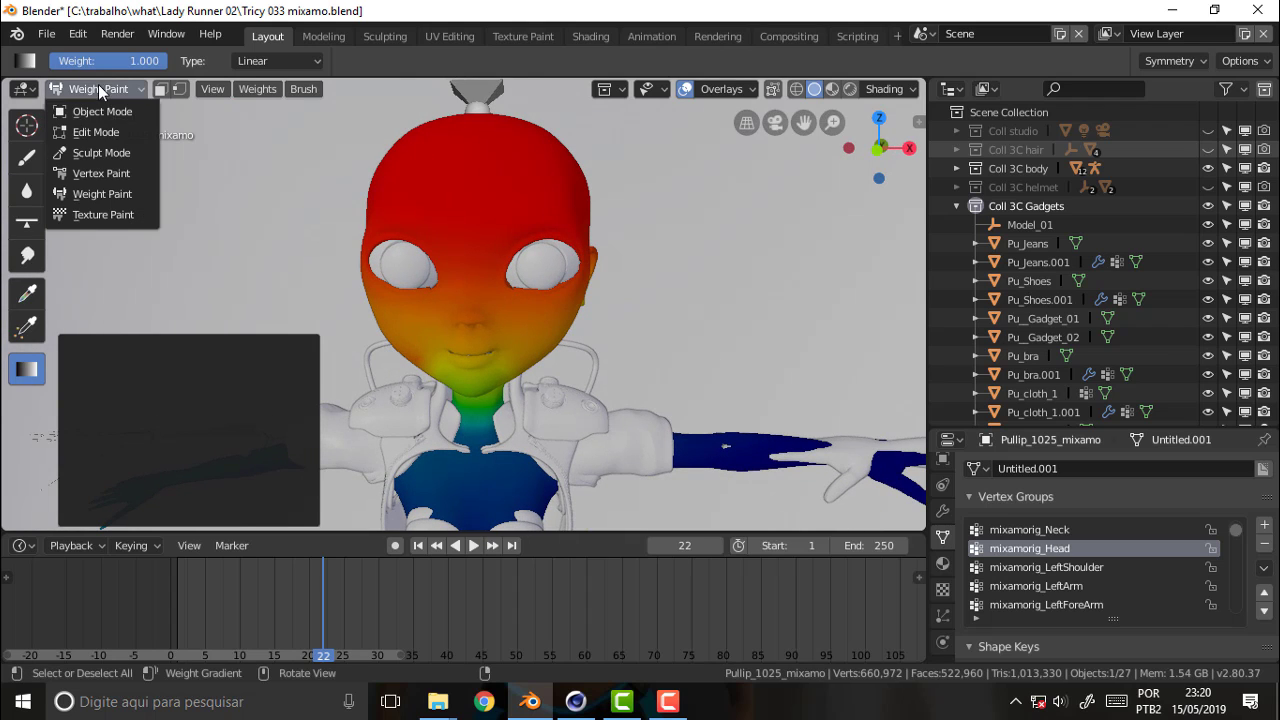
pyautogui.click(108, 112)
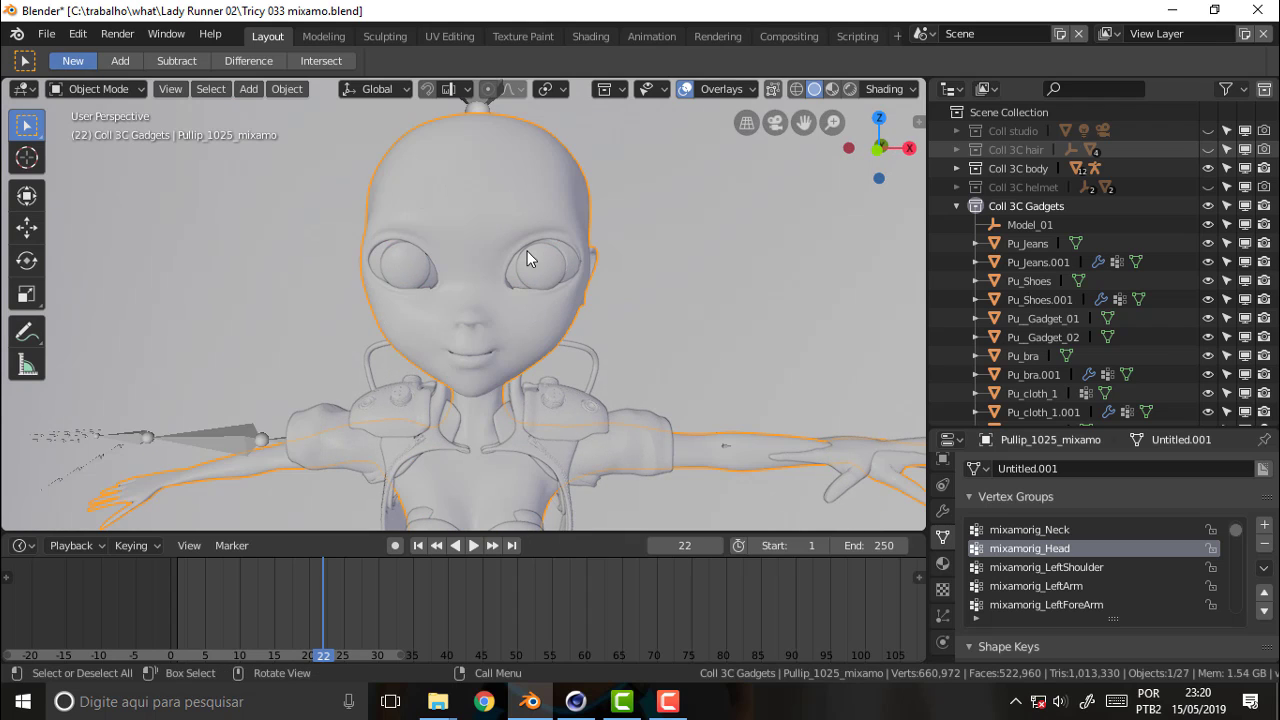
pyautogui.scroll(4, 697, 223)
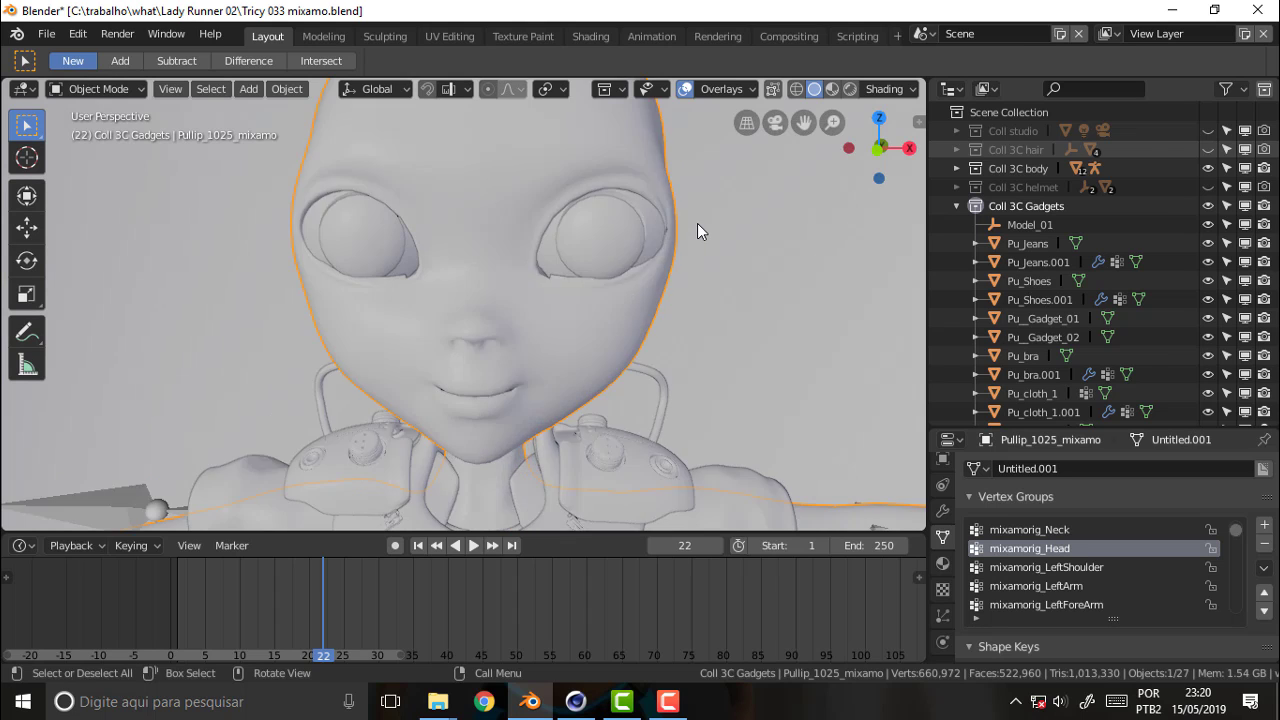
pyautogui.scroll(3, 697, 223)
pyautogui.scroll(-3, 697, 223)
pyautogui.scroll(-1, 697, 223)
pyautogui.scroll(3, 697, 225)
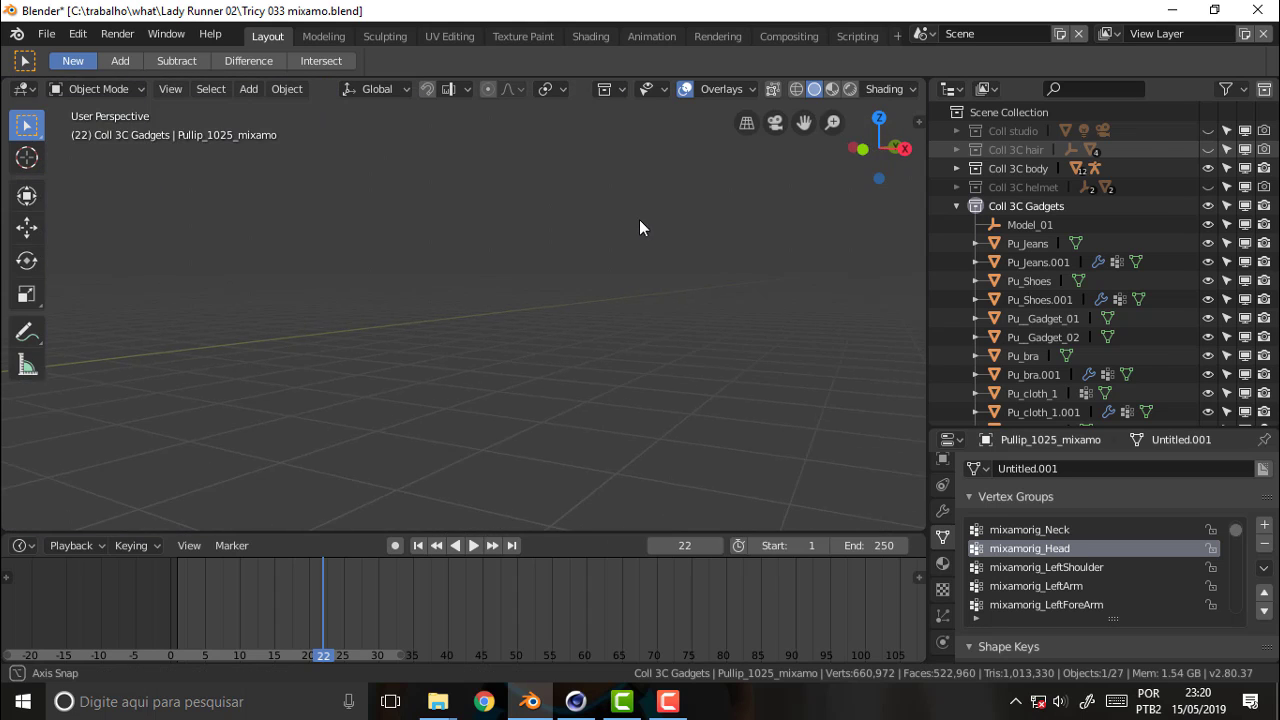
pyautogui.scroll(-4, 694, 218)
pyautogui.scroll(-2, 694, 218)
pyautogui.moveTo(806, 120); pyautogui.dragTo(361, 286)
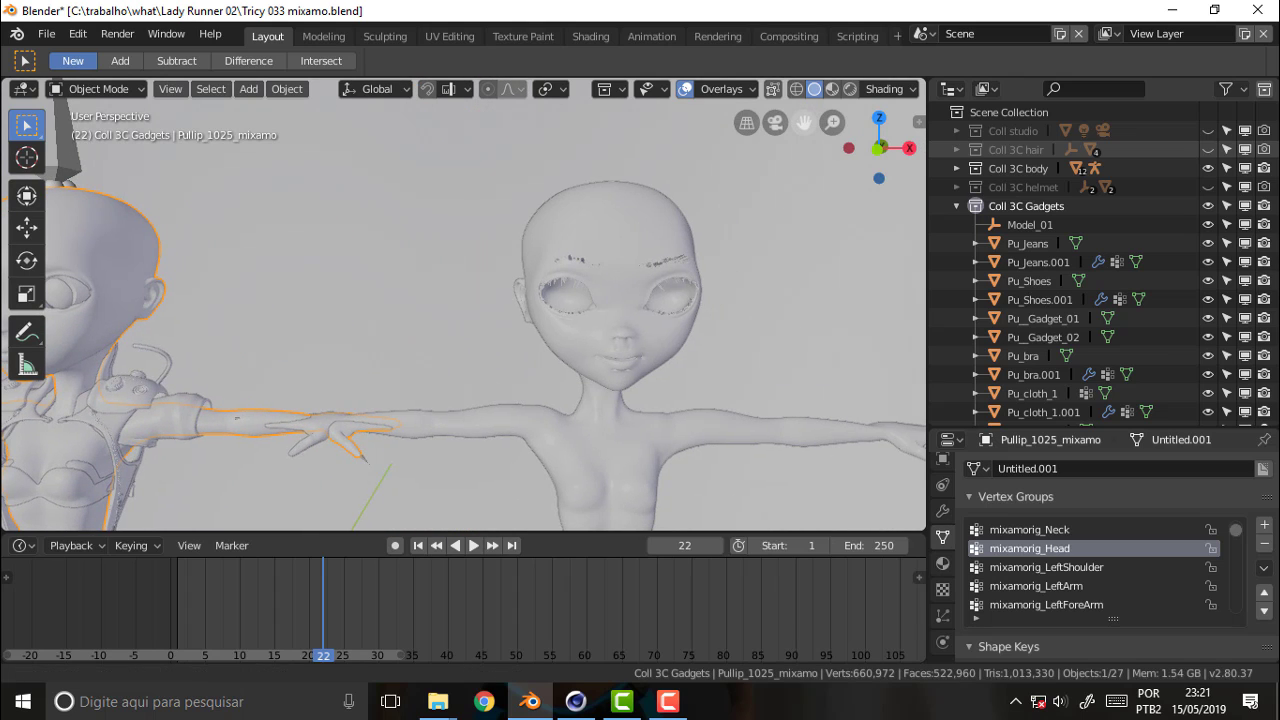
pyautogui.press('KP_Decimal')
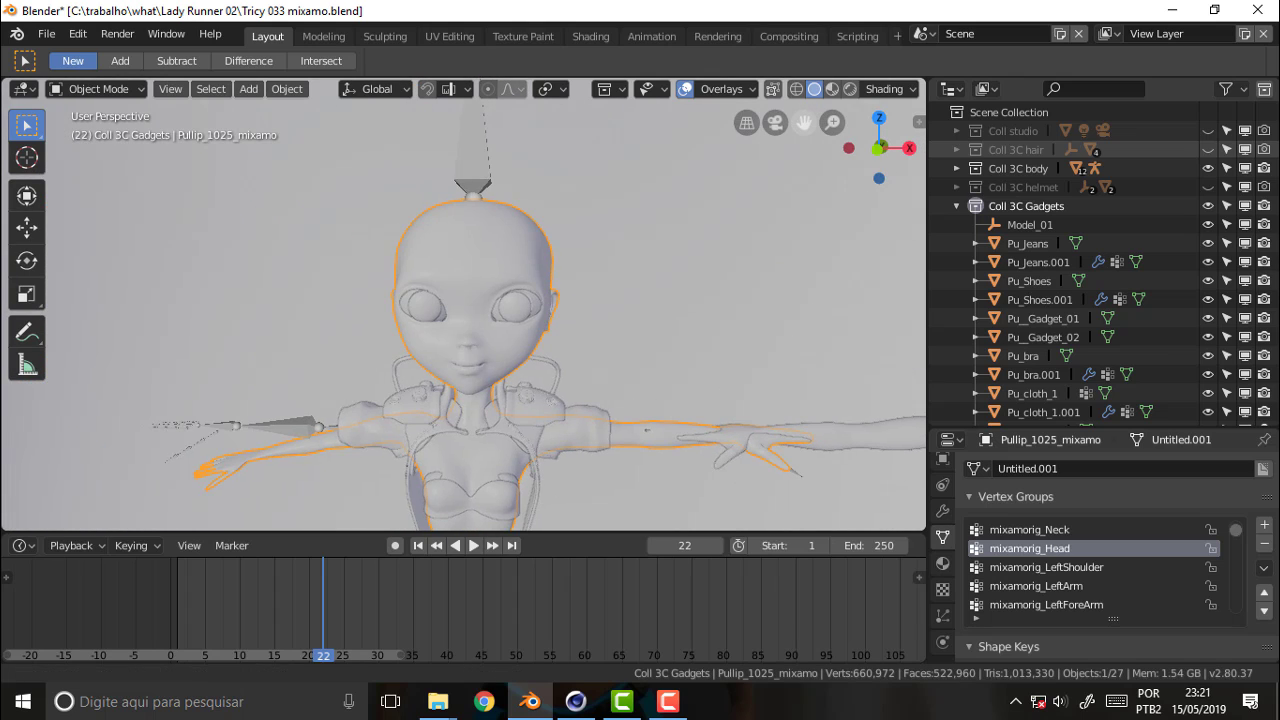
# Zoom in on the head and switch the viewport to Rendered shading.
pyautogui.scroll(8, 653, 213)
pyautogui.scroll(-4, 653, 212)
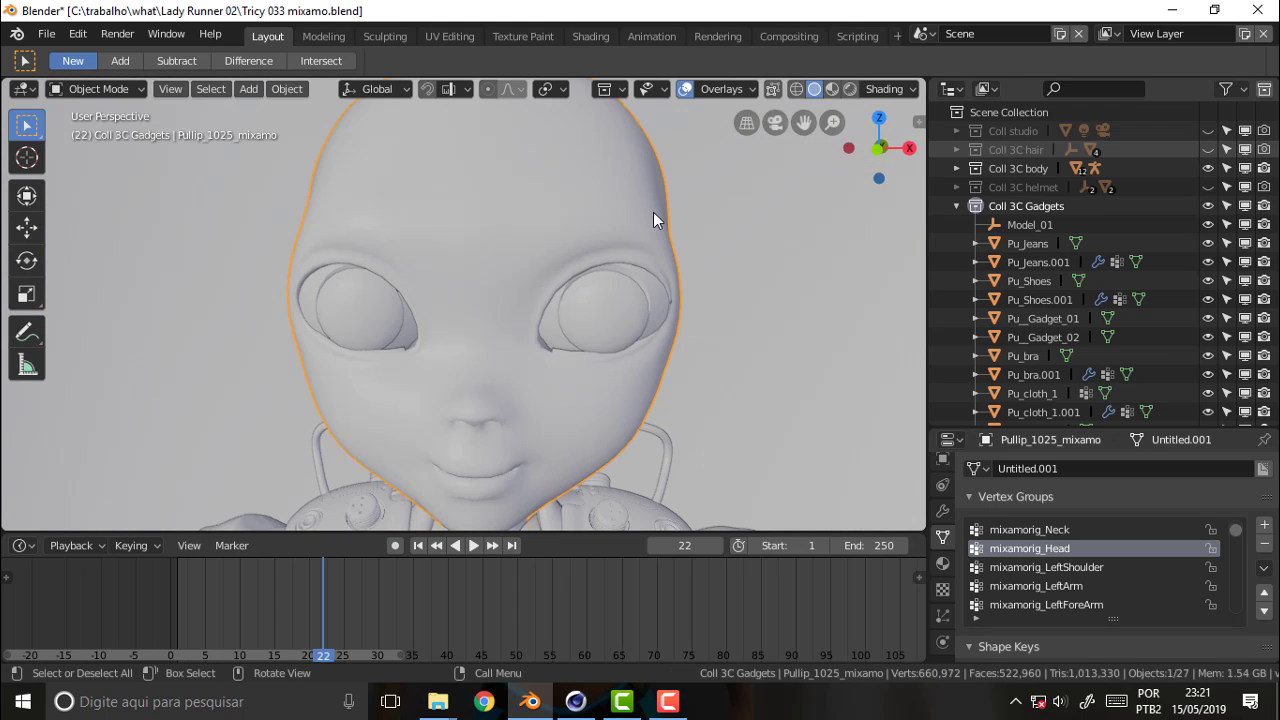
pyautogui.scroll(5, 759, 177)
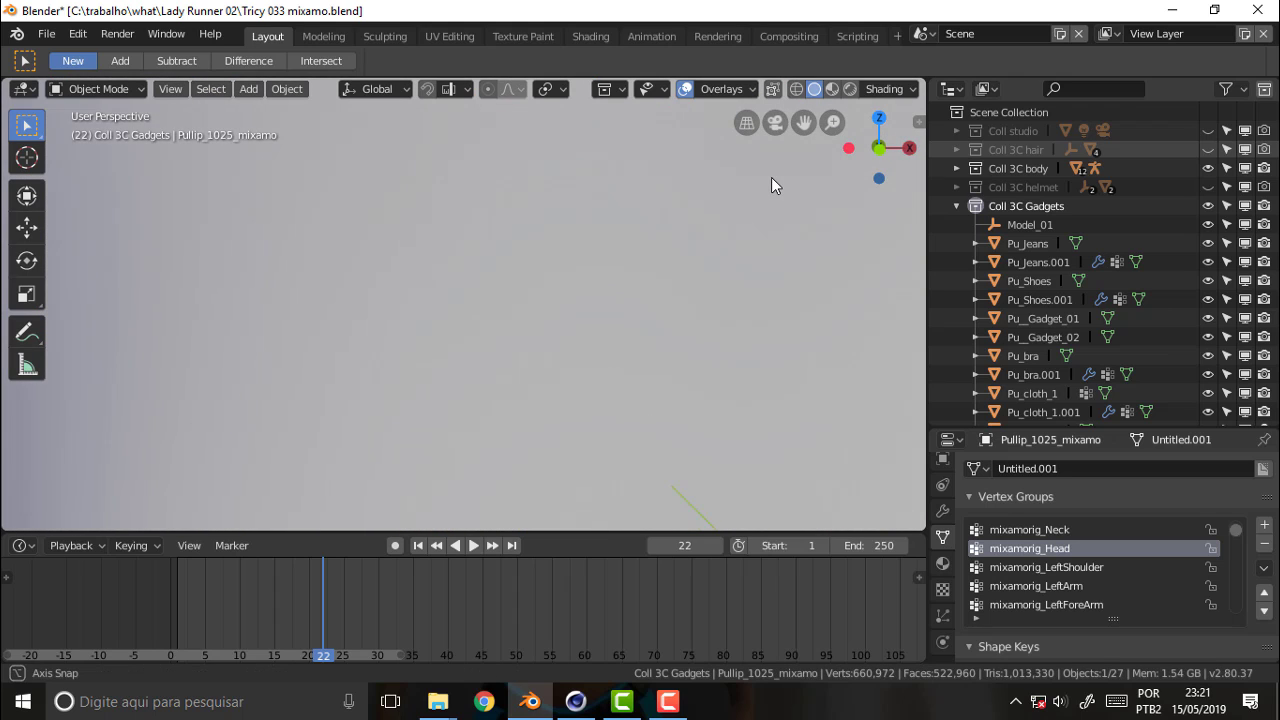
pyautogui.scroll(-2, 765, 185)
pyautogui.scroll(-1, 757, 185)
pyautogui.scroll(-1, 760, 185)
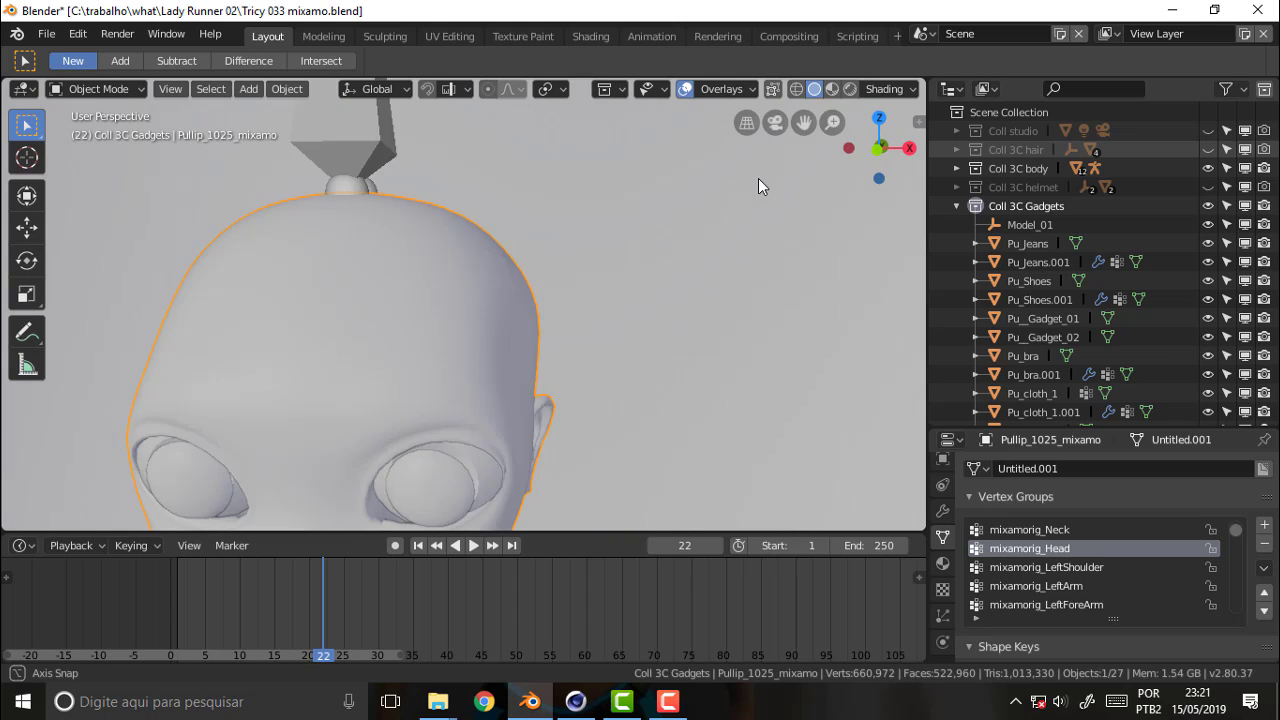
pyautogui.scroll(-1, 758, 185)
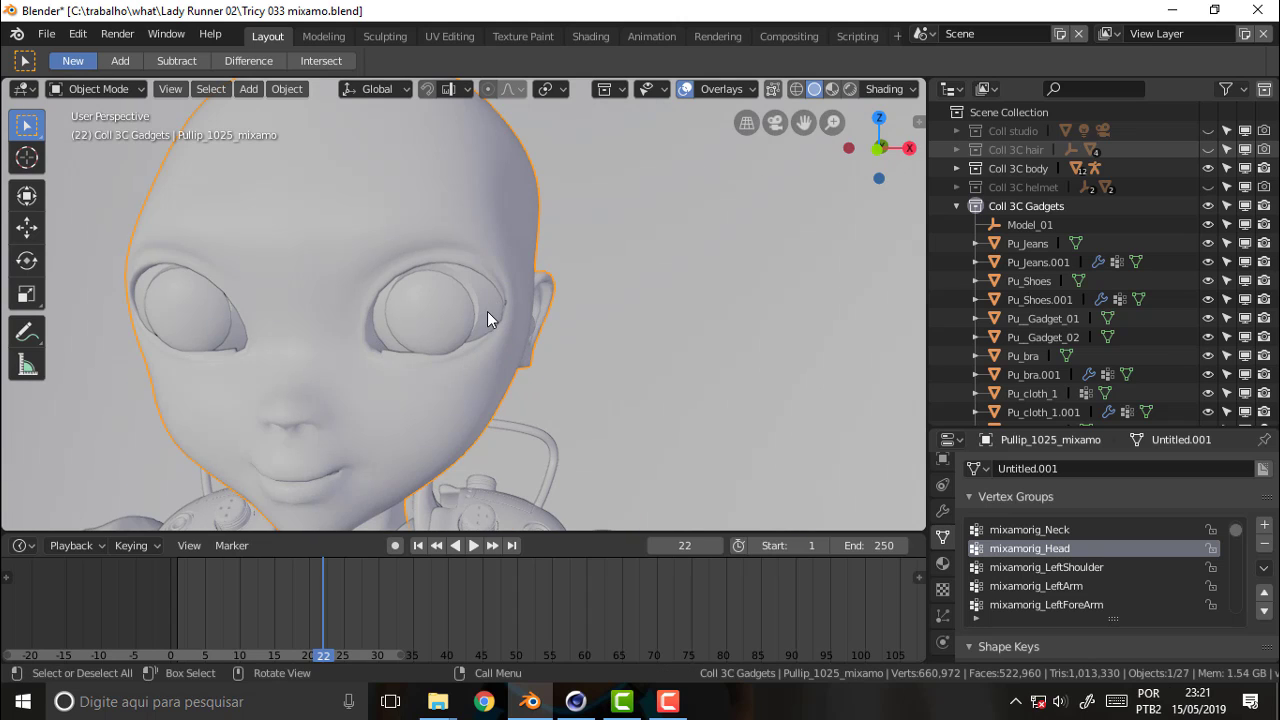
pyautogui.scroll(-2, 597, 230)
pyautogui.scroll(2, 598, 232)
pyautogui.press('z')
pyautogui.click(788, 158)
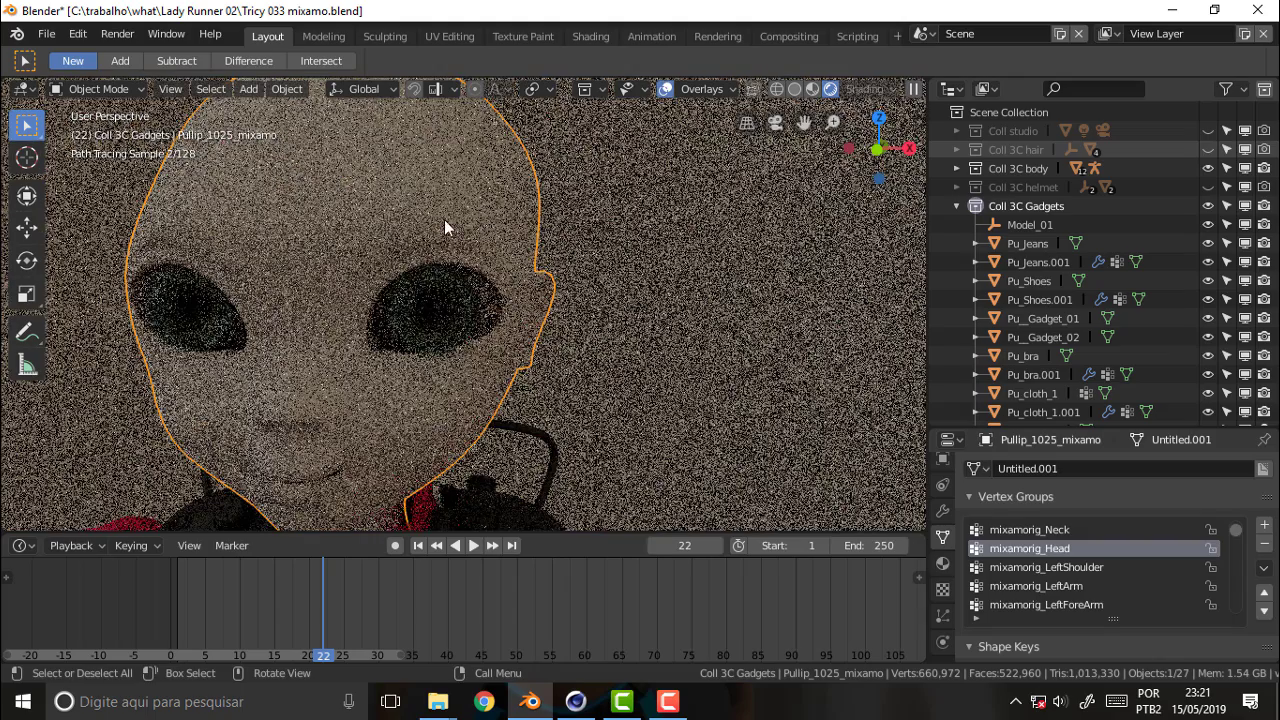
# After checking the eye's materials, add a slot to the Pullip_1025_mixamo body and assign skin.
pyautogui.click(440, 290)
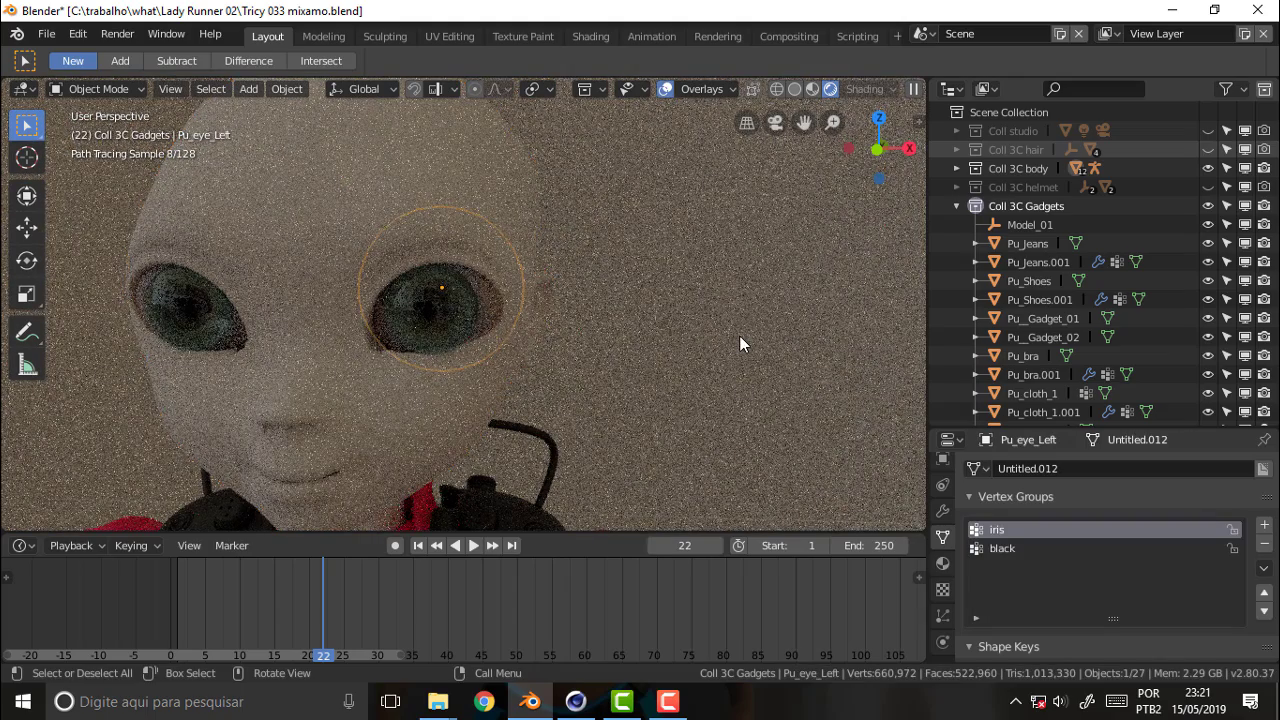
pyautogui.click(942, 563)
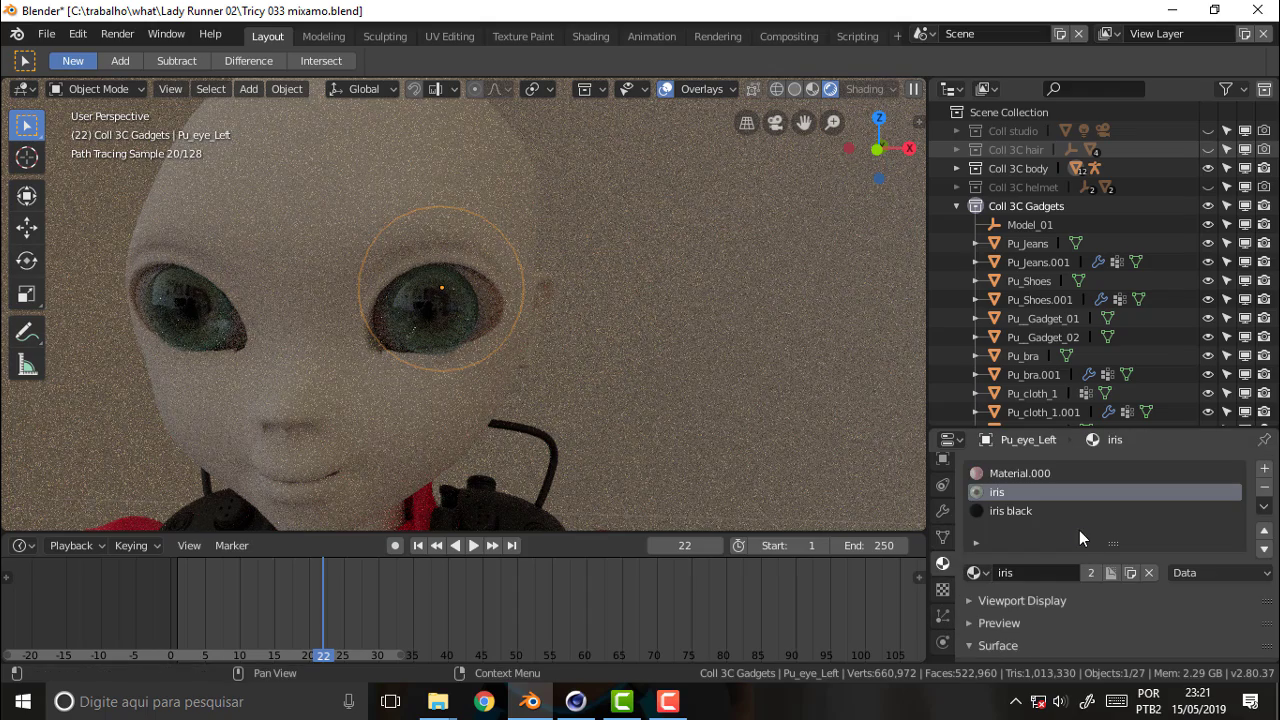
pyautogui.click(430, 157)
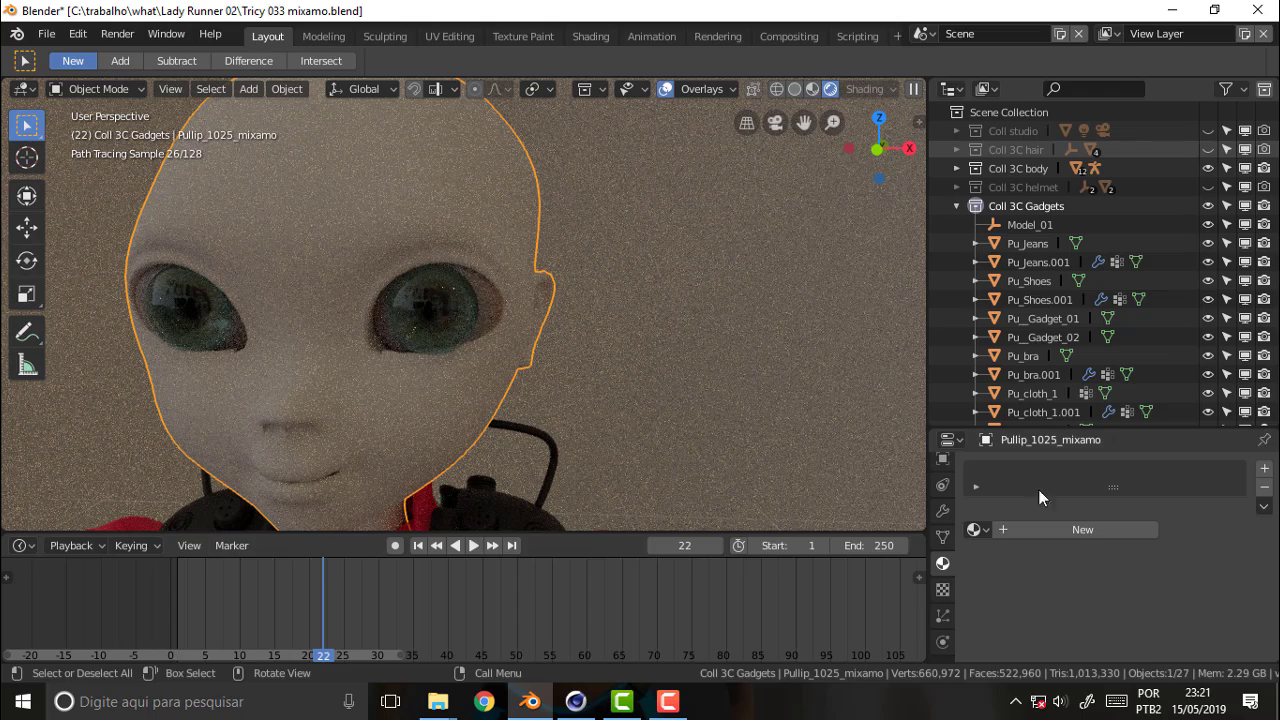
pyautogui.click(1264, 468)
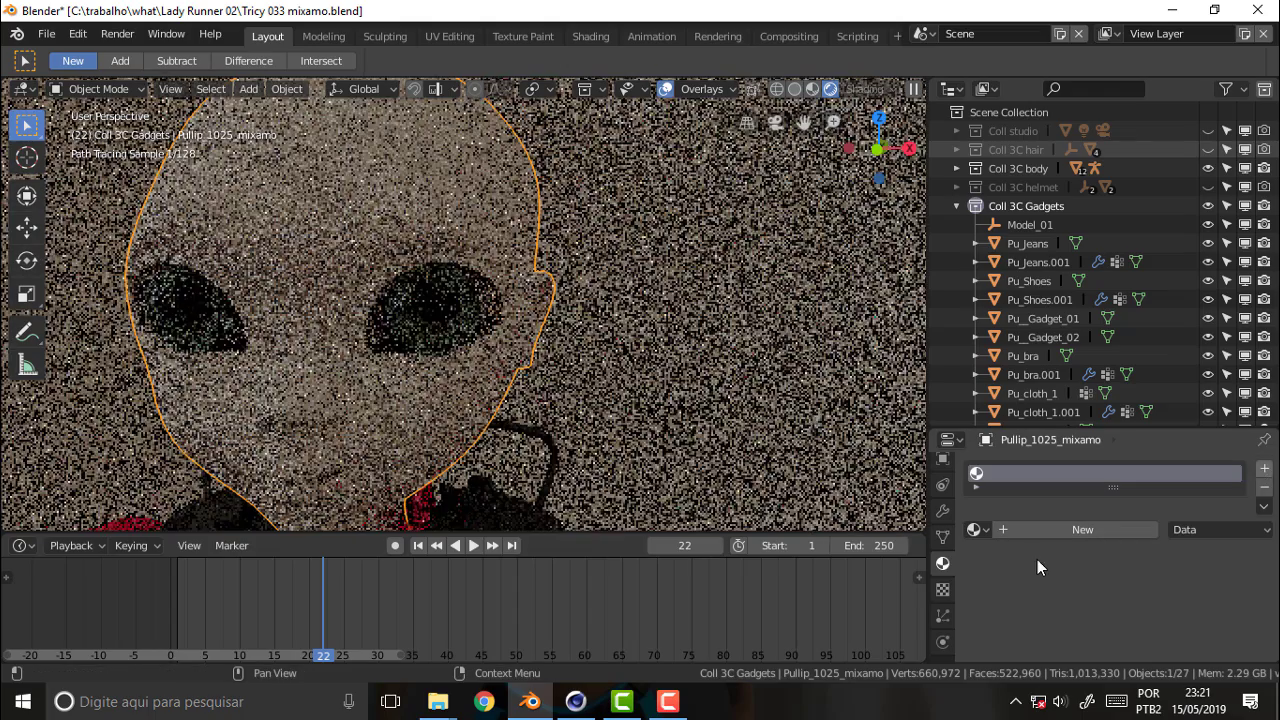
pyautogui.click(975, 529)
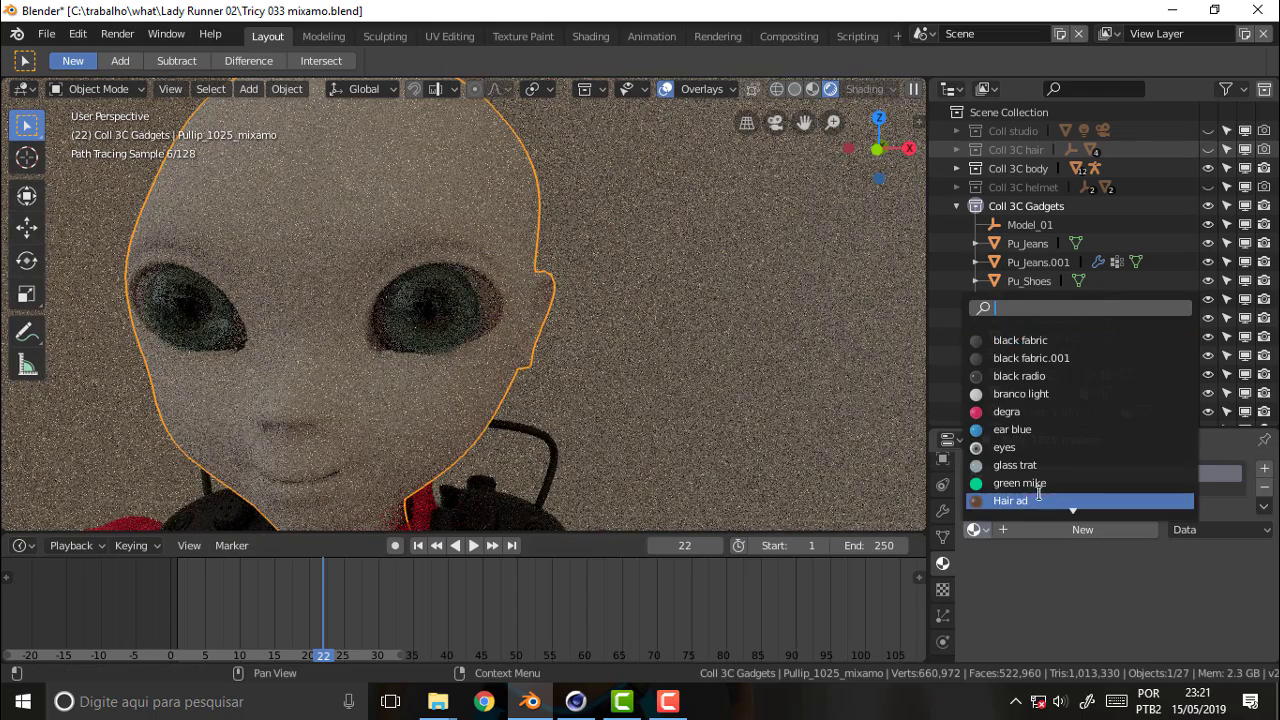
pyautogui.scroll(-3, 1045, 497)
pyautogui.scroll(-4, 1058, 503)
pyautogui.scroll(-4, 1058, 503)
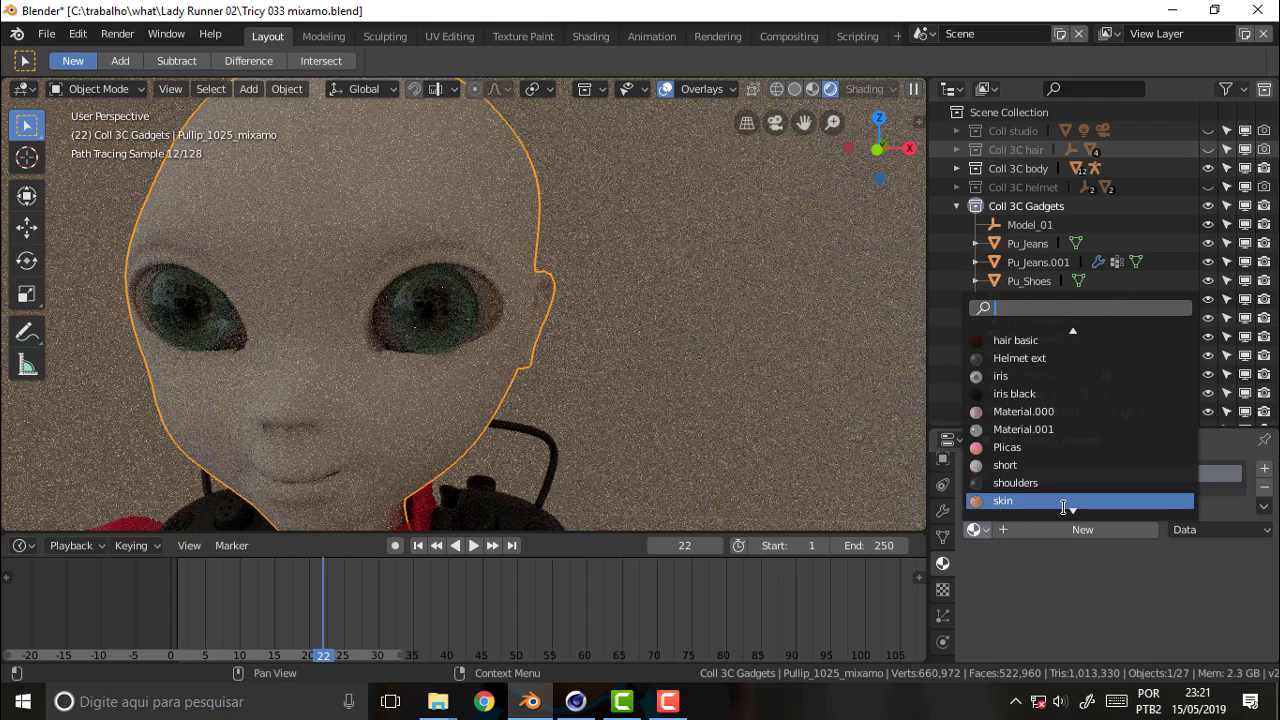
pyautogui.scroll(-1, 1062, 506)
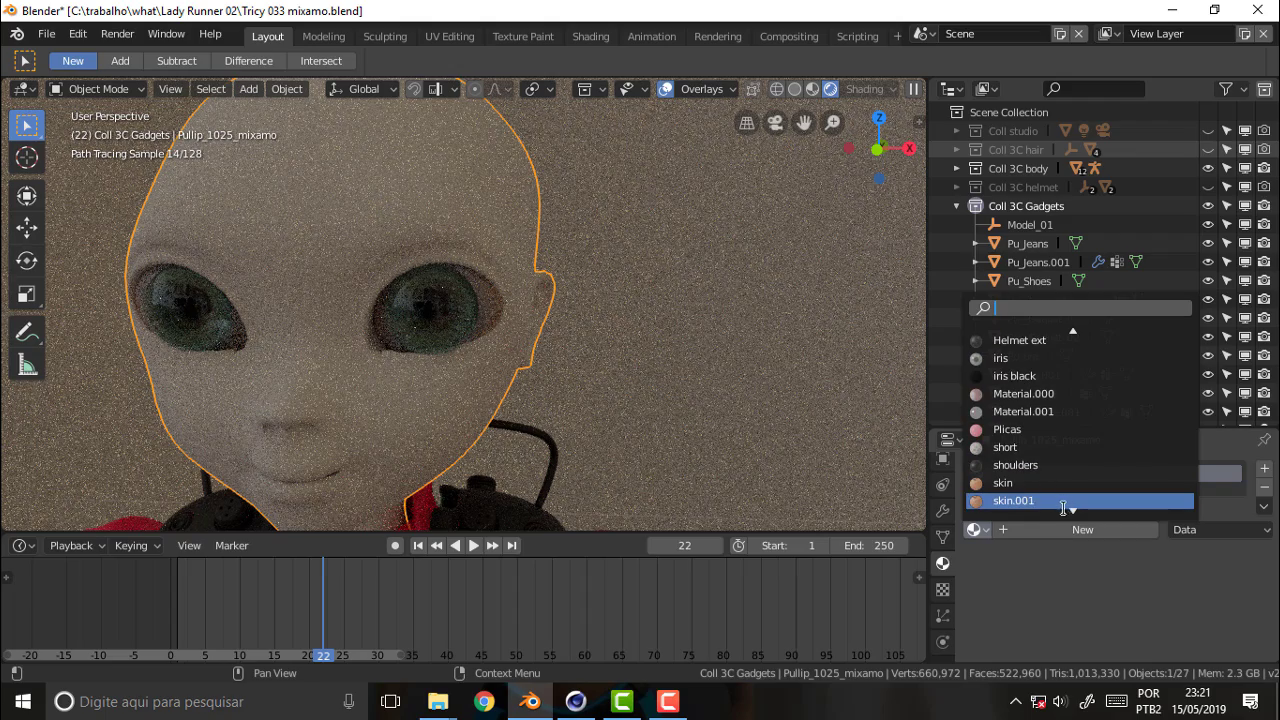
pyautogui.click(1008, 483)
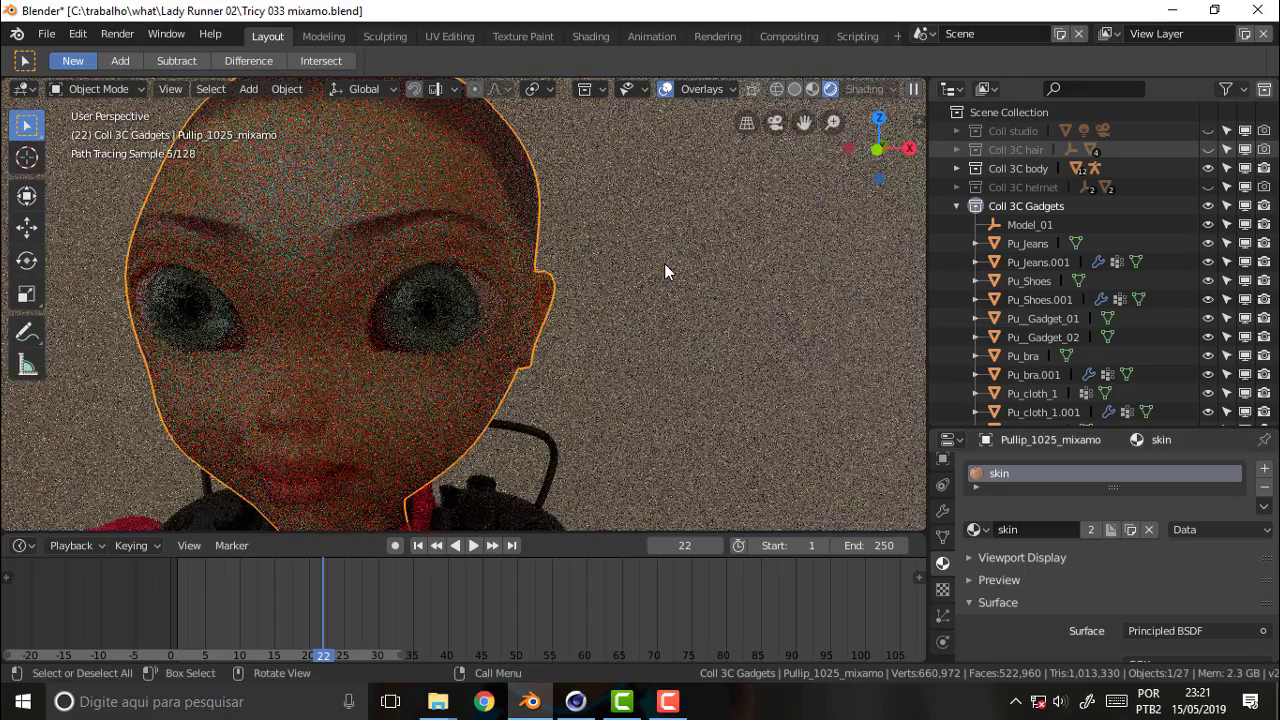
# Unhide the Coll studio collection in the Outliner to light the rendered preview.
pyautogui.scroll(-3, 666, 263)
pyautogui.scroll(-4, 666, 263)
pyautogui.scroll(4, 666, 263)
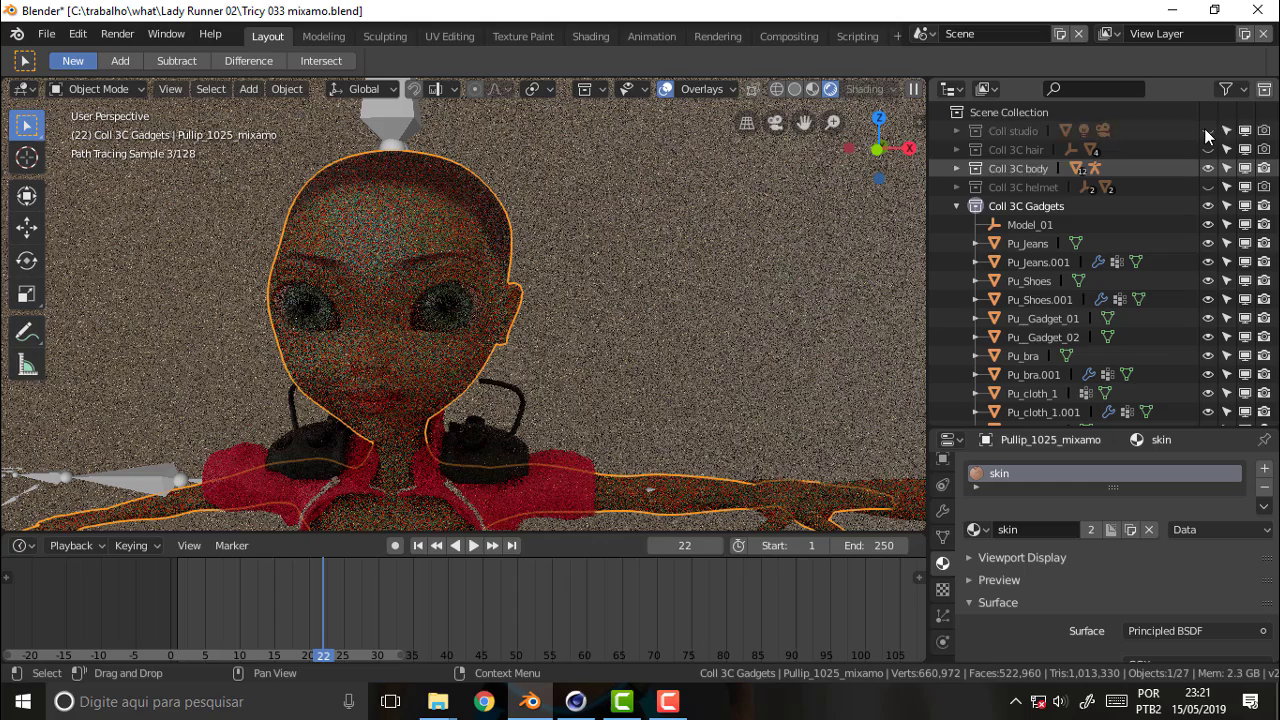
pyautogui.click(1208, 131)
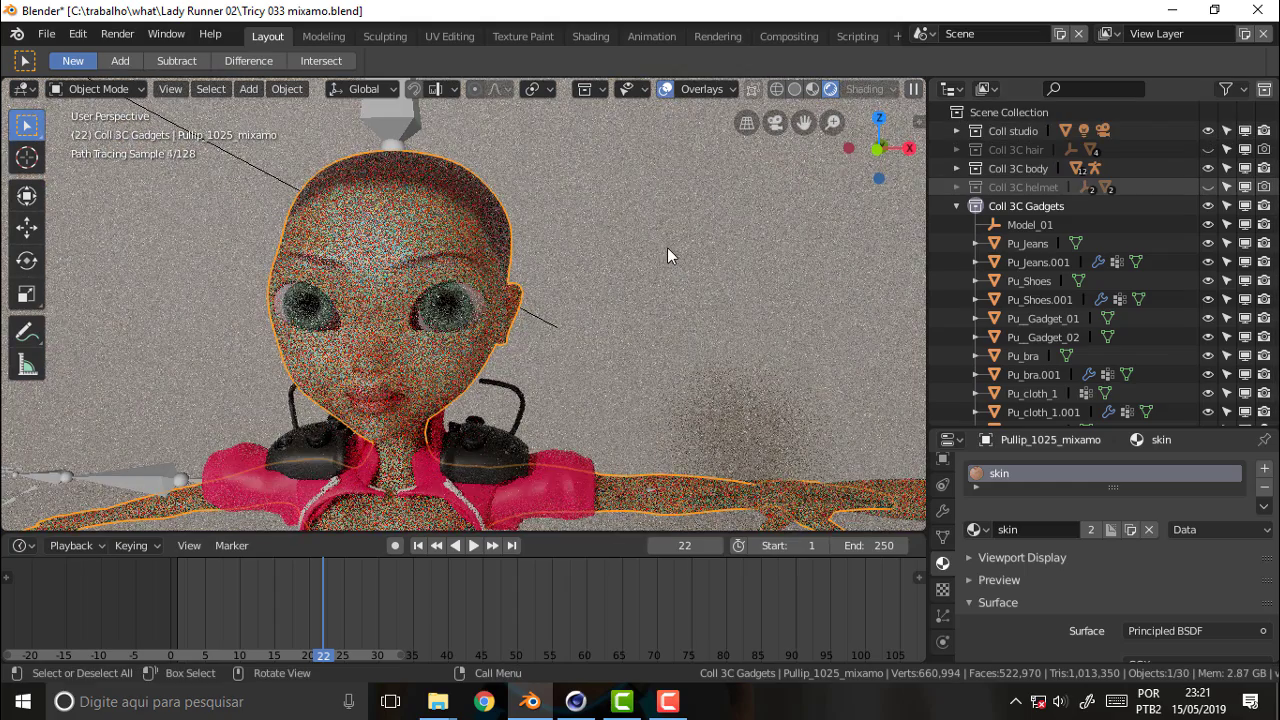
pyautogui.scroll(5, 667, 247)
pyautogui.scroll(-3, 651, 245)
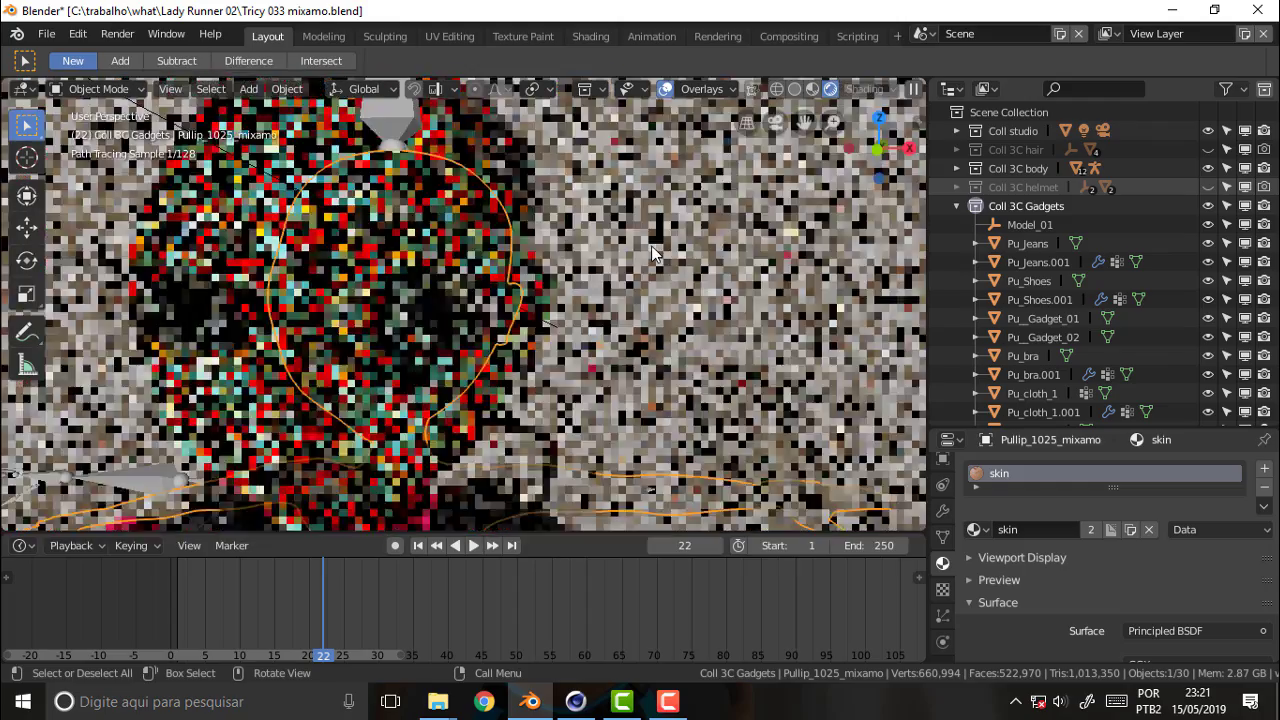
pyautogui.scroll(-2, 651, 245)
pyautogui.click(665, 705)
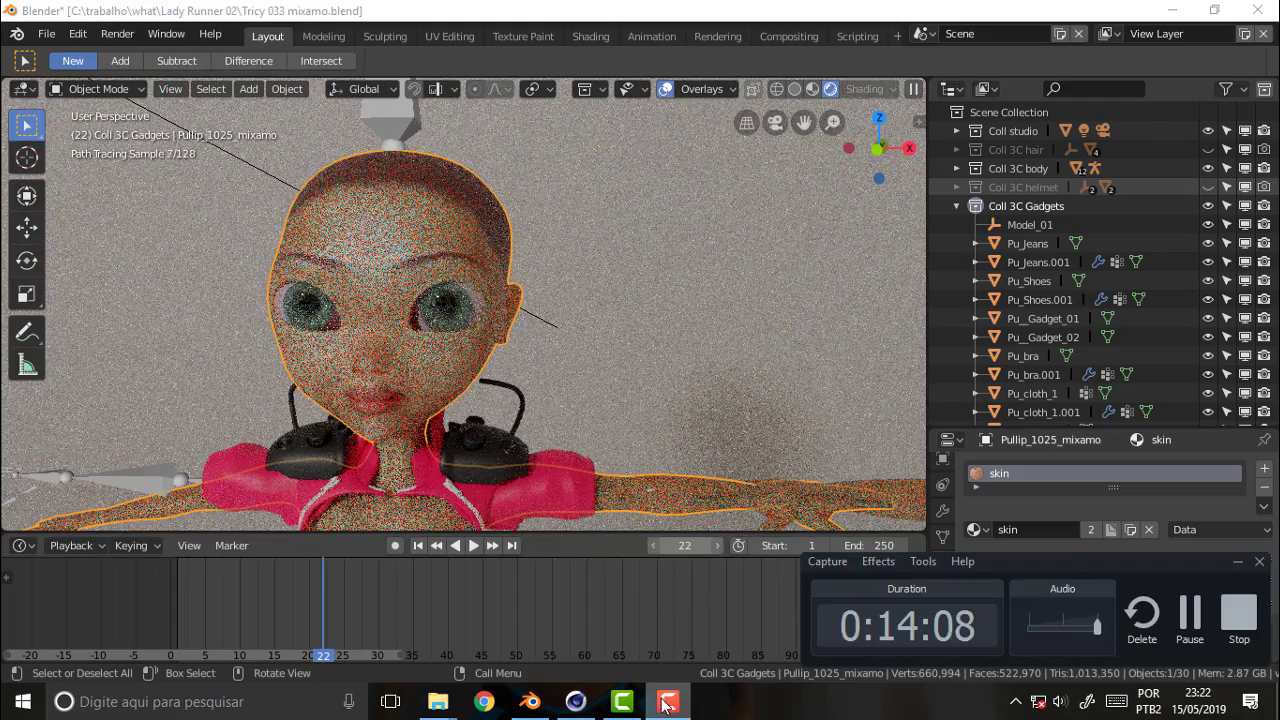